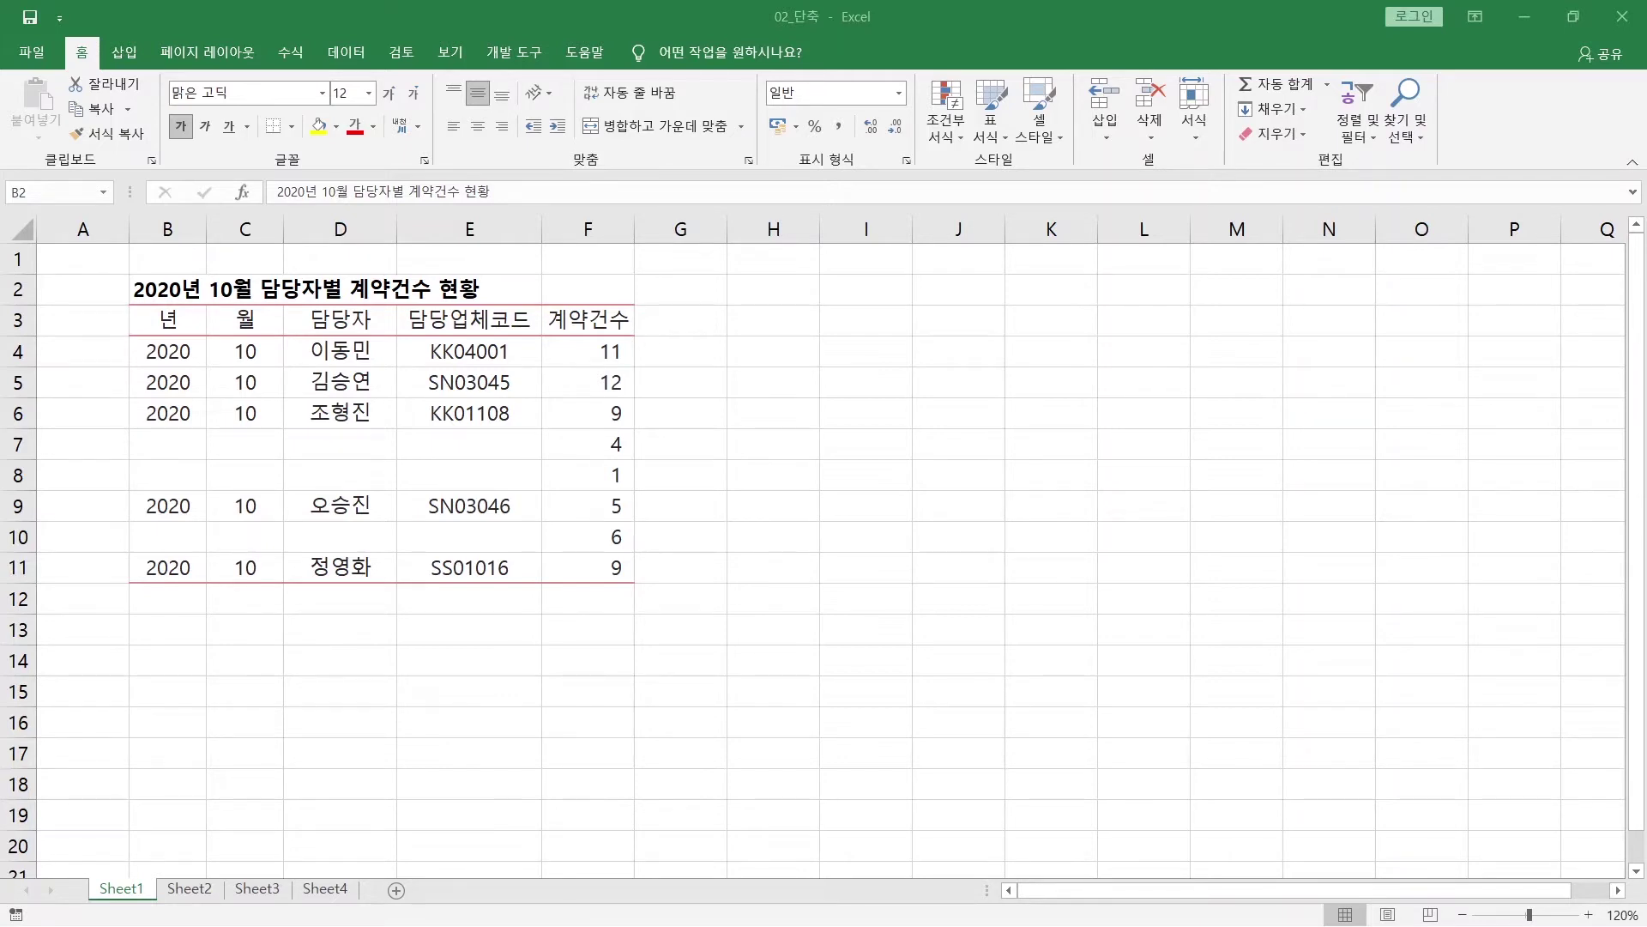
Step: Jump from the 년 header in B3 to the last filled cell of its block, and select B3:B6
{"action": "left_click", "coordinate": [168, 320]}
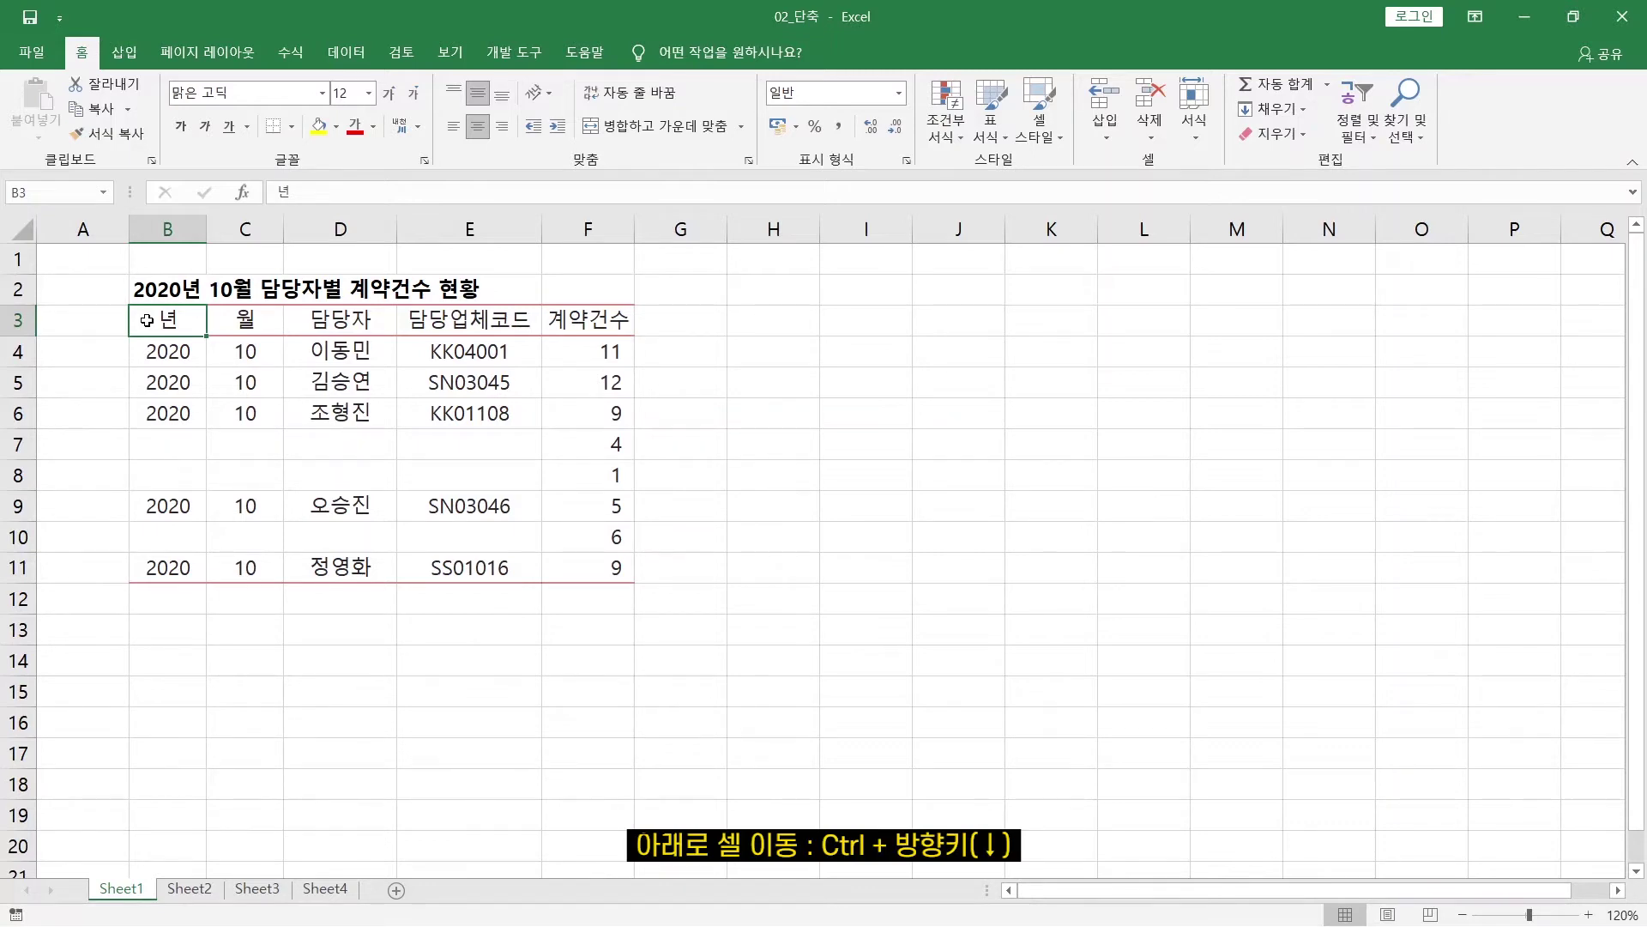
{"action": "key", "text": "ctrl+Down"}
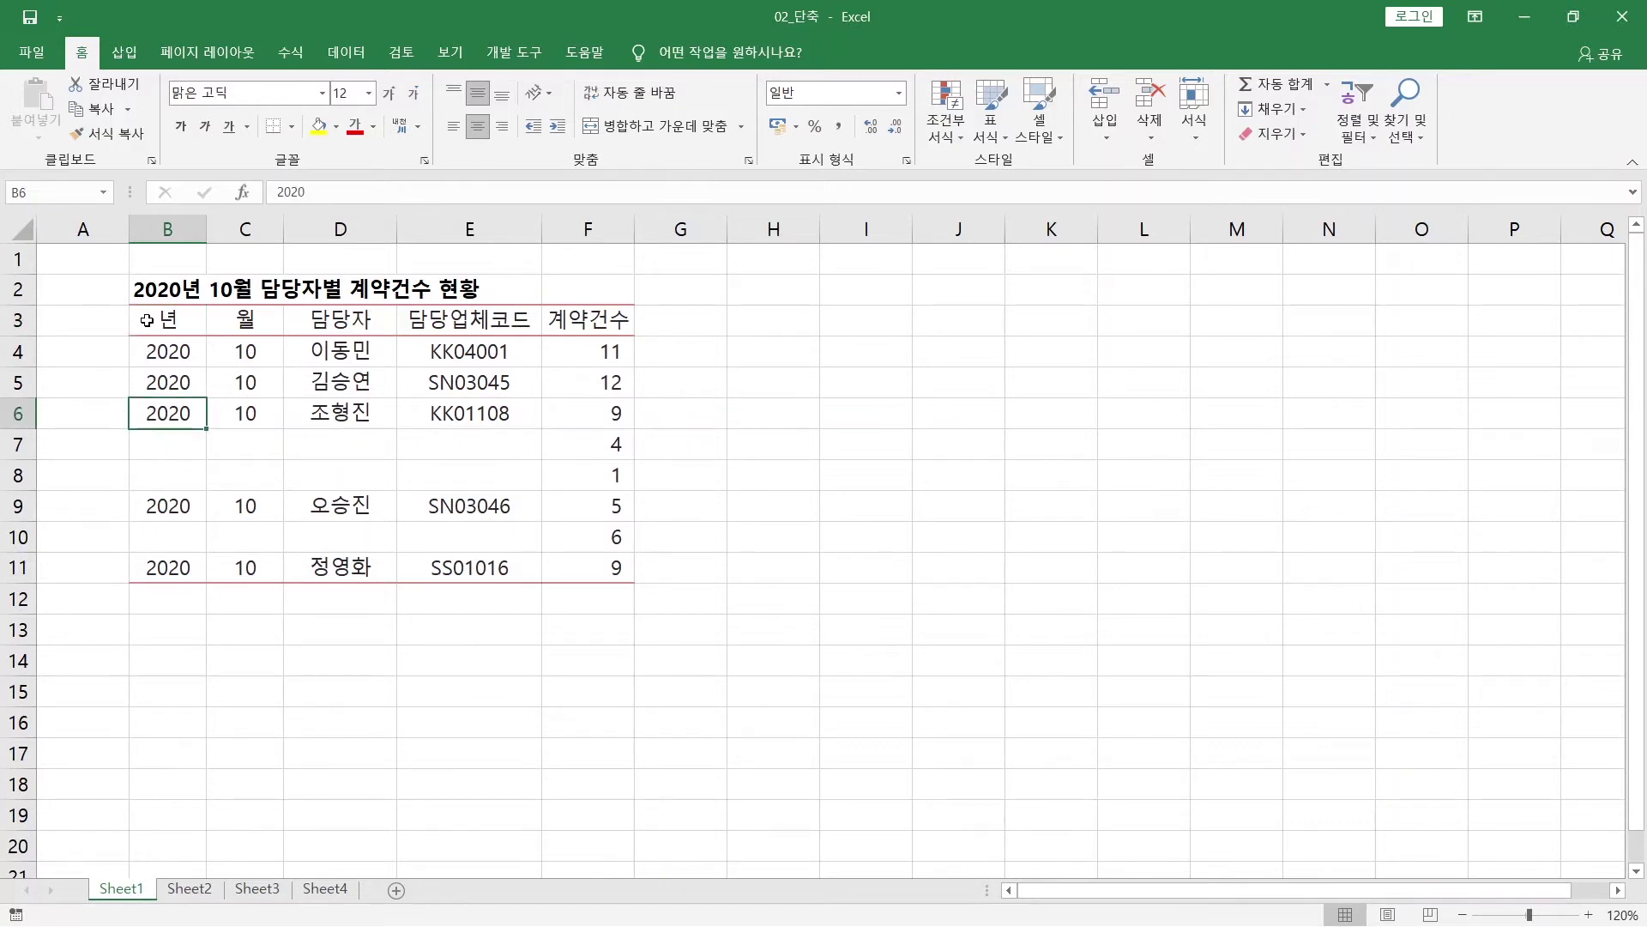
{"action": "left_click_drag", "start_coordinate": [146, 320], "coordinate": [165, 415]}
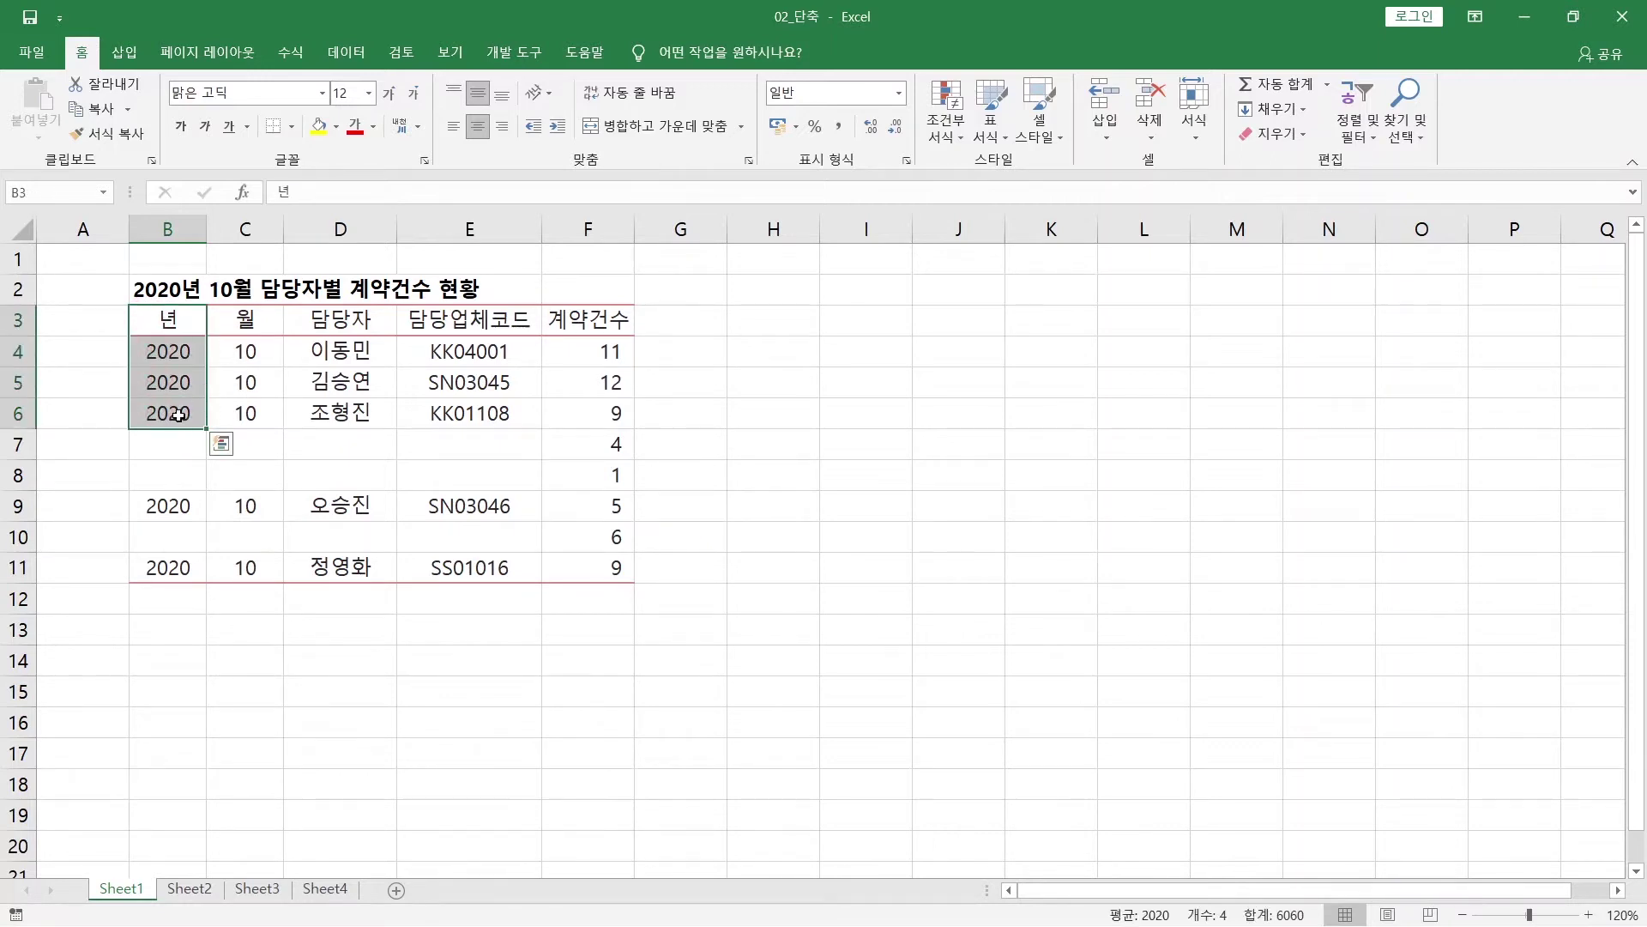
Step: Starting at B6, jump to the data edges: across row 6 and back, up to the title in B2 and back down
{"action": "left_click", "coordinate": [179, 413]}
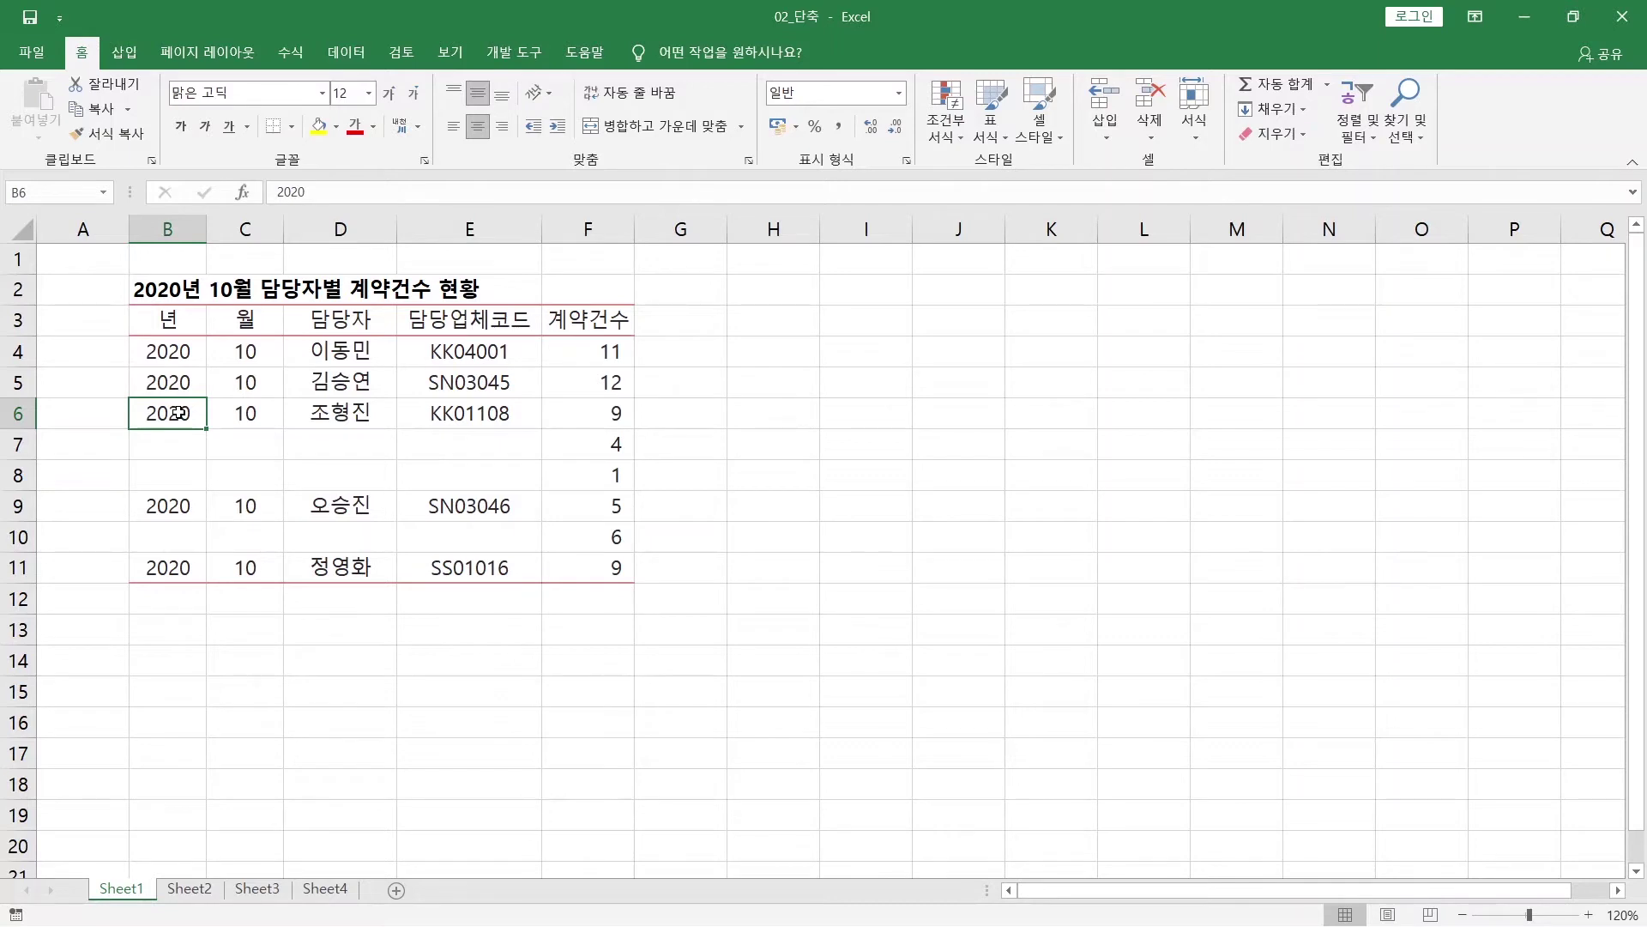
{"action": "key", "text": "ctrl+Right"}
{"action": "key", "text": "ctrl+Left"}
{"action": "key", "text": "ctrl+Up"}
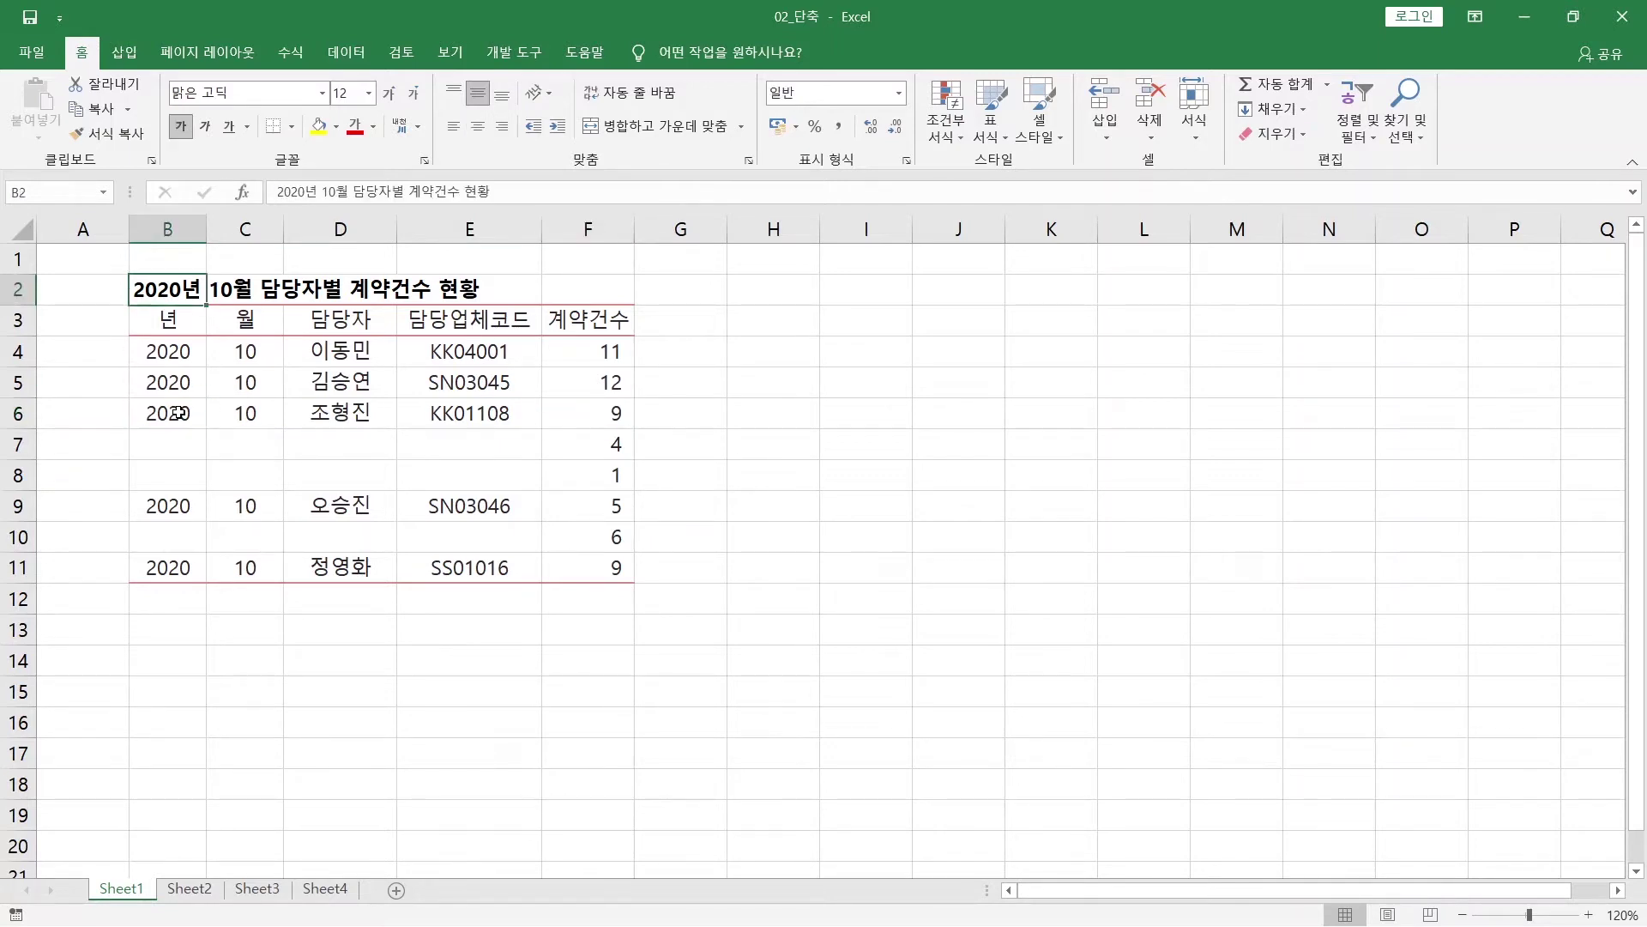
{"action": "key", "text": "ctrl+Down"}
{"action": "key", "text": "ctrl+Right"}
{"action": "key", "text": "ctrl+Left"}
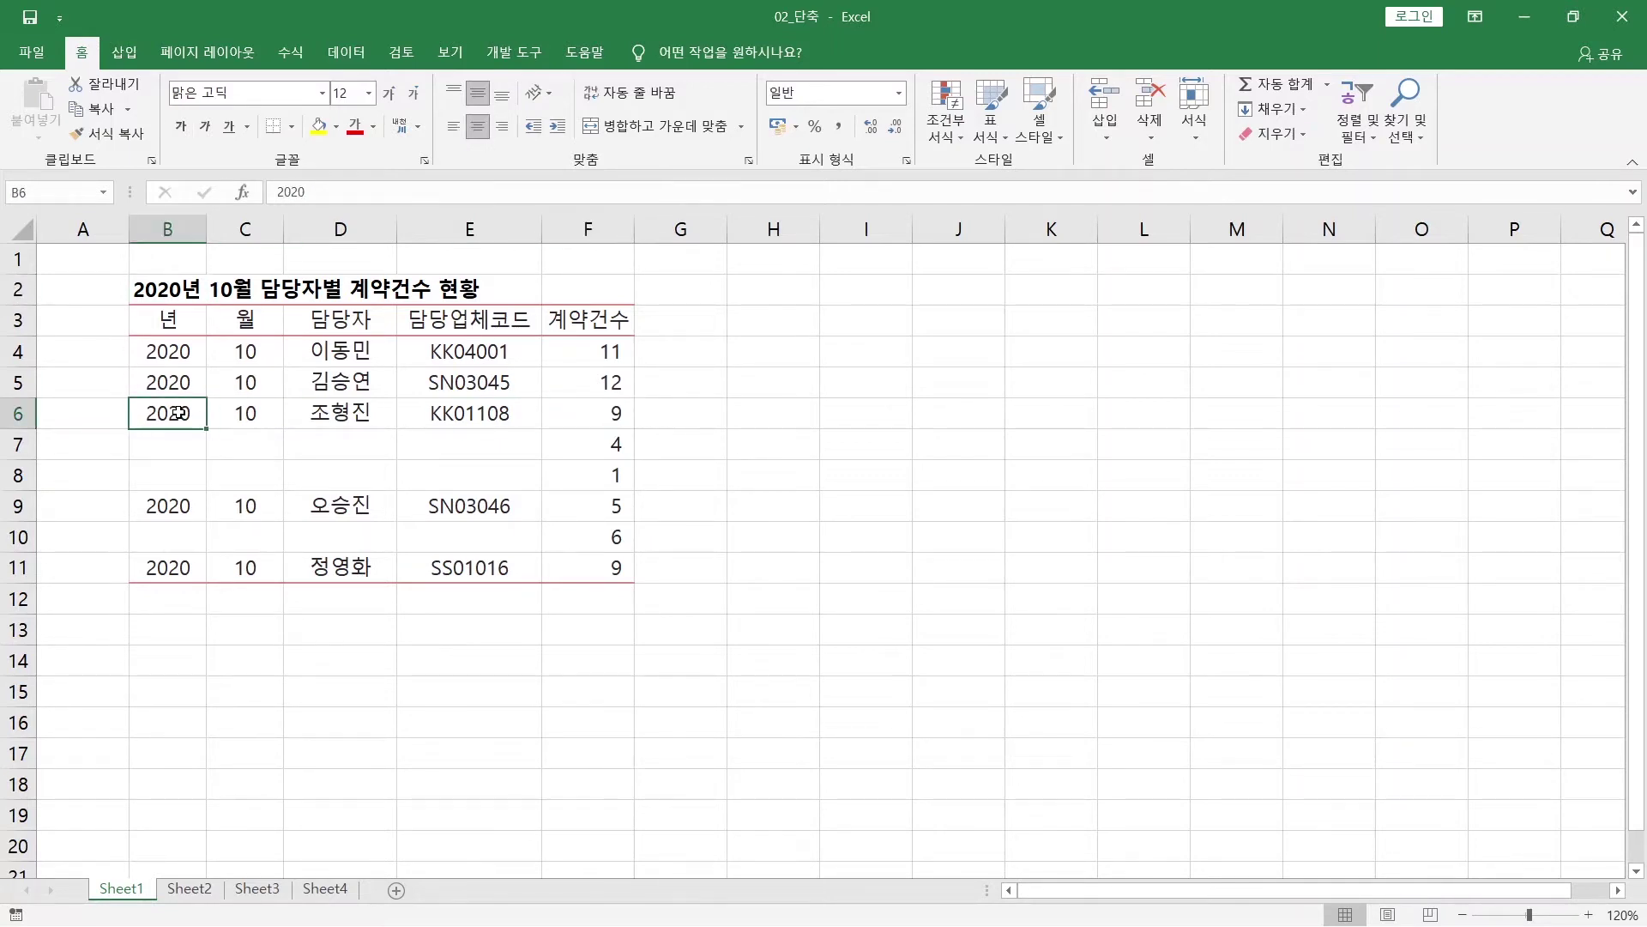
Step: Select the table's header row from B3 to F3, extending the selection one cell at a time
{"action": "left_click", "coordinate": [167, 323]}
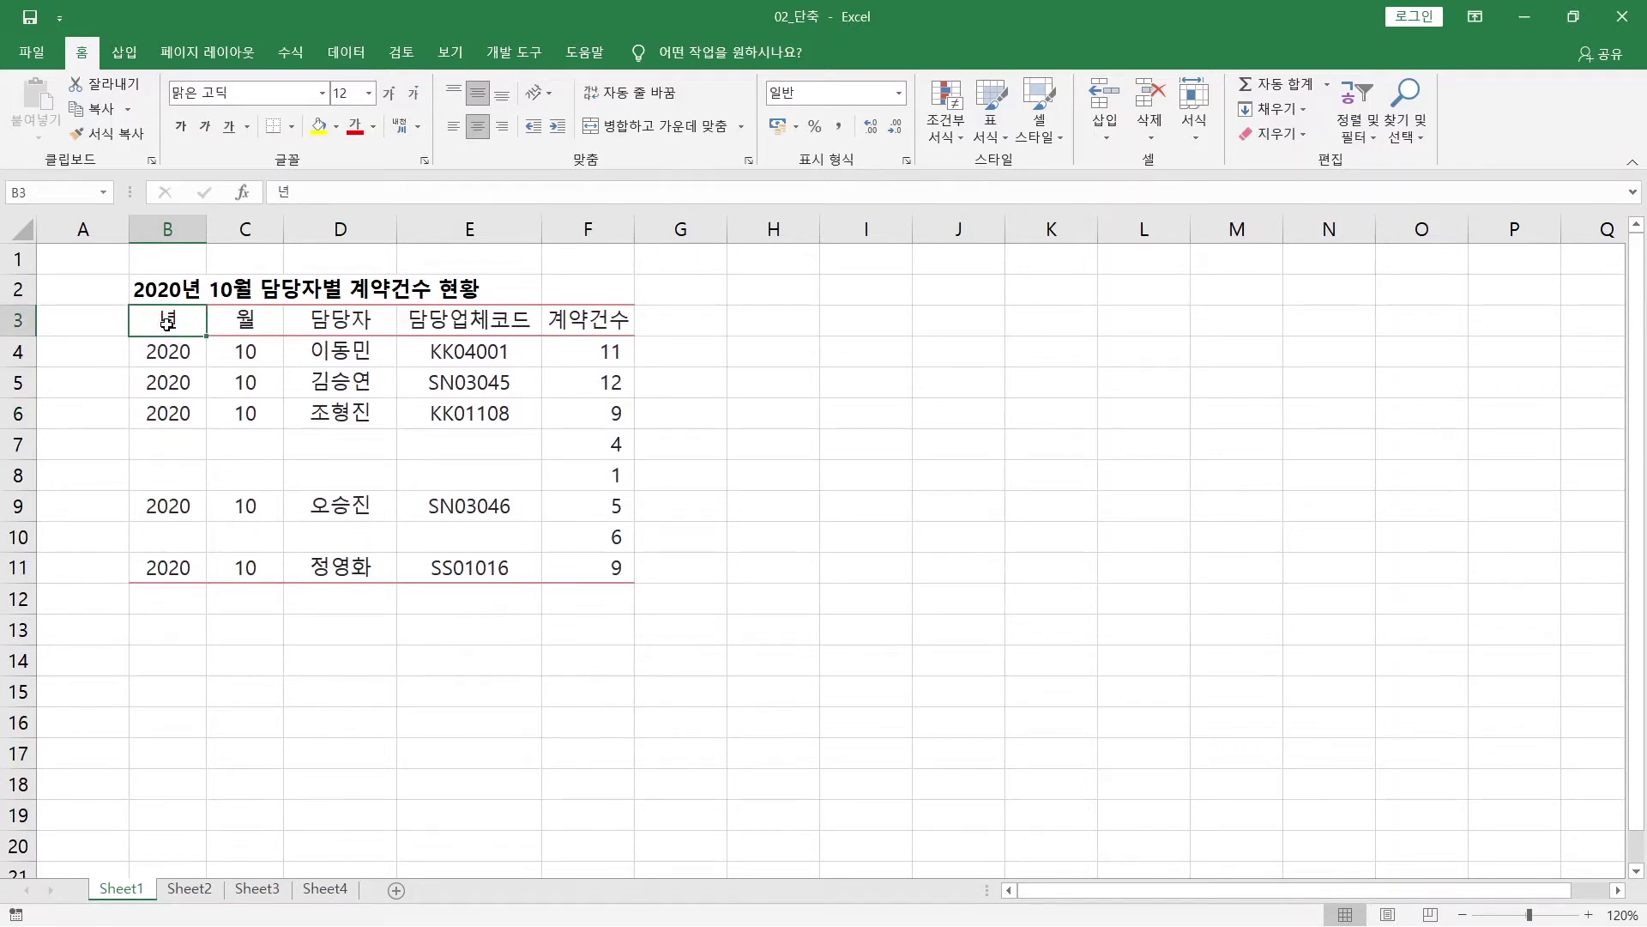
{"action": "key", "text": "shift+Right"}
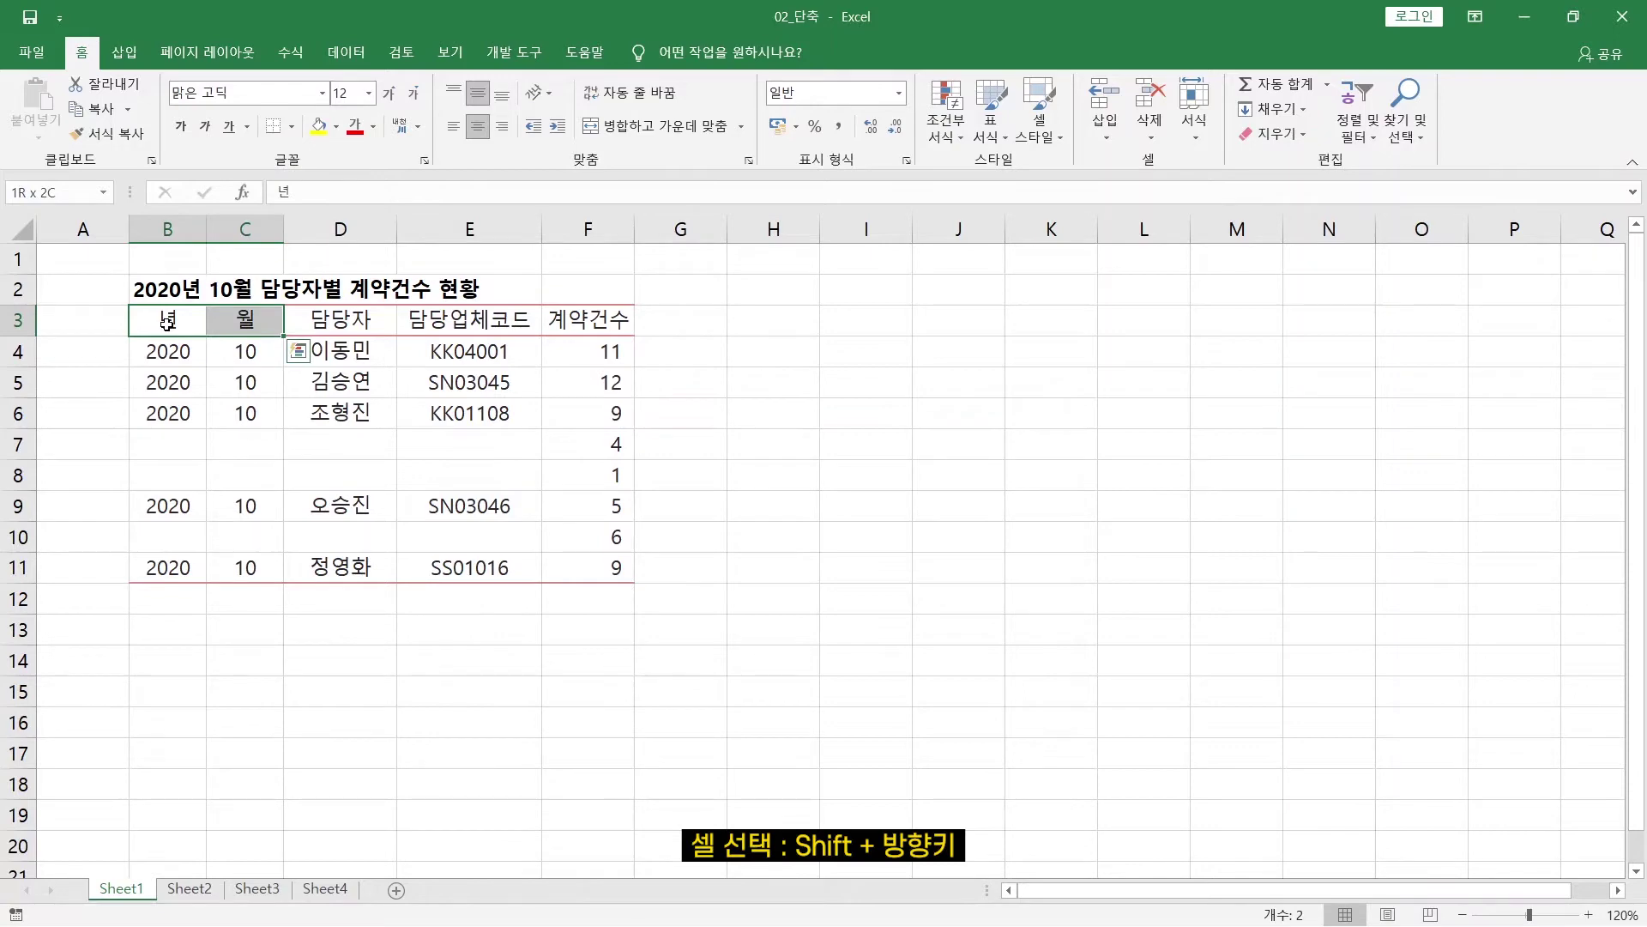
{"action": "key", "text": "shift+Right"}
{"action": "key", "text": "shift+Right"}
{"action": "key", "text": "shift+Right"}
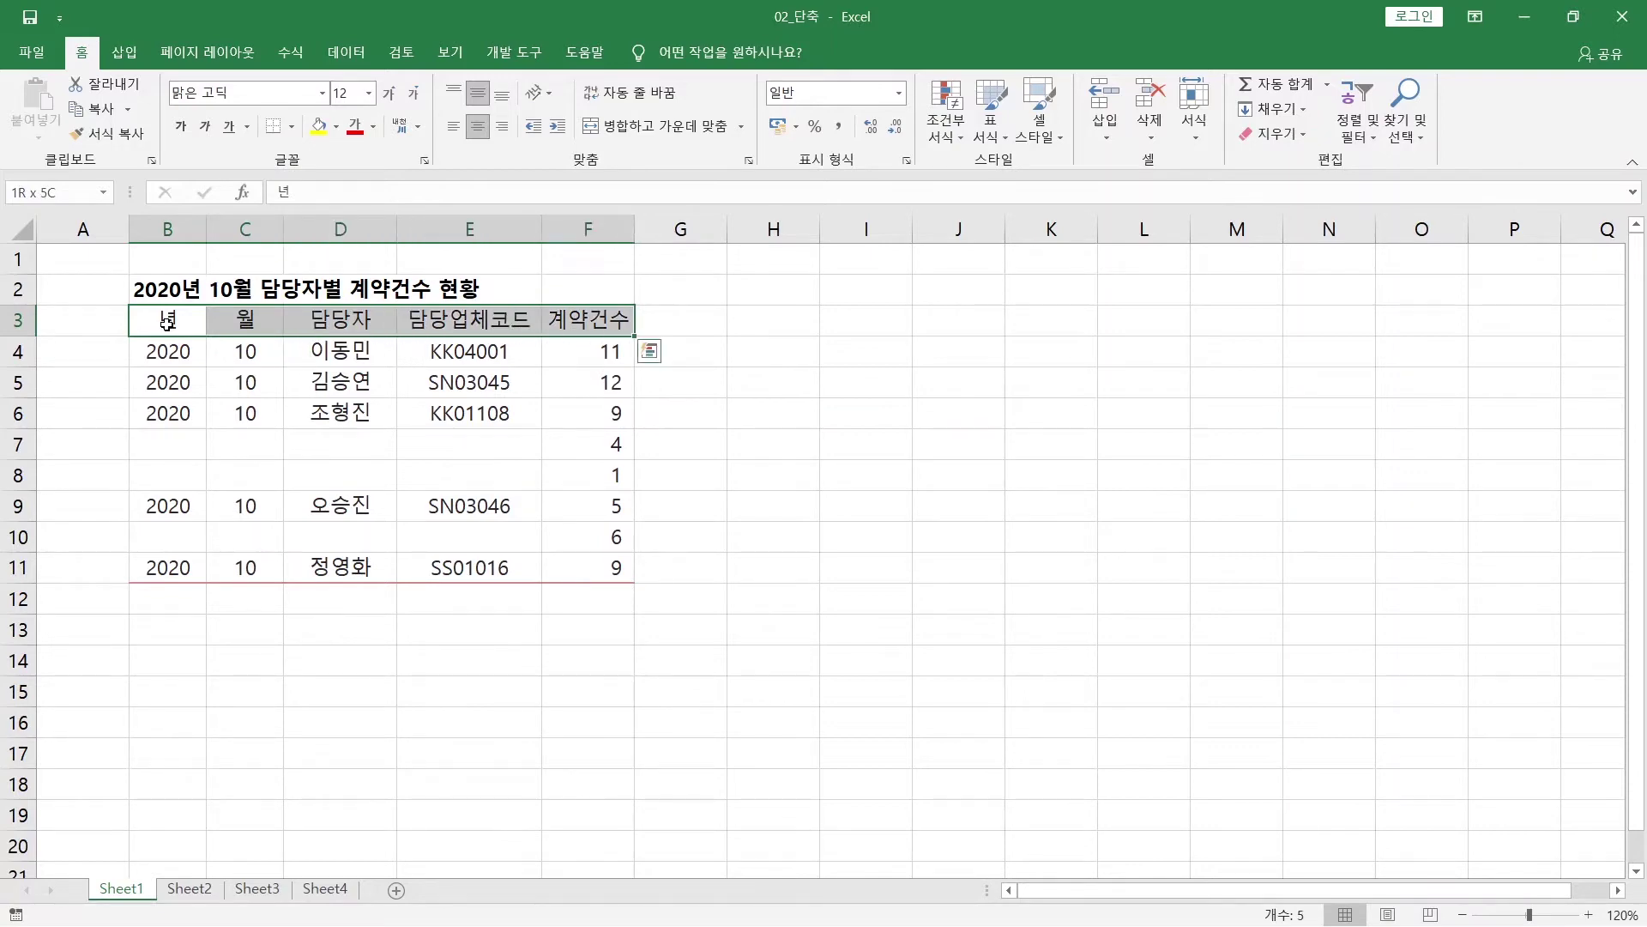
Step: Narrow the header selection to columns B and C, extend it over the rows below, and resize it to B3:D4
{"action": "key", "text": "shift+Left"}
{"action": "key", "text": "shift+Left"}
{"action": "key", "text": "shift+Left"}
{"action": "key", "text": "shift+Down"}
{"action": "key", "text": "shift+Down"}
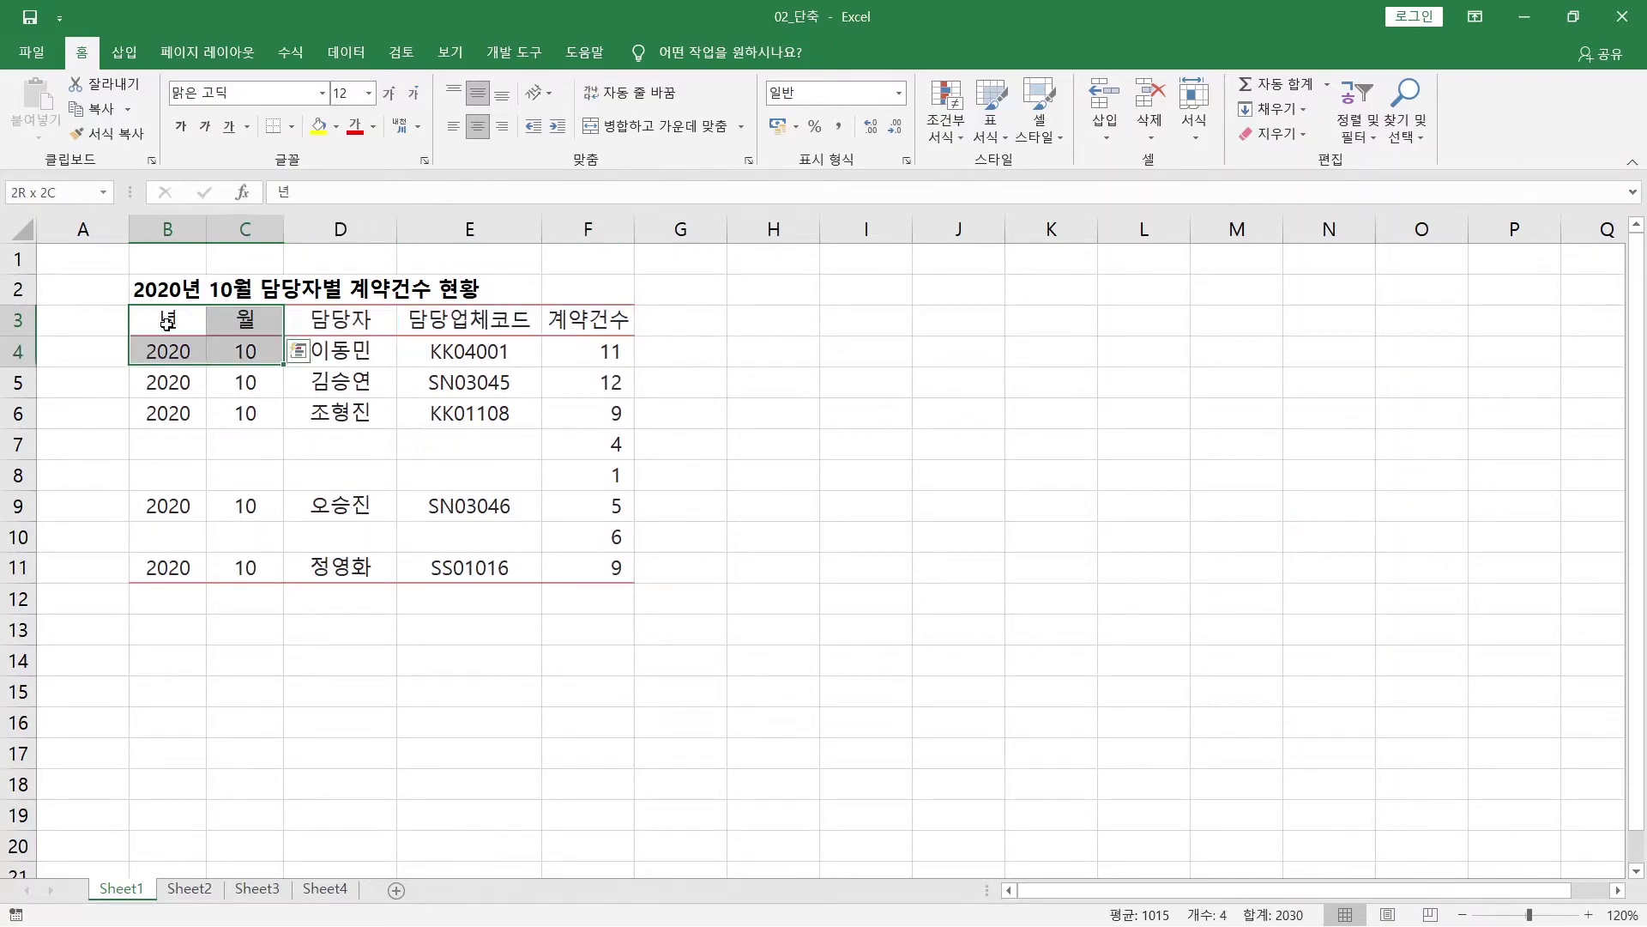
{"action": "key", "text": "shift+Down"}
{"action": "key", "text": "shift+Down"}
{"action": "key", "text": "shift+Up"}
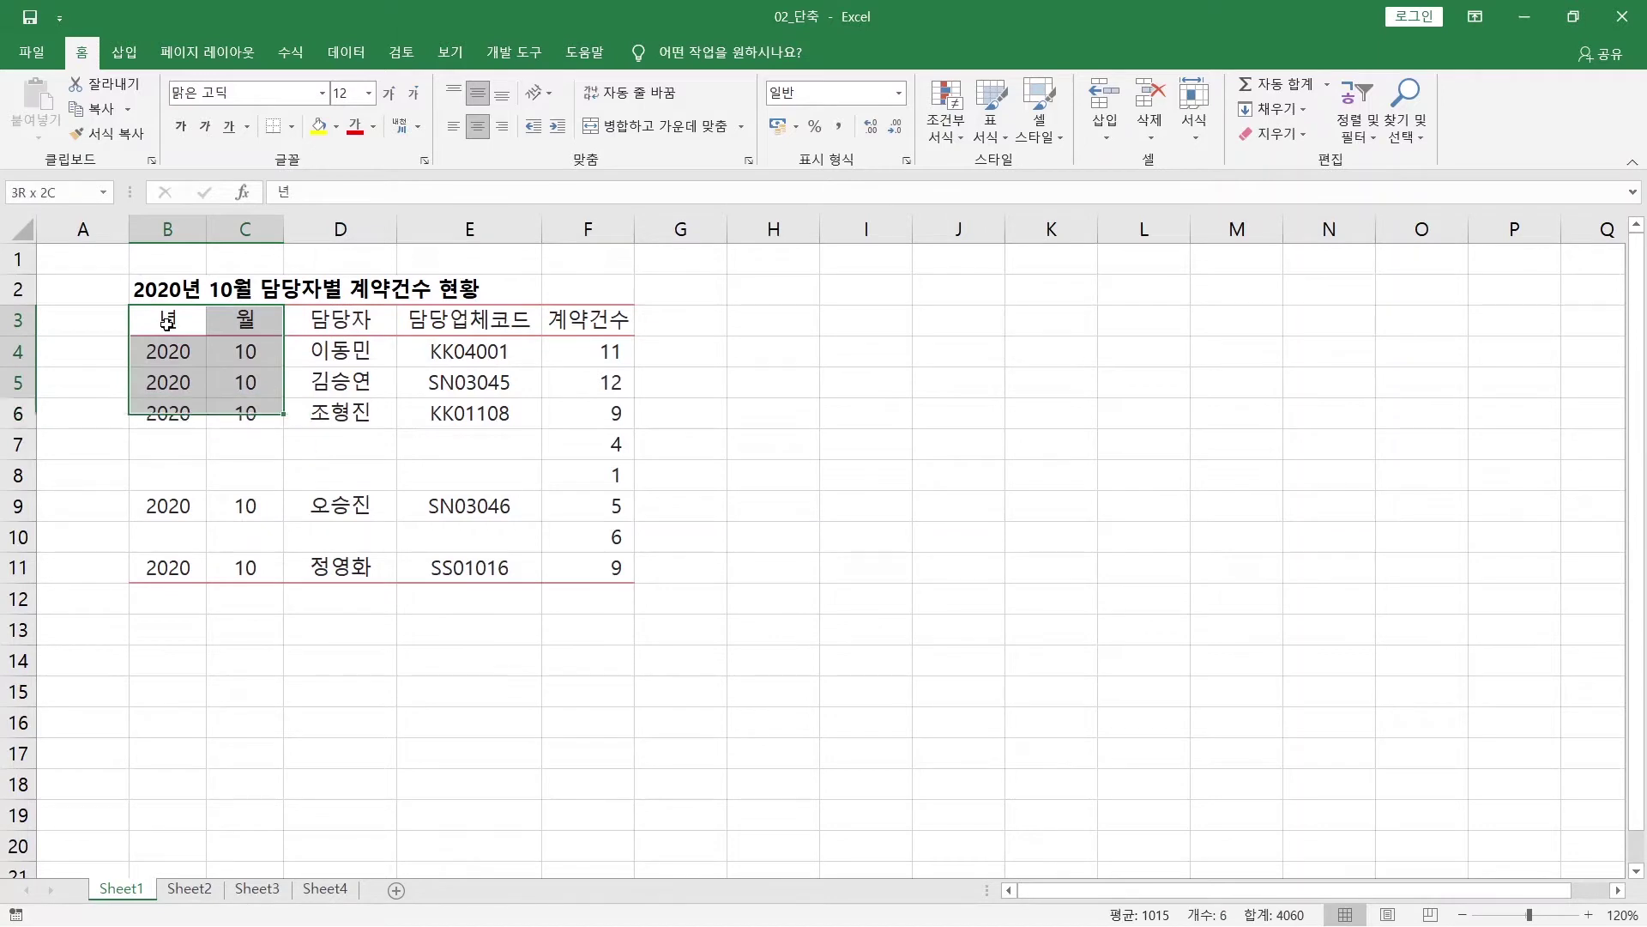
{"action": "key", "text": "shift+Up"}
{"action": "key", "text": "shift+Right"}
{"action": "key", "text": "shift+Up"}
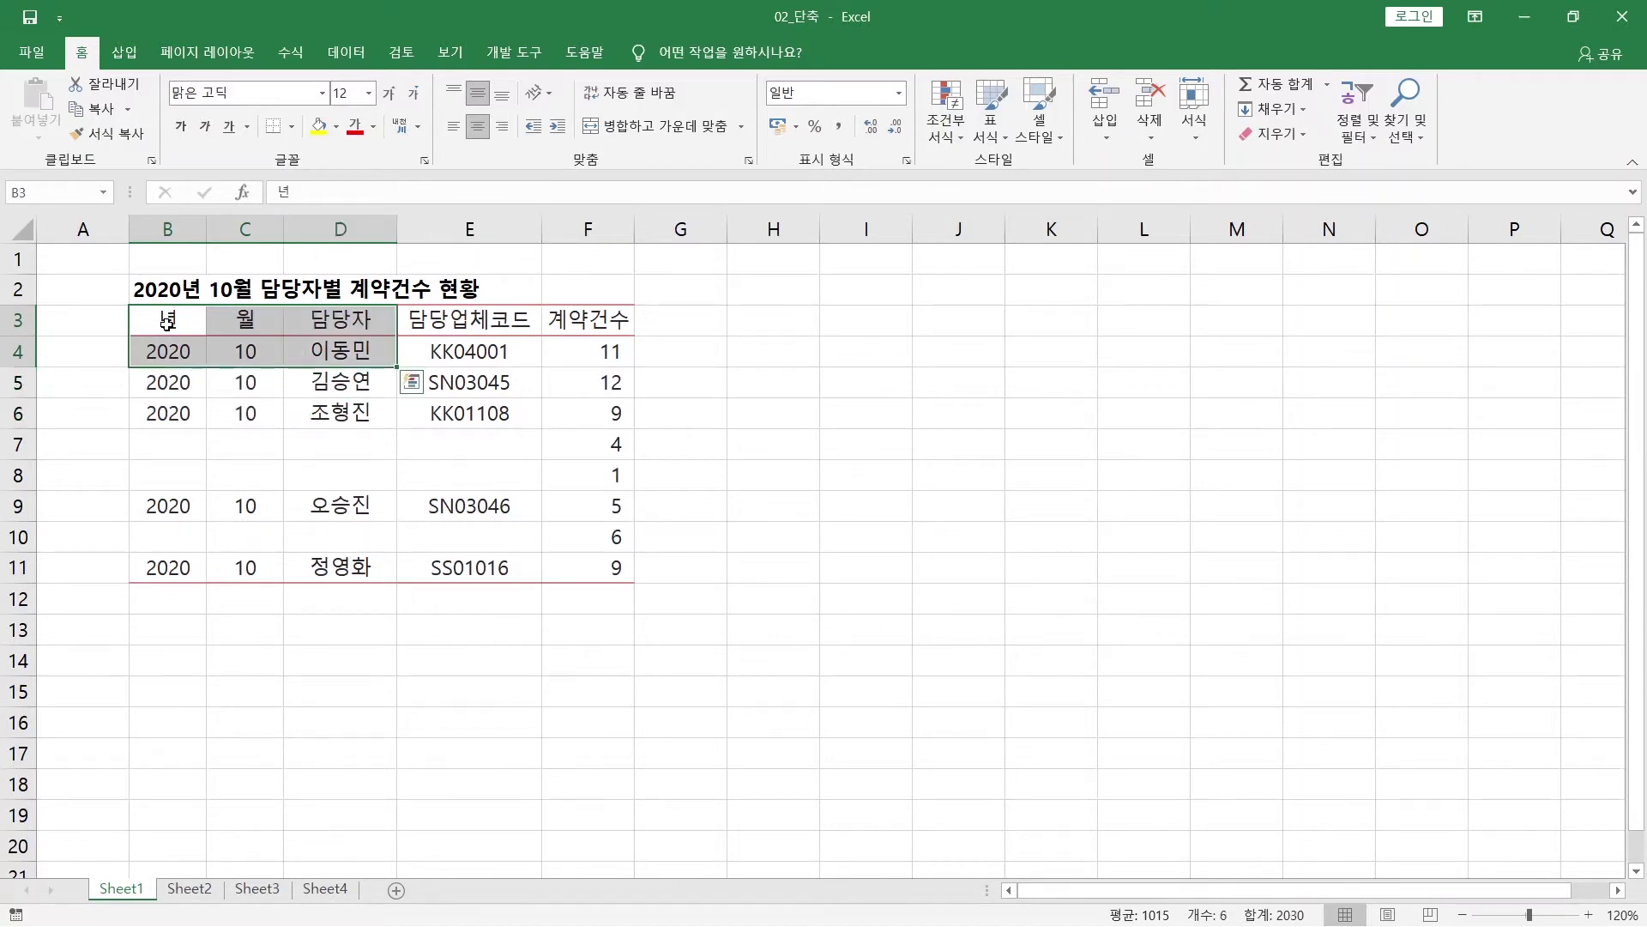
Step: Return to B3 and select the contiguous data block B3:F6 by extending to its edges
{"action": "key", "text": "Up"}
{"action": "key", "text": "Down"}
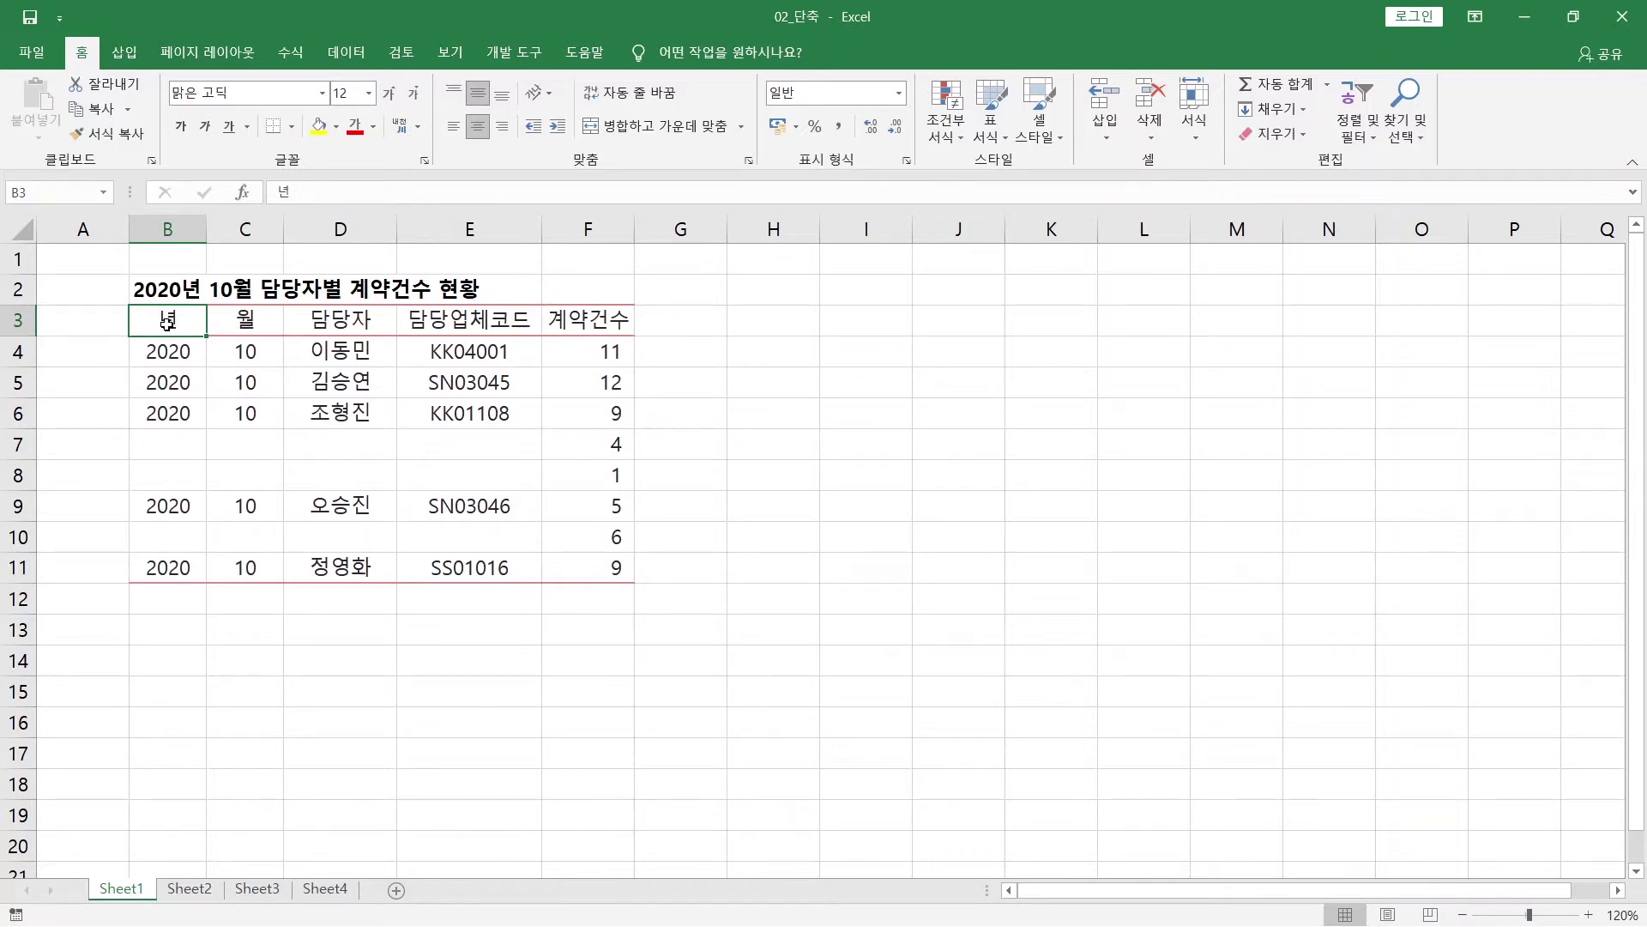
{"action": "key", "text": "ctrl+shift+Down"}
{"action": "key", "text": "ctrl+shift+Right"}
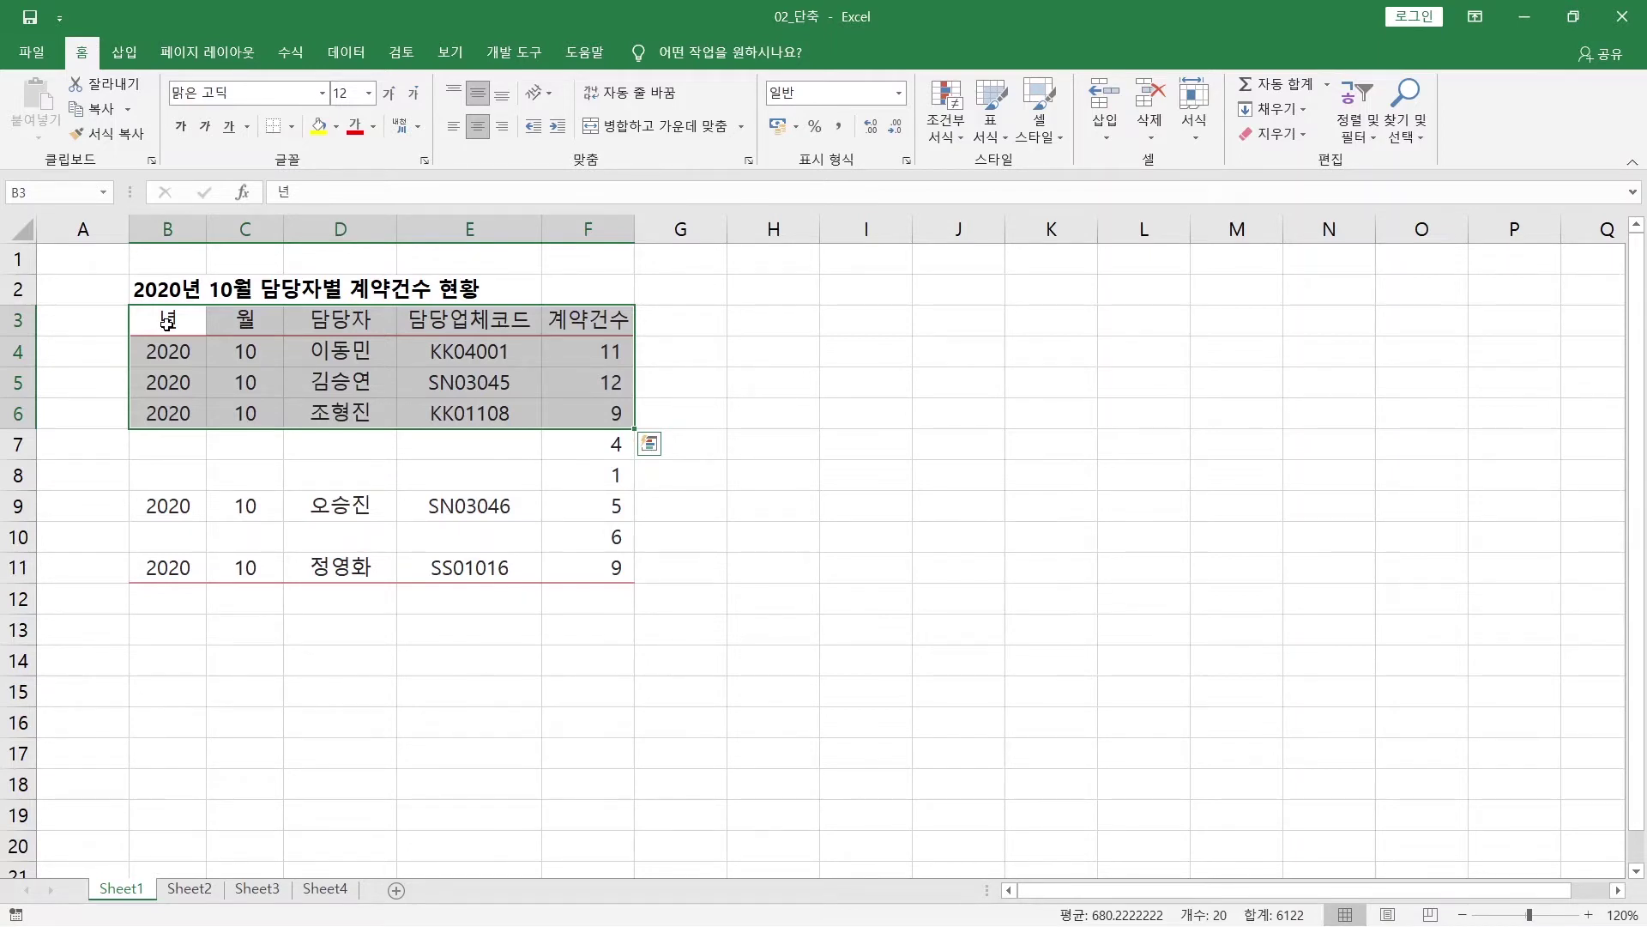
Step: Select the entire column B from cell B7, and then the entire row 8 from cell B8
{"action": "left_click", "coordinate": [185, 447]}
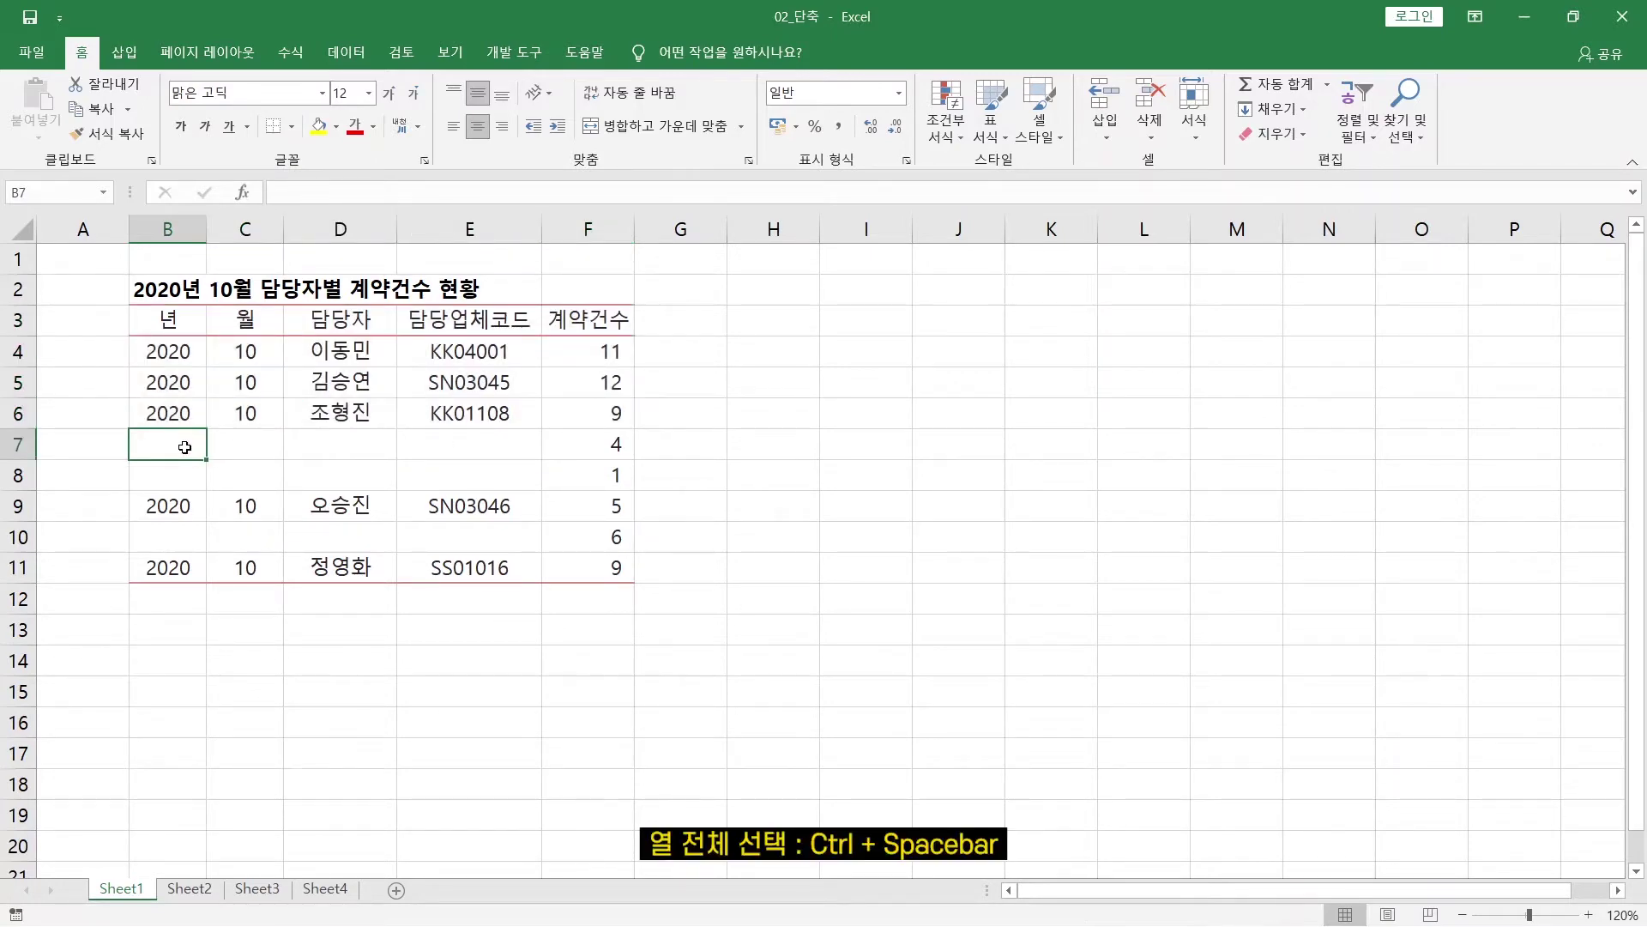
{"action": "key", "text": "ctrl+space"}
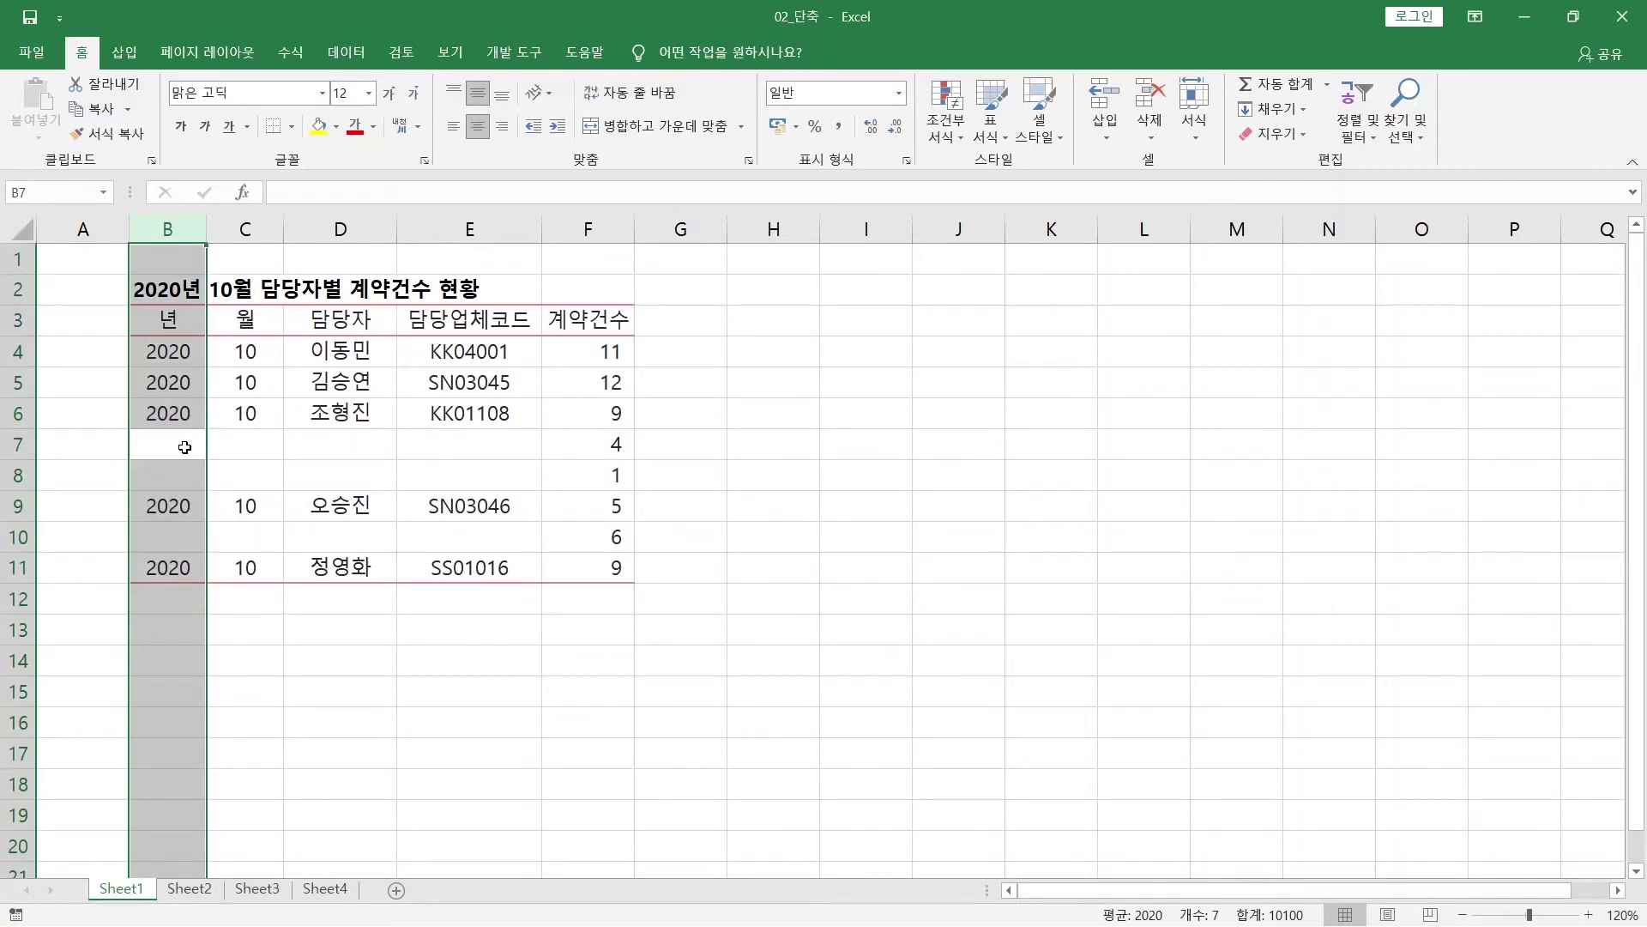
{"action": "key", "text": "Down"}
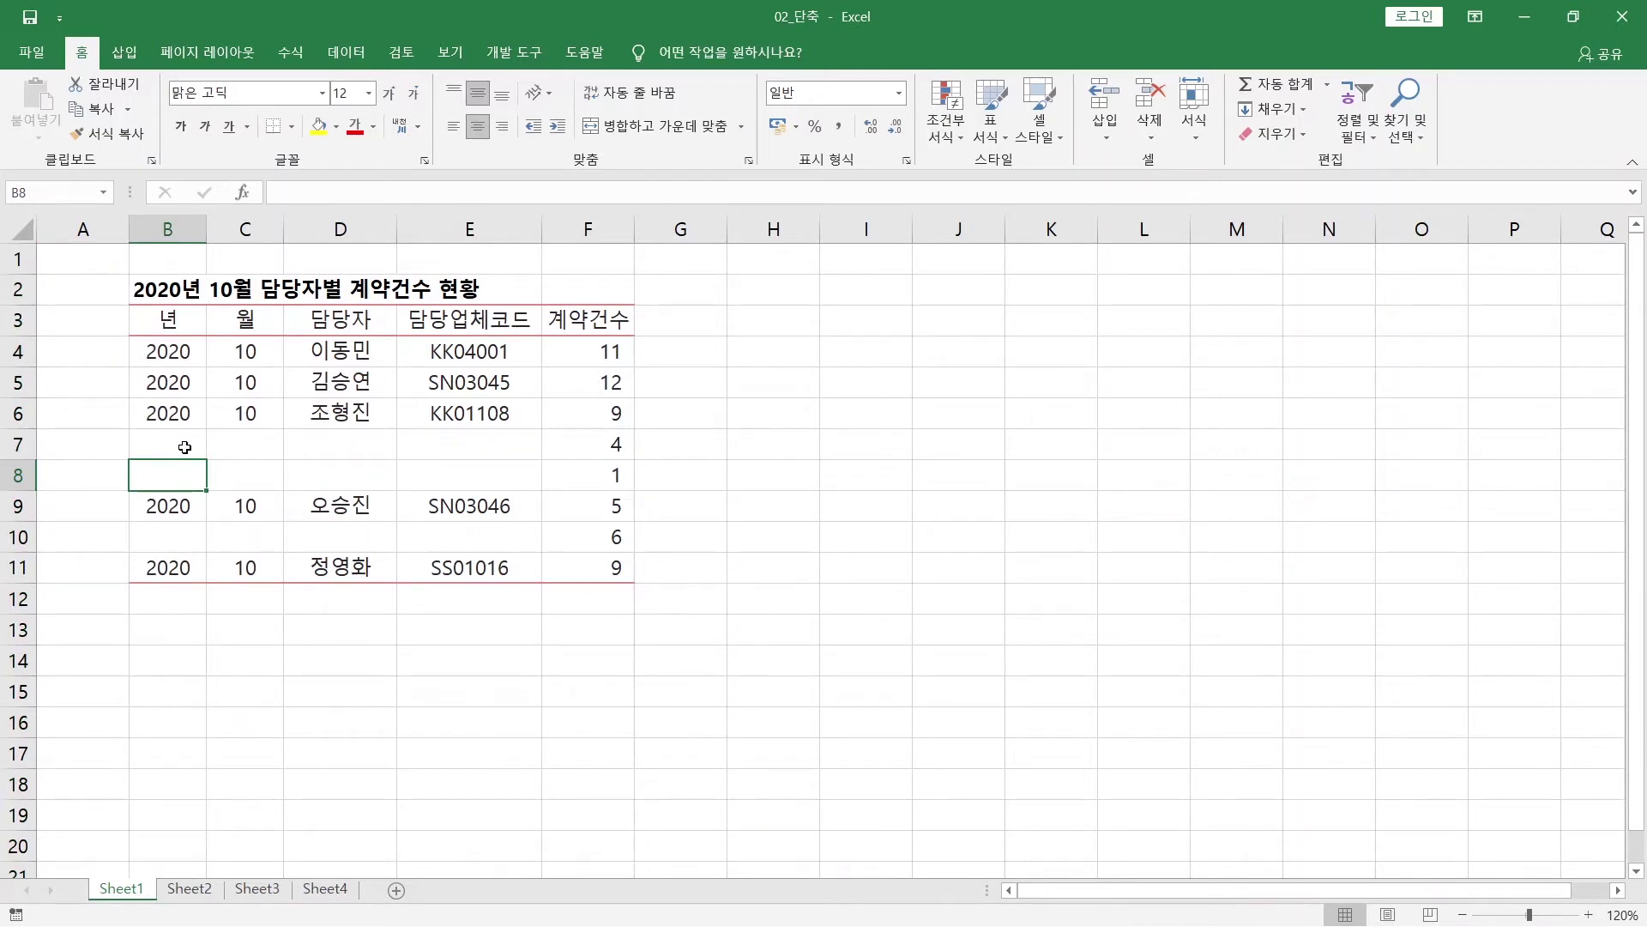
{"action": "key", "text": "shift+space"}
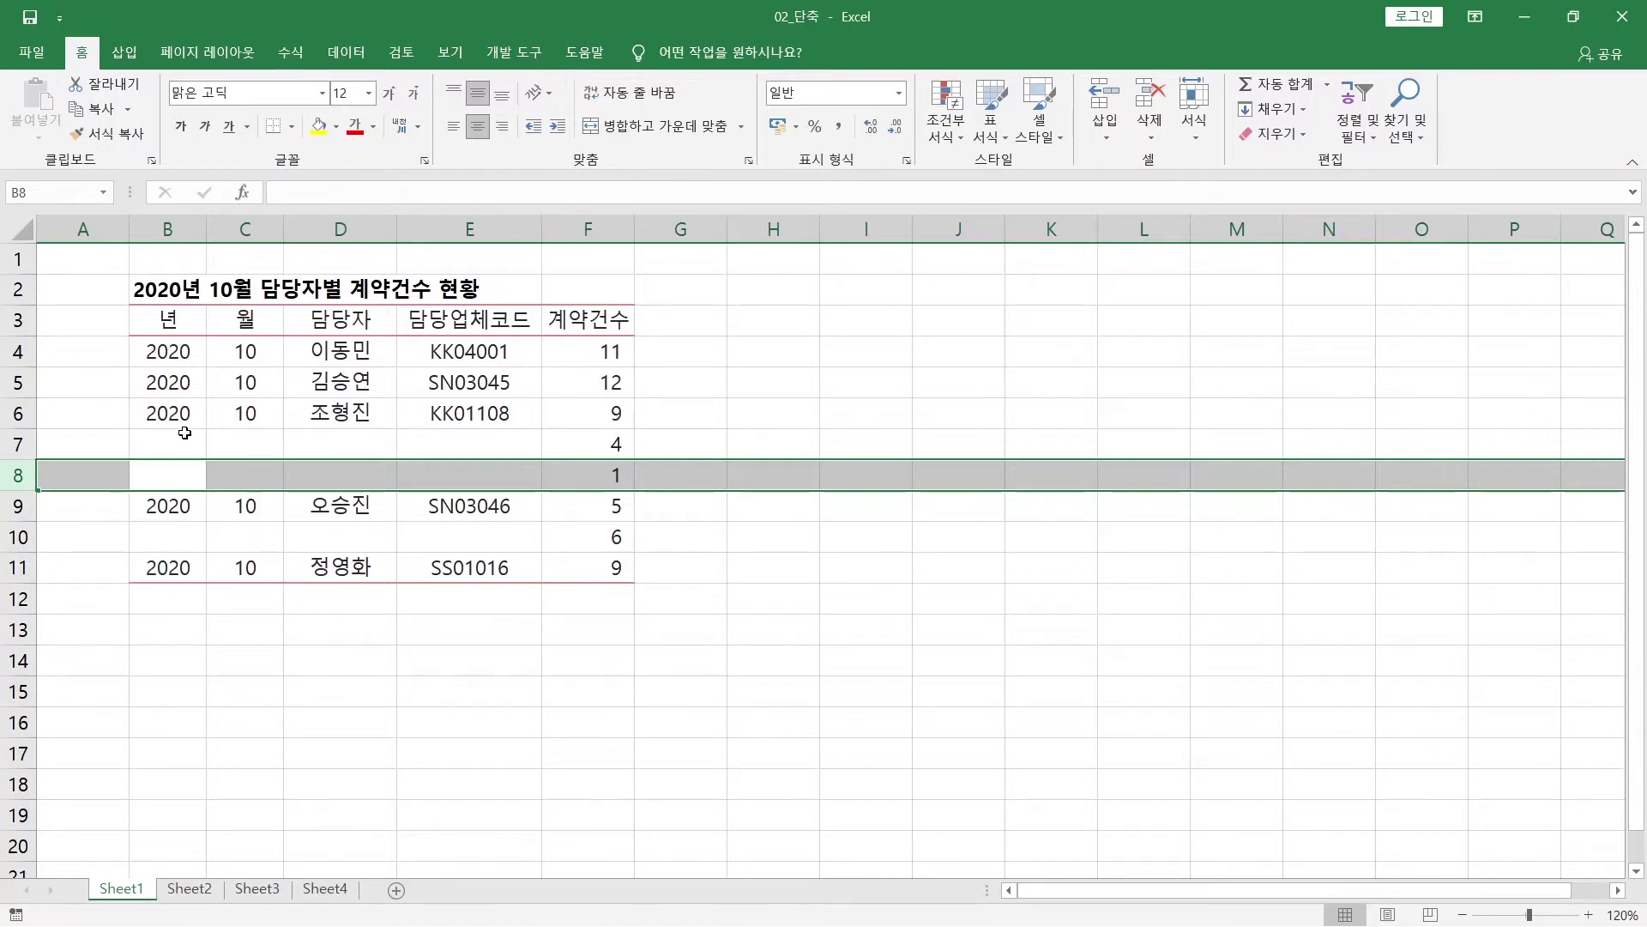
Step: Select the table range from the 년 header in B3 to E11
{"action": "left_click", "coordinate": [182, 434]}
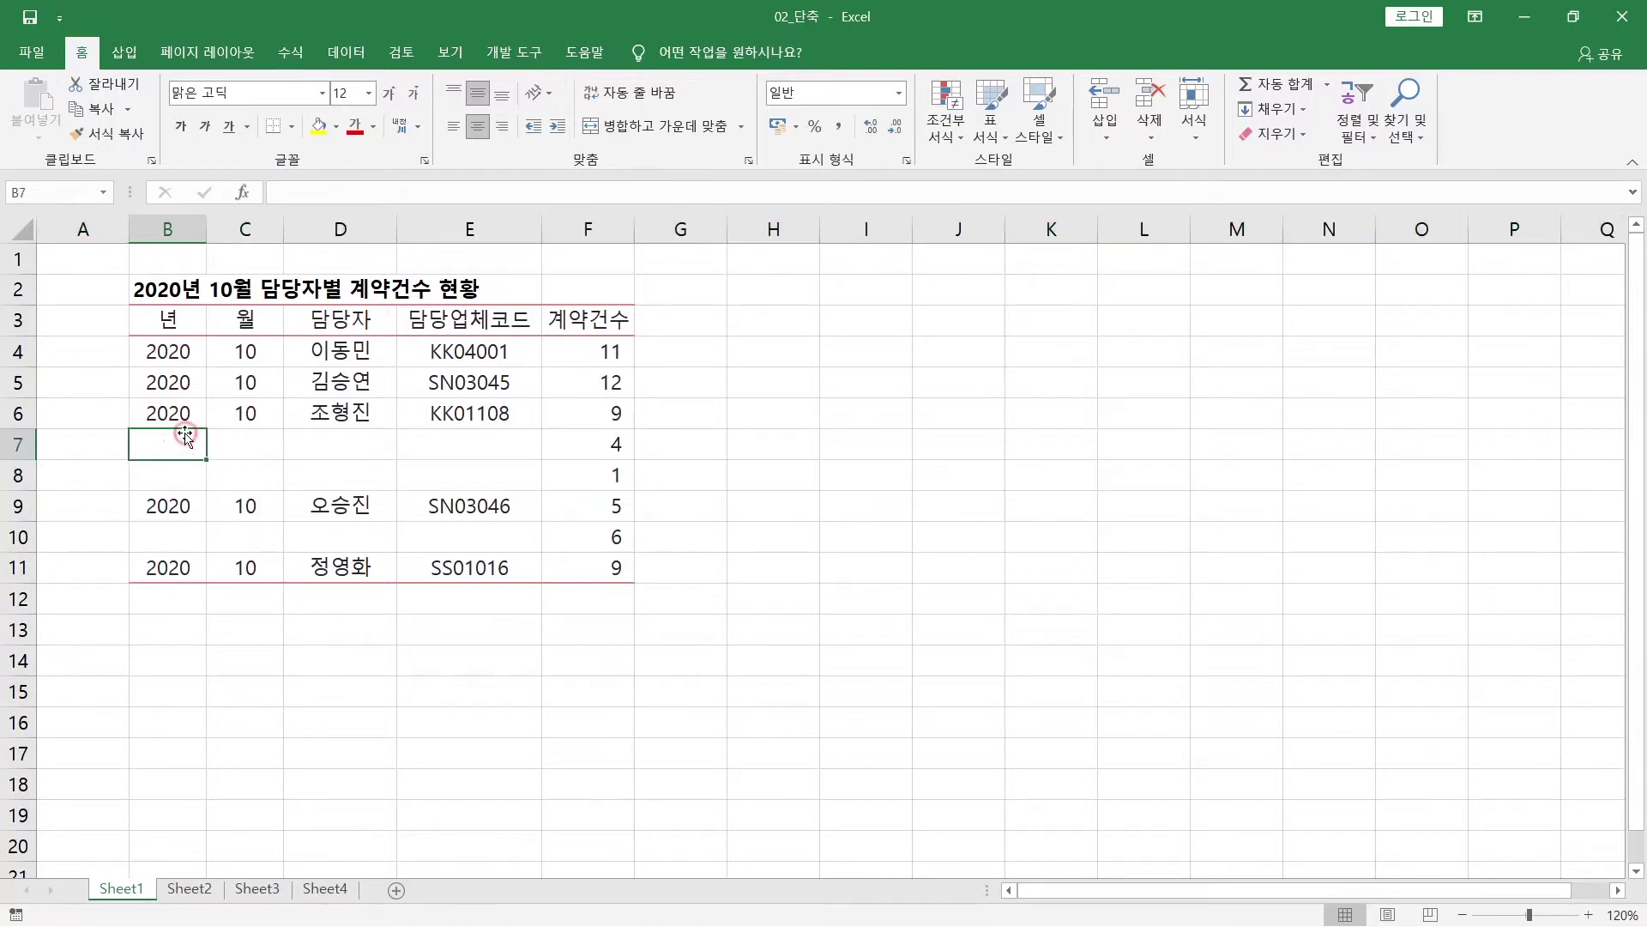
{"action": "left_click", "coordinate": [249, 405]}
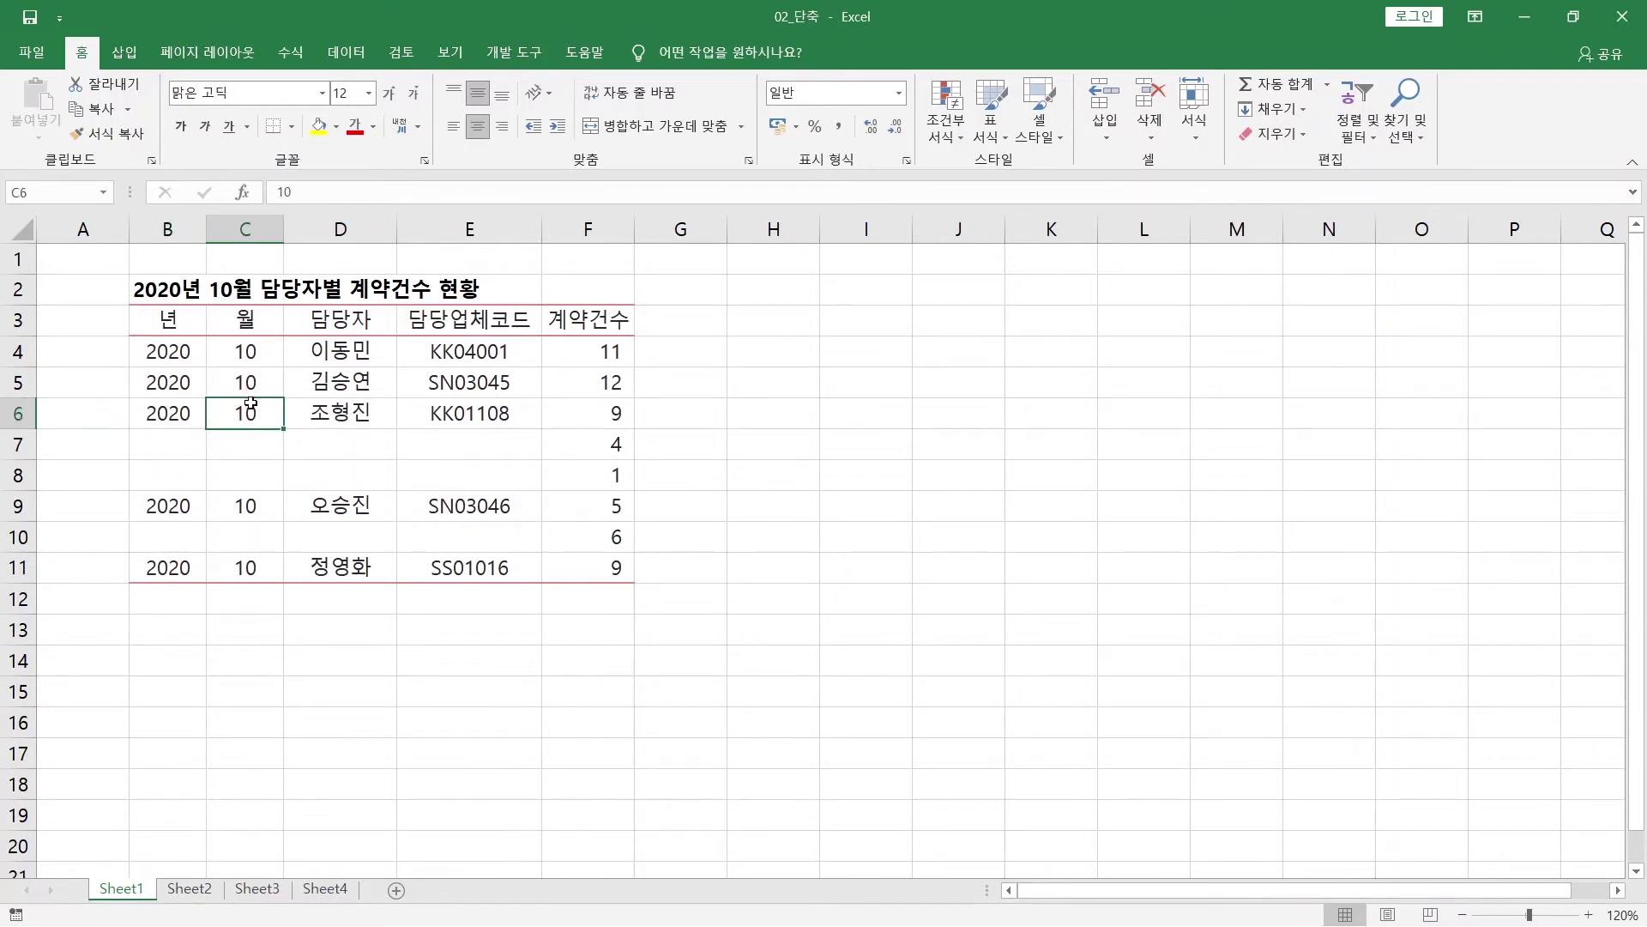
{"action": "left_click_drag", "start_coordinate": [179, 335], "coordinate": [518, 570]}
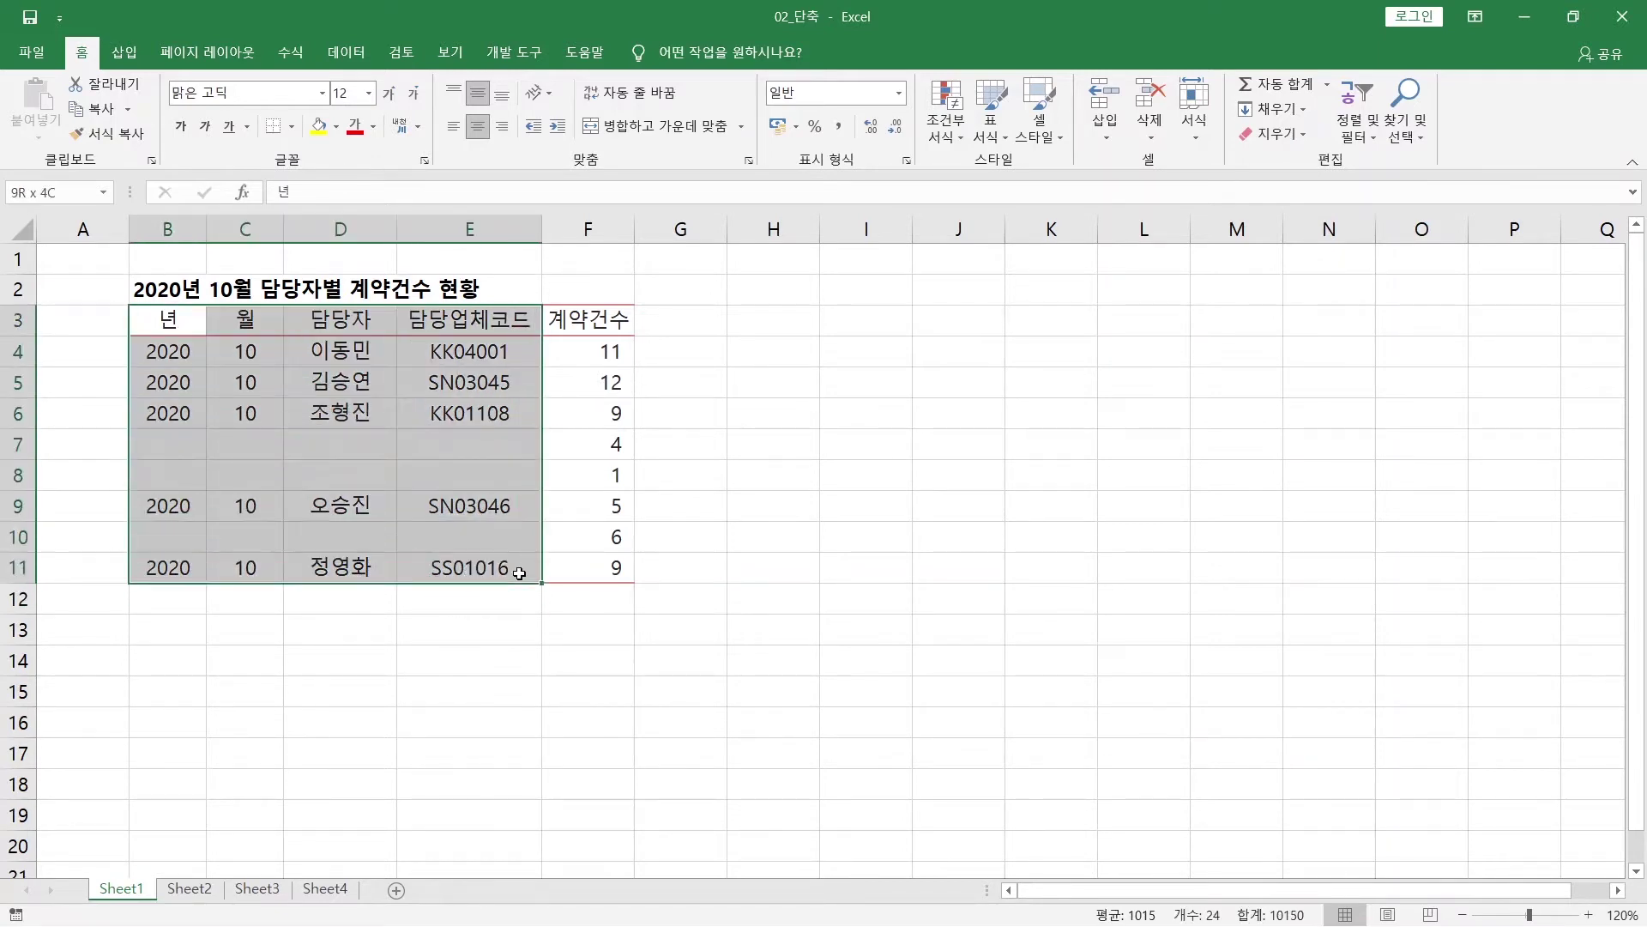
Step: From cell E6 inside the table, select the whole table B2:F11, expand to the entire worksheet, and return to E6
{"action": "left_click", "coordinate": [505, 424]}
{"action": "key", "text": "ctrl+a"}
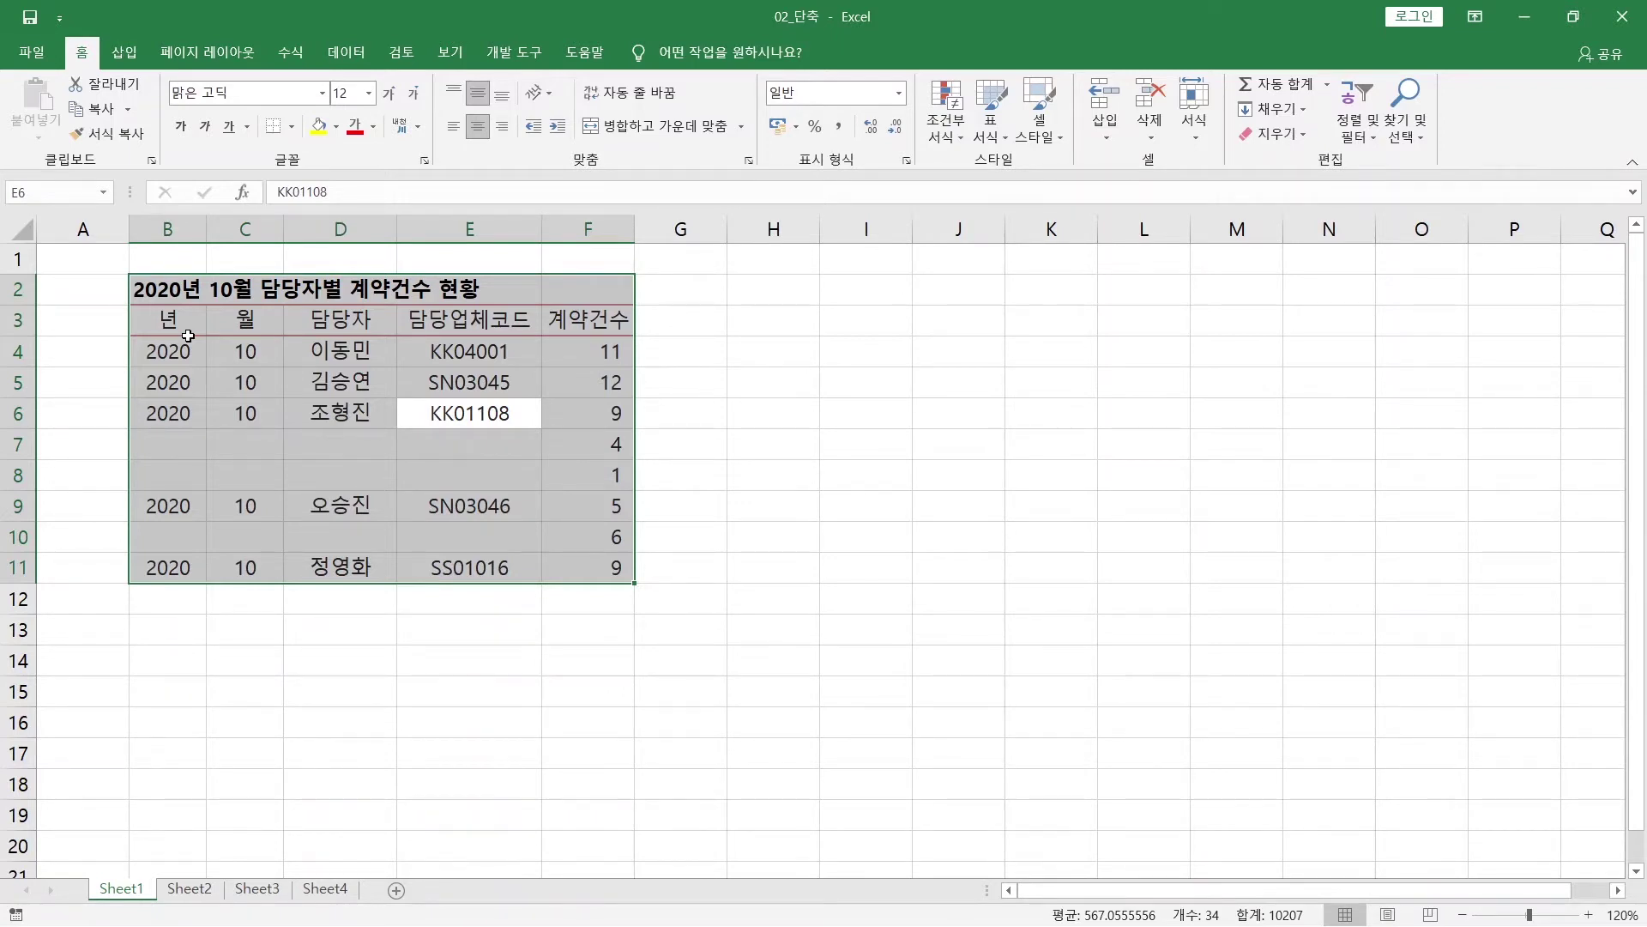
{"action": "key", "text": "ctrl+a"}
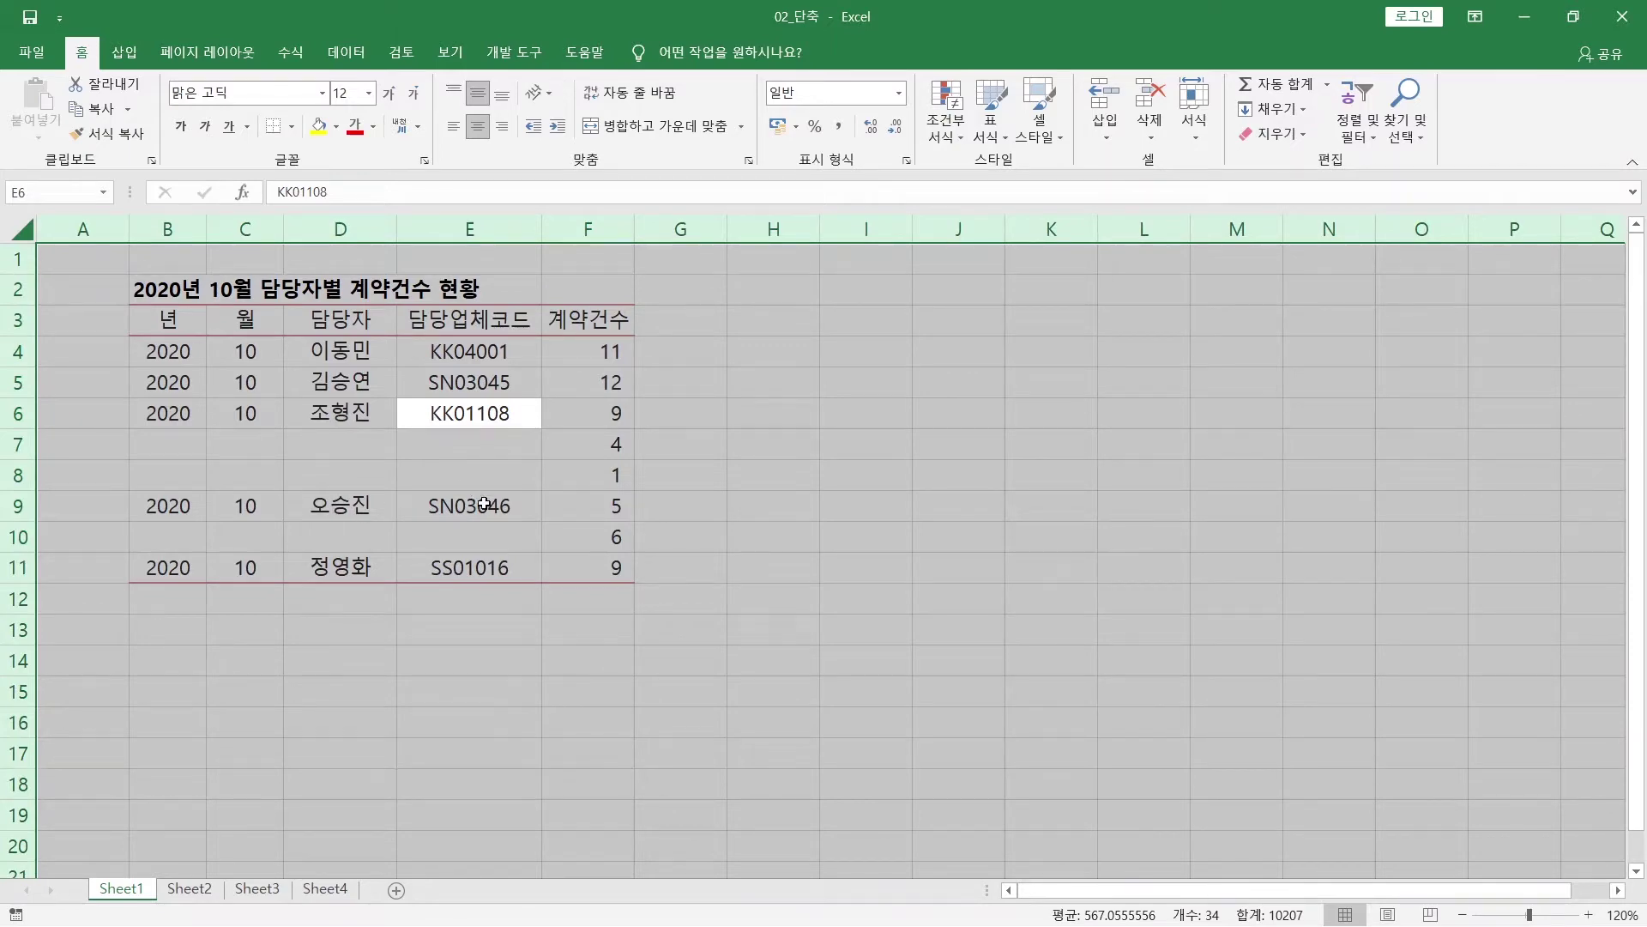
{"action": "left_click", "coordinate": [473, 417]}
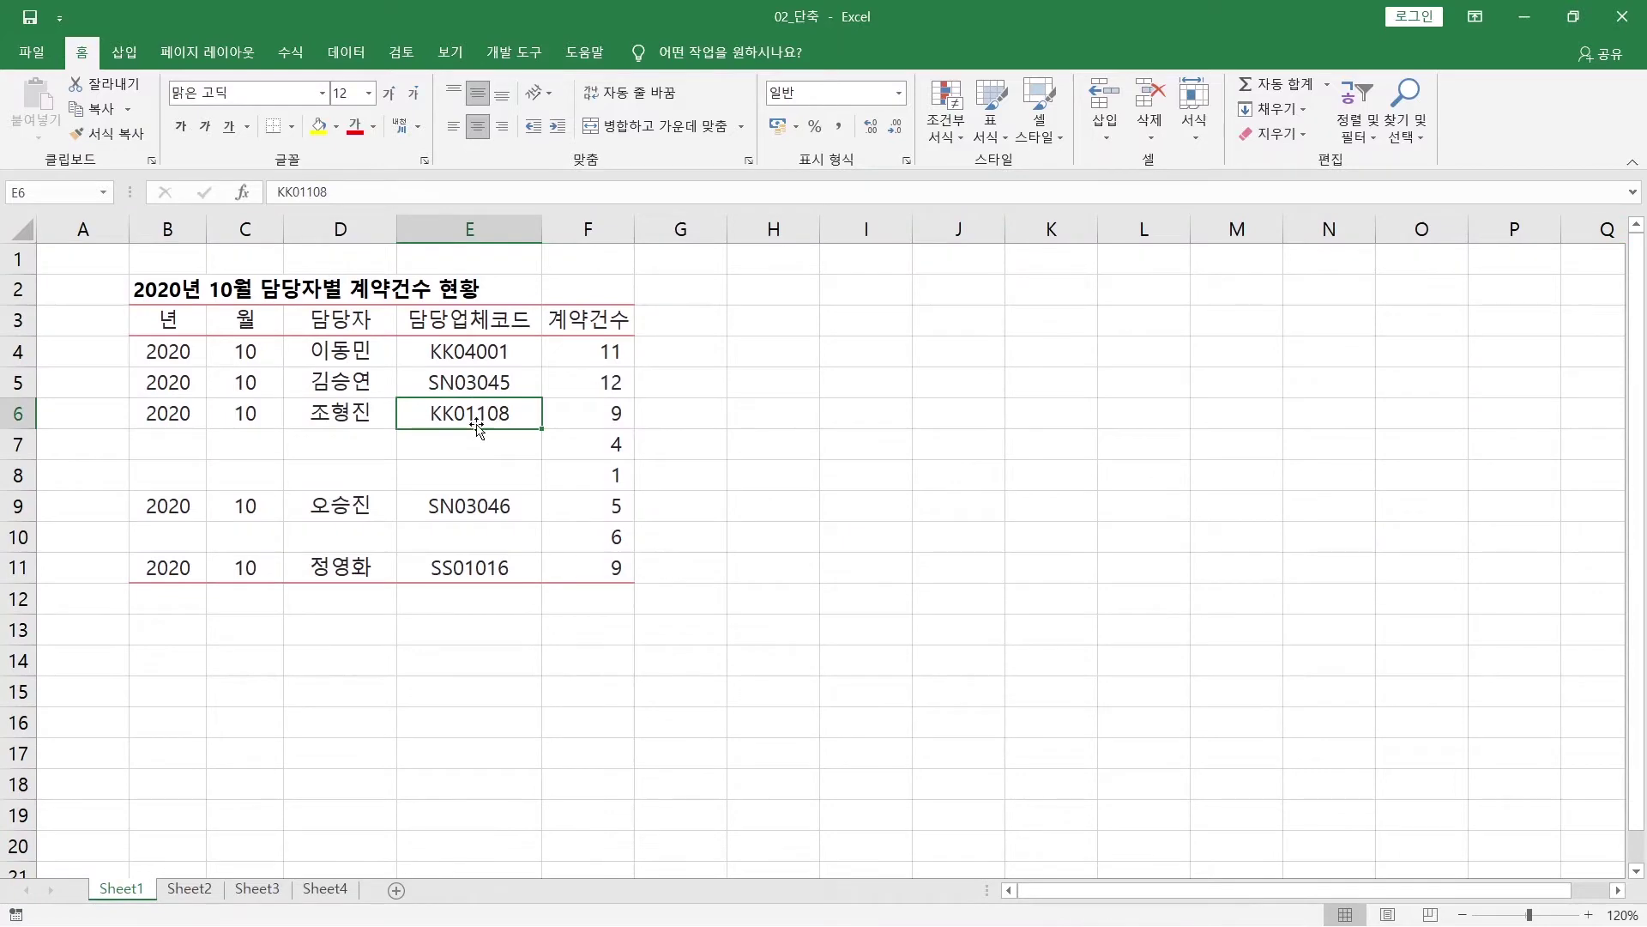
Step: From the empty cell I9 outside the table, select the entire worksheet, and clear the selection
{"action": "left_click", "coordinate": [906, 508]}
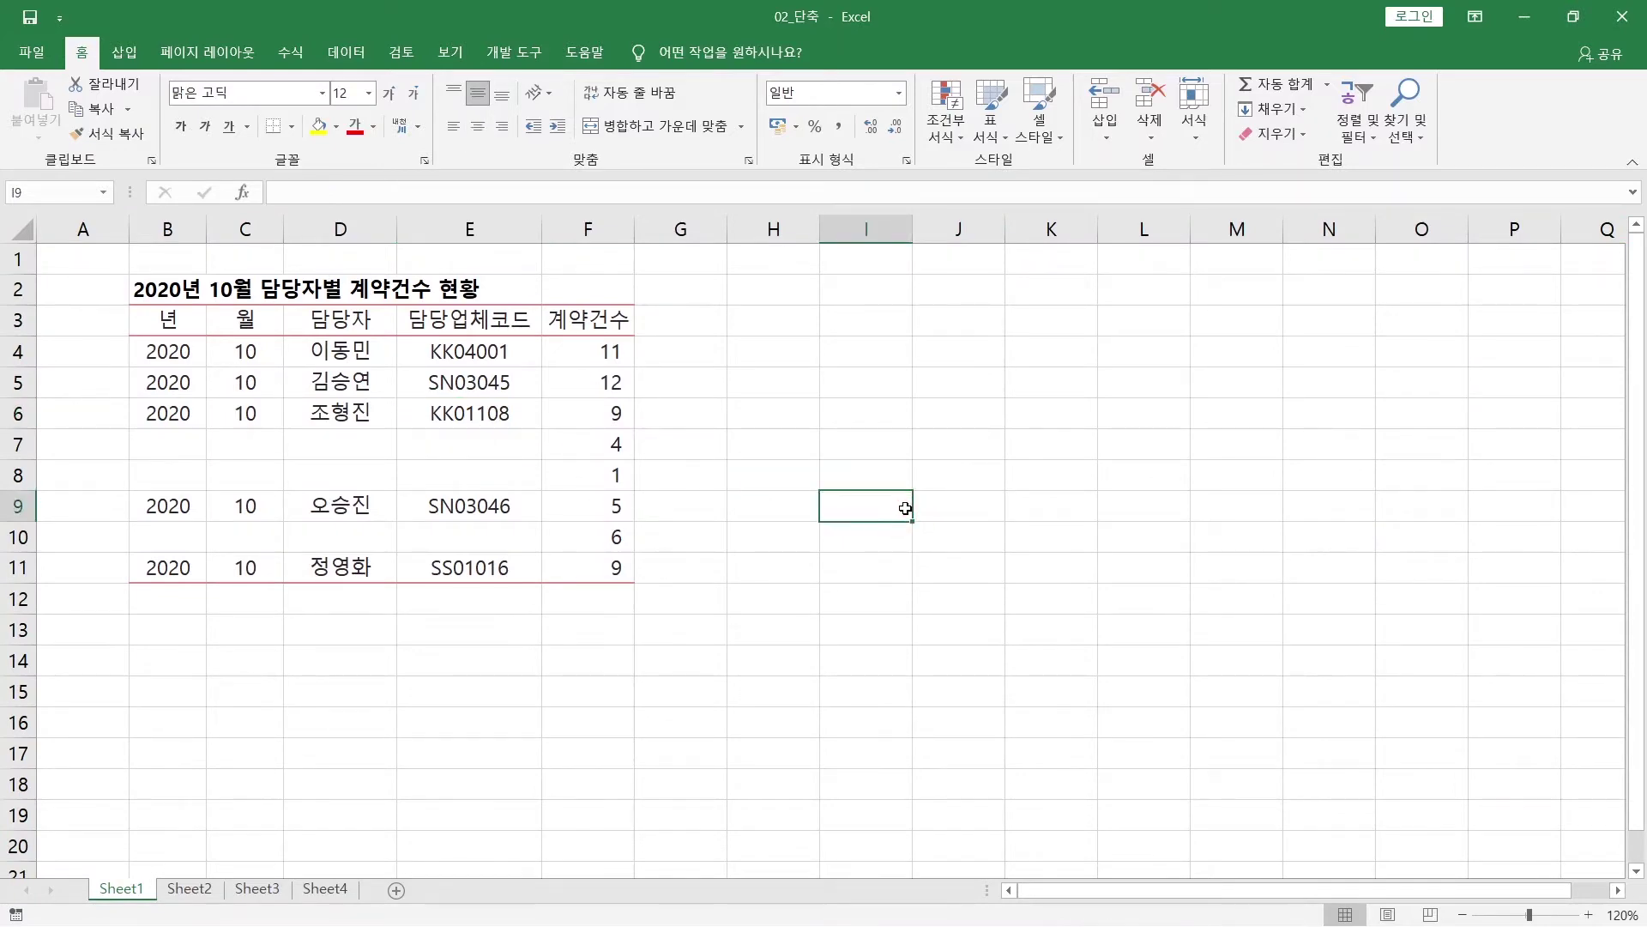
{"action": "key", "text": "ctrl+a"}
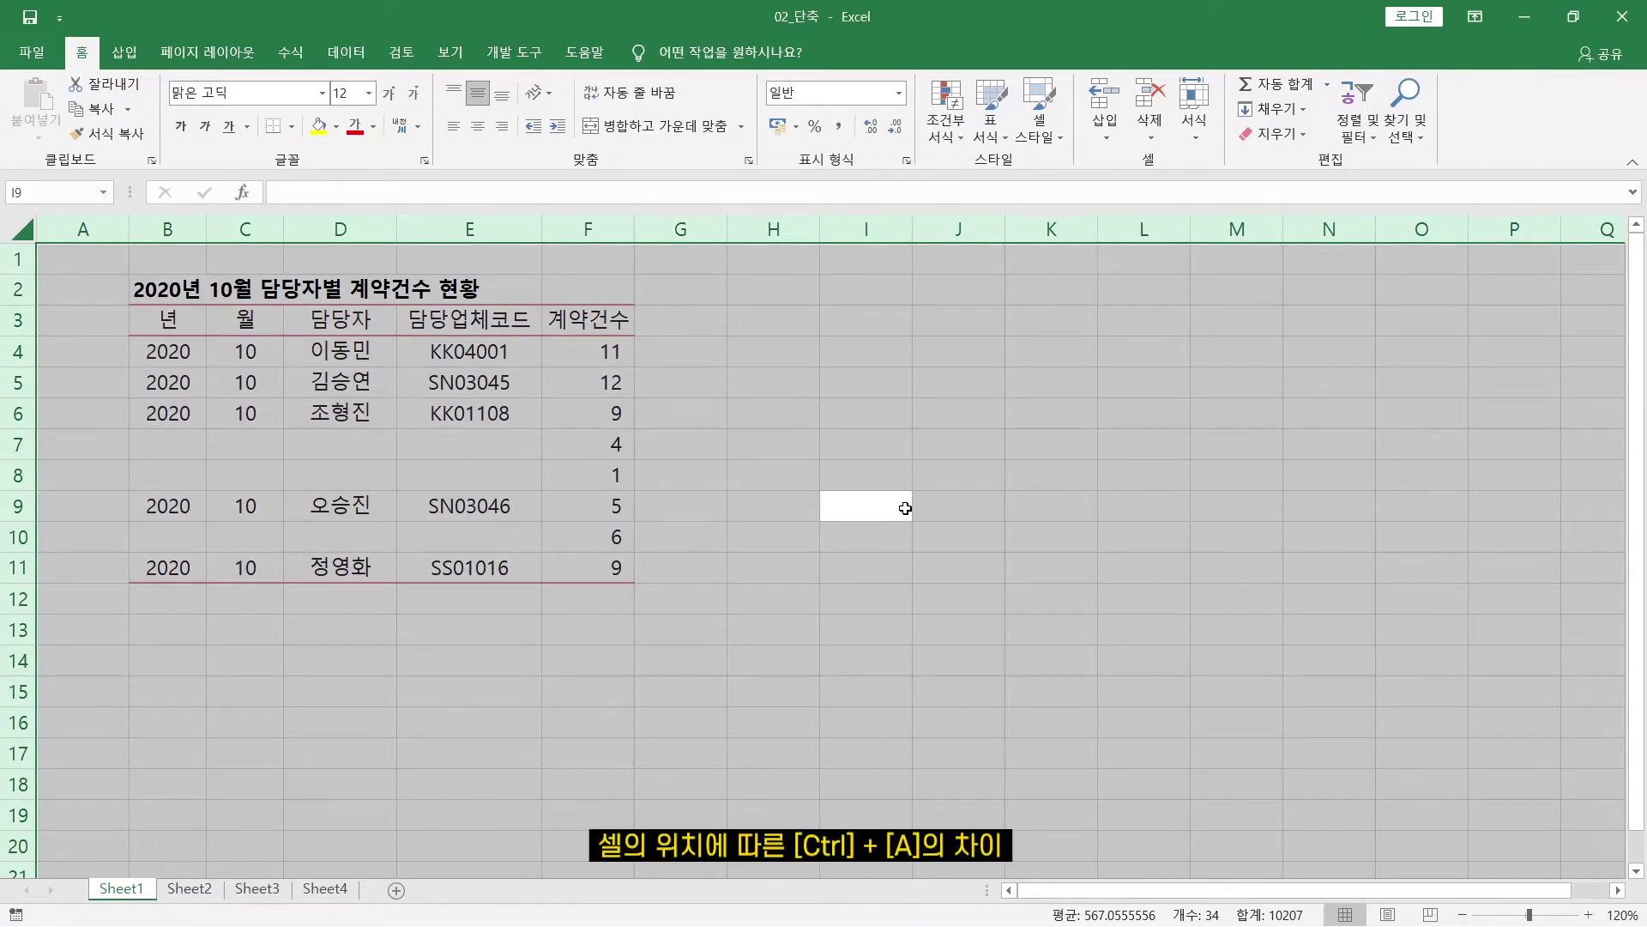
{"action": "left_click", "coordinate": [905, 508]}
{"action": "left_click", "coordinate": [552, 374]}
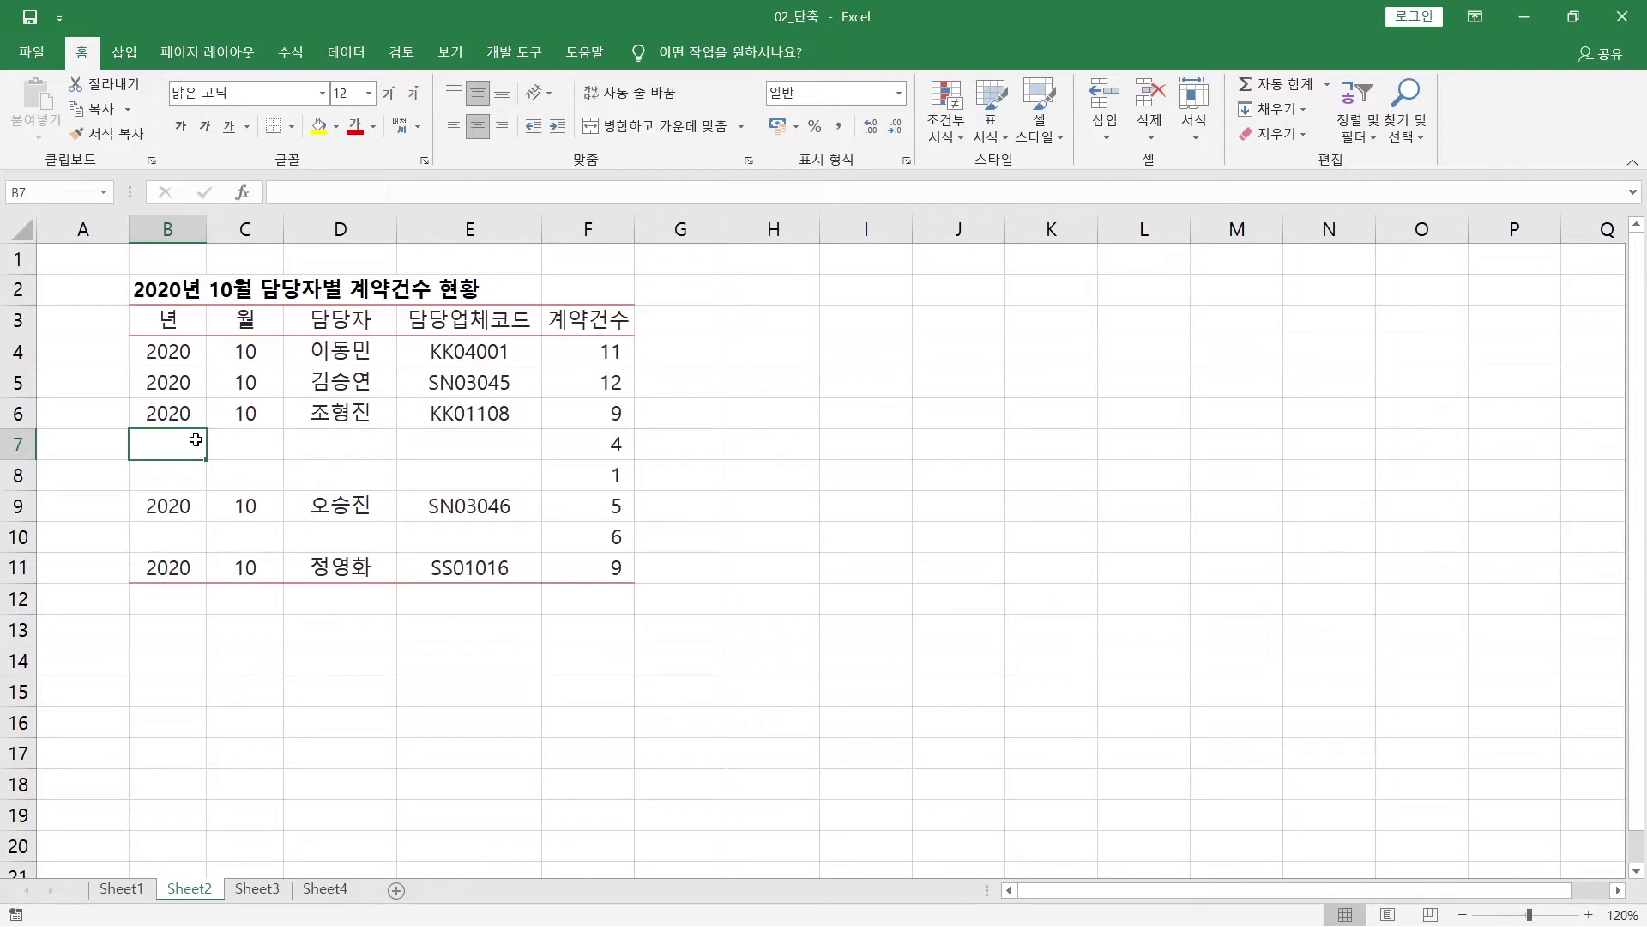
Step: On Sheet2, fill the empty cells B7:E7 with the values from the row above
{"action": "key", "text": "shift+Right"}
{"action": "key", "text": "shift+Right"}
{"action": "key", "text": "shift+Right"}
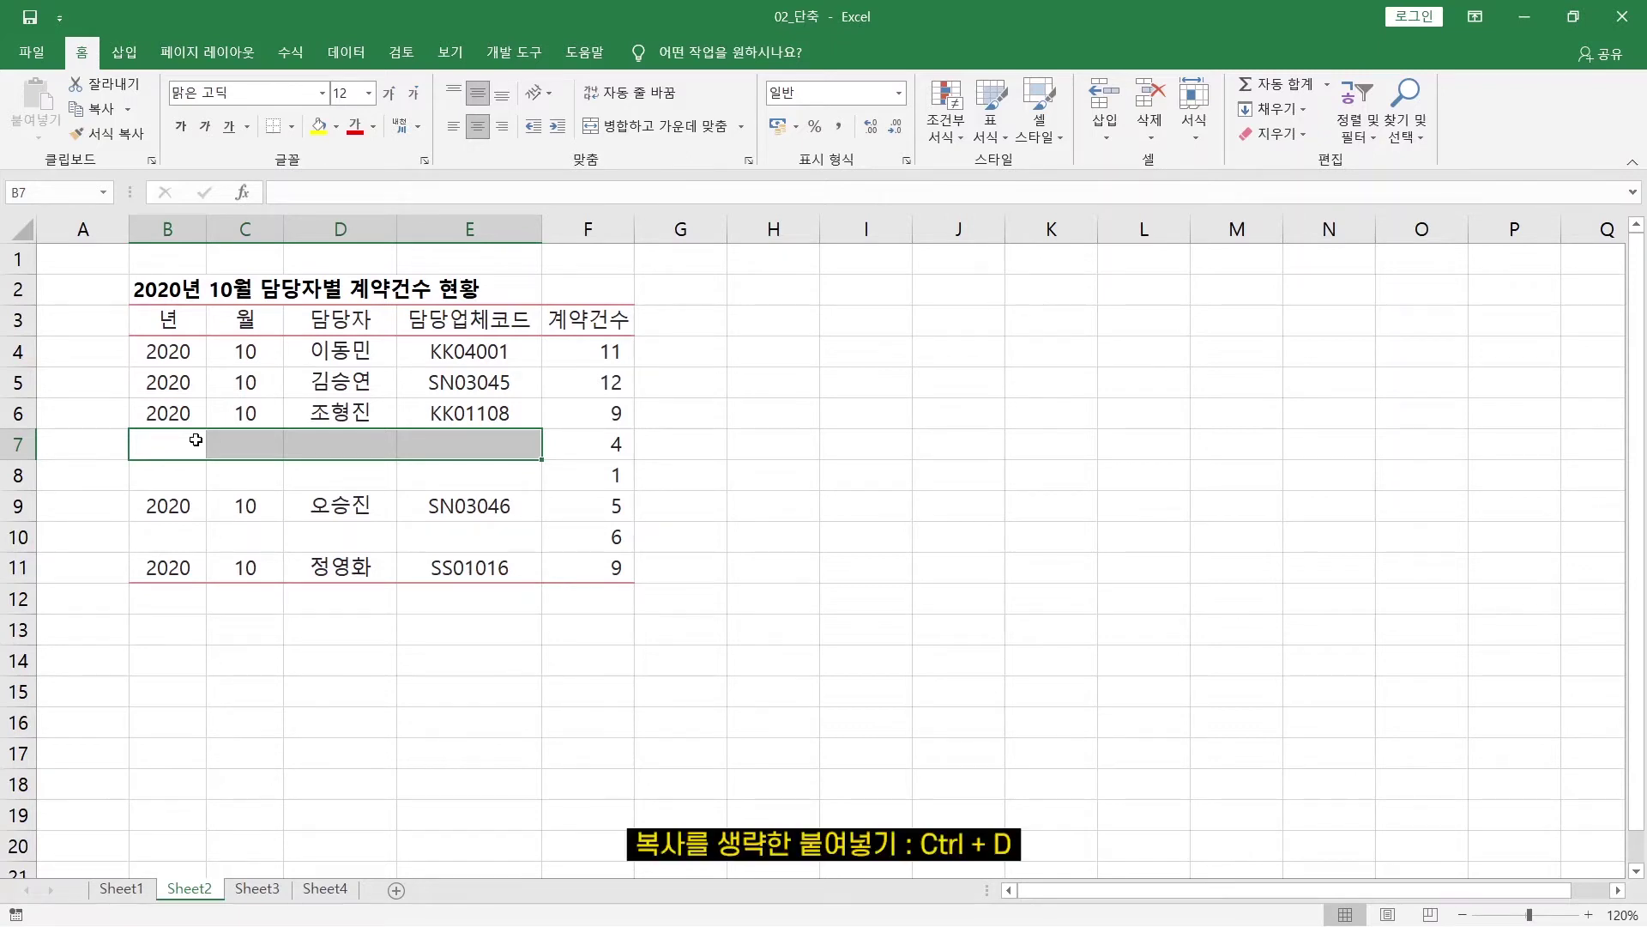
{"action": "key", "text": "ctrl+d"}
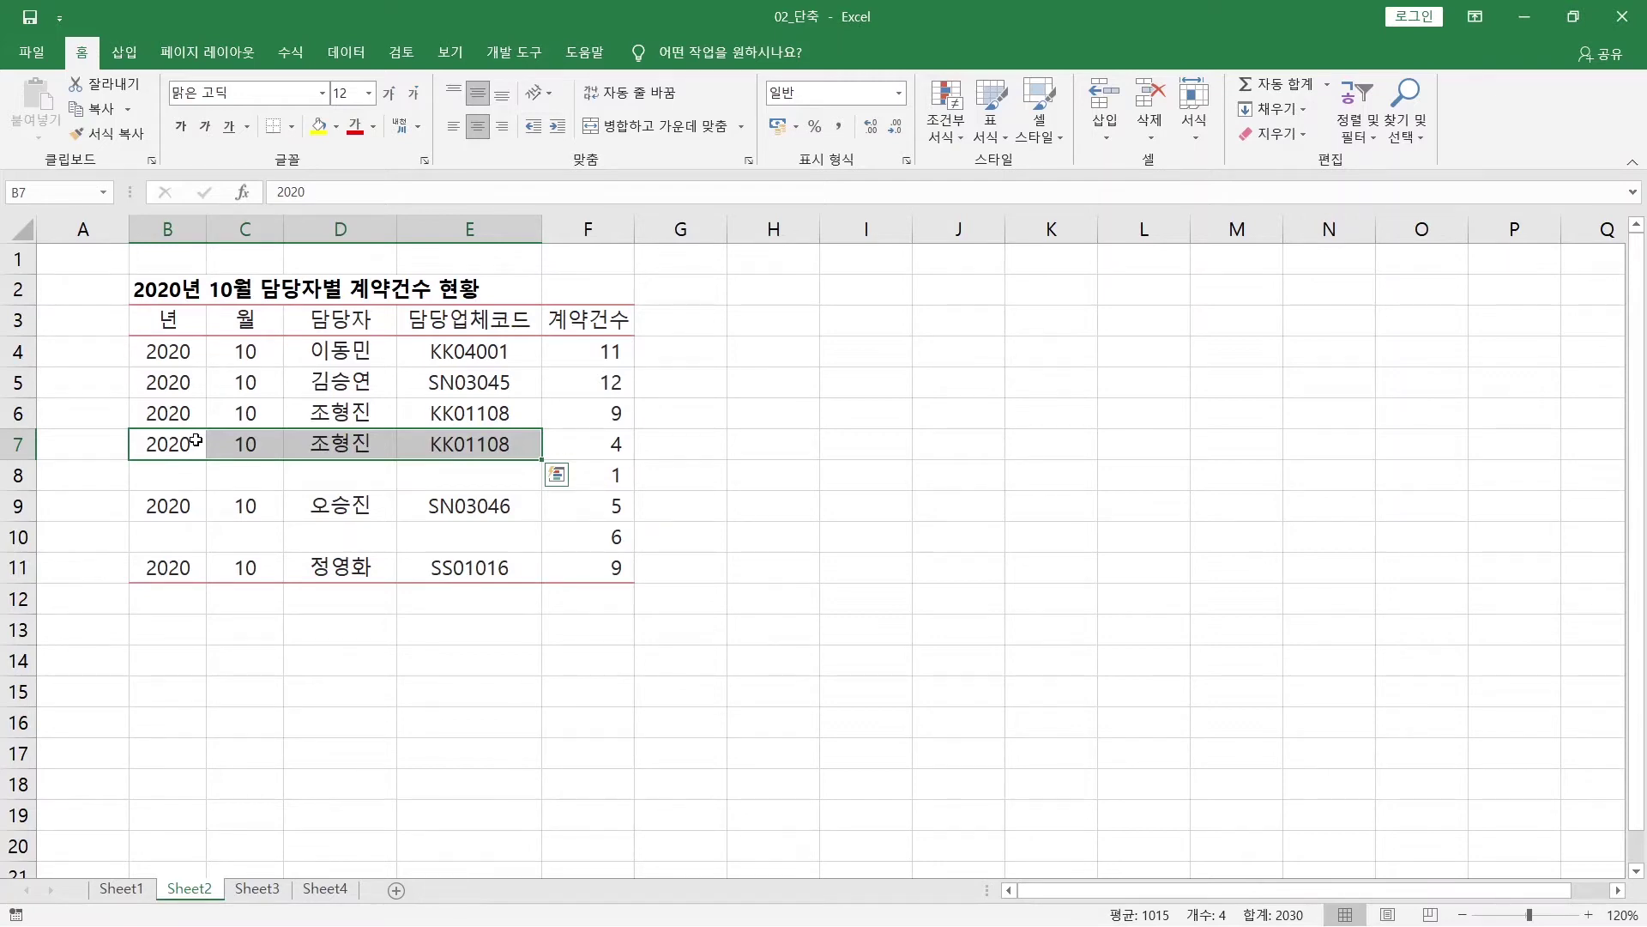
Step: Delete the entire rows 8 to 10, and insert three blank rows in their place
{"action": "key", "text": "Down"}
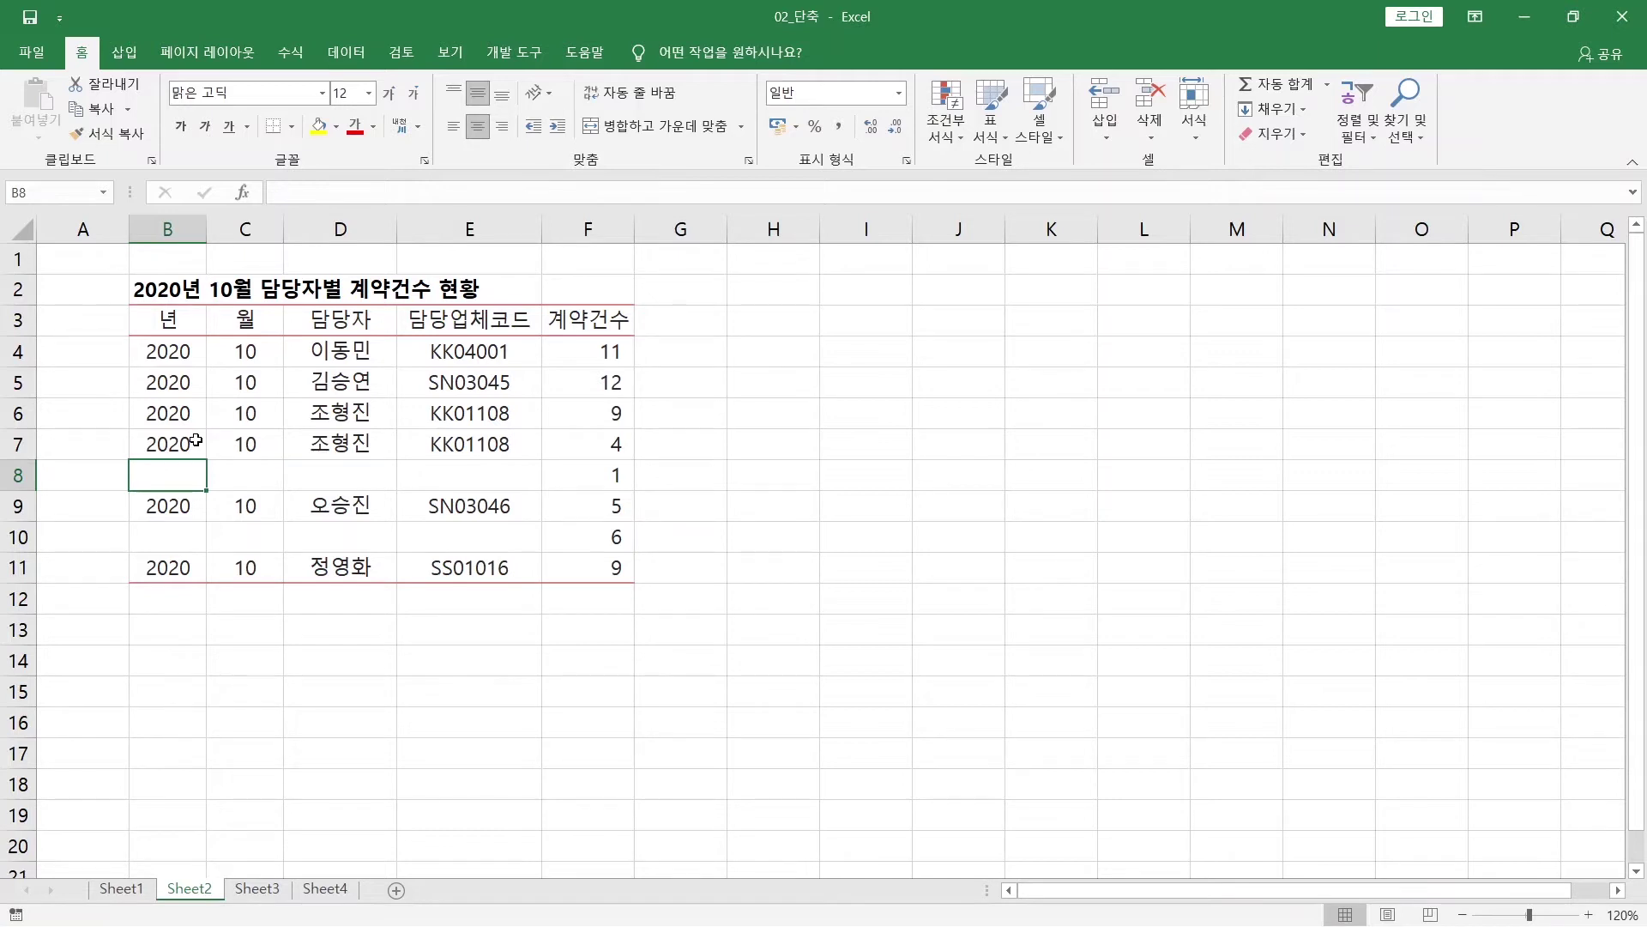
{"action": "key", "text": "shift+space"}
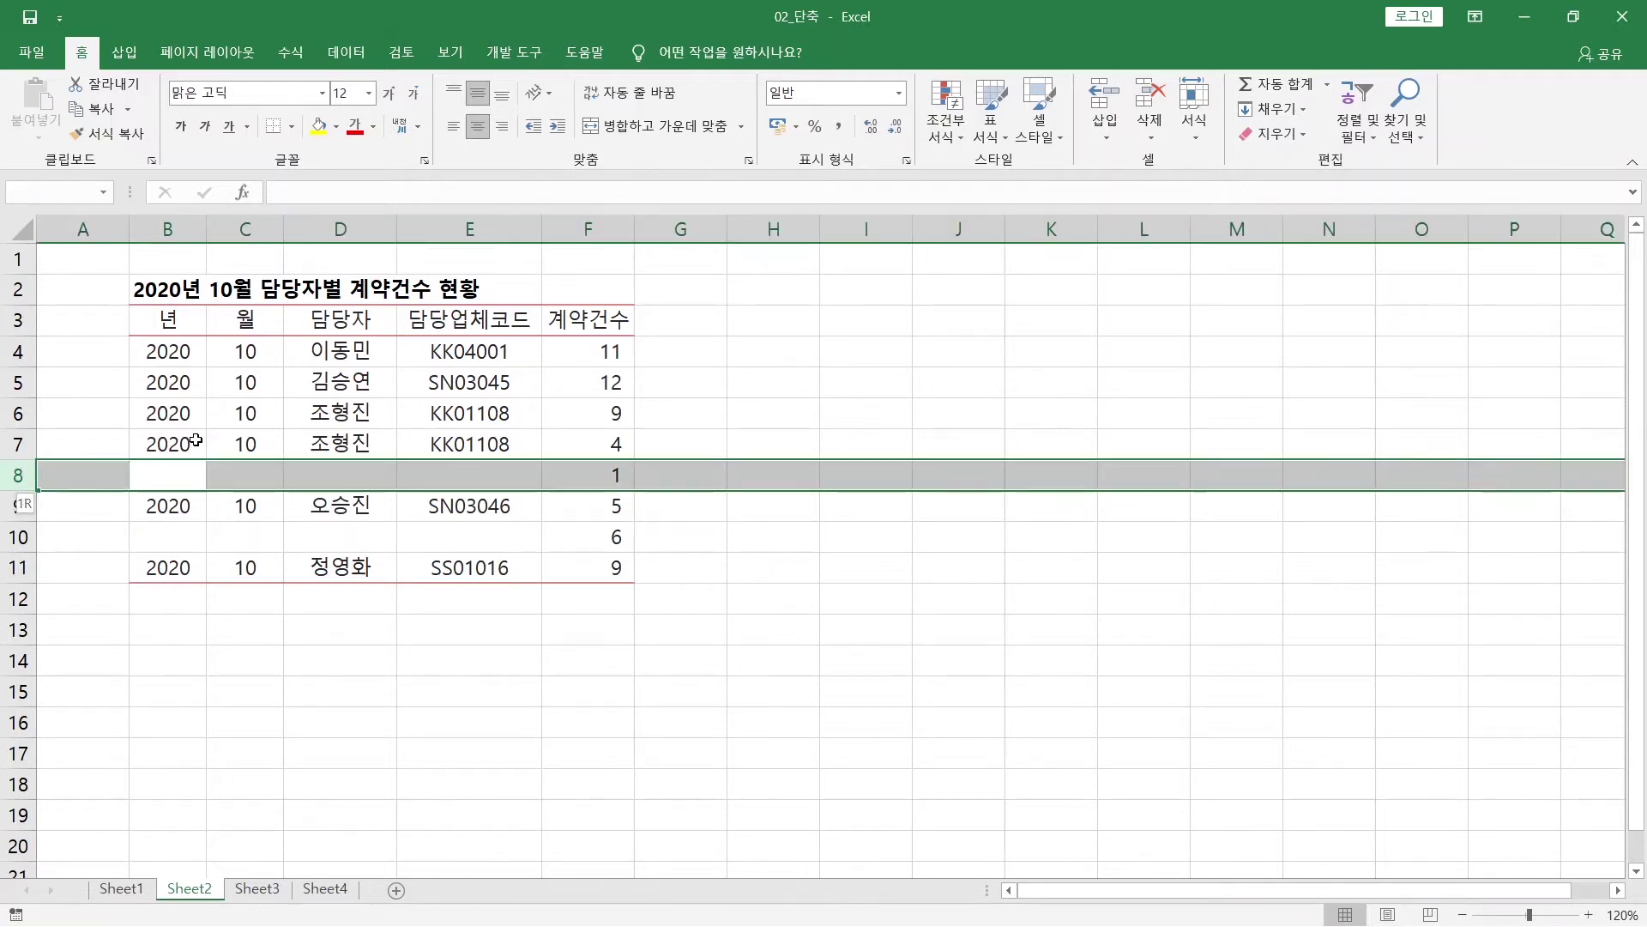
{"action": "key", "text": "shift+Down"}
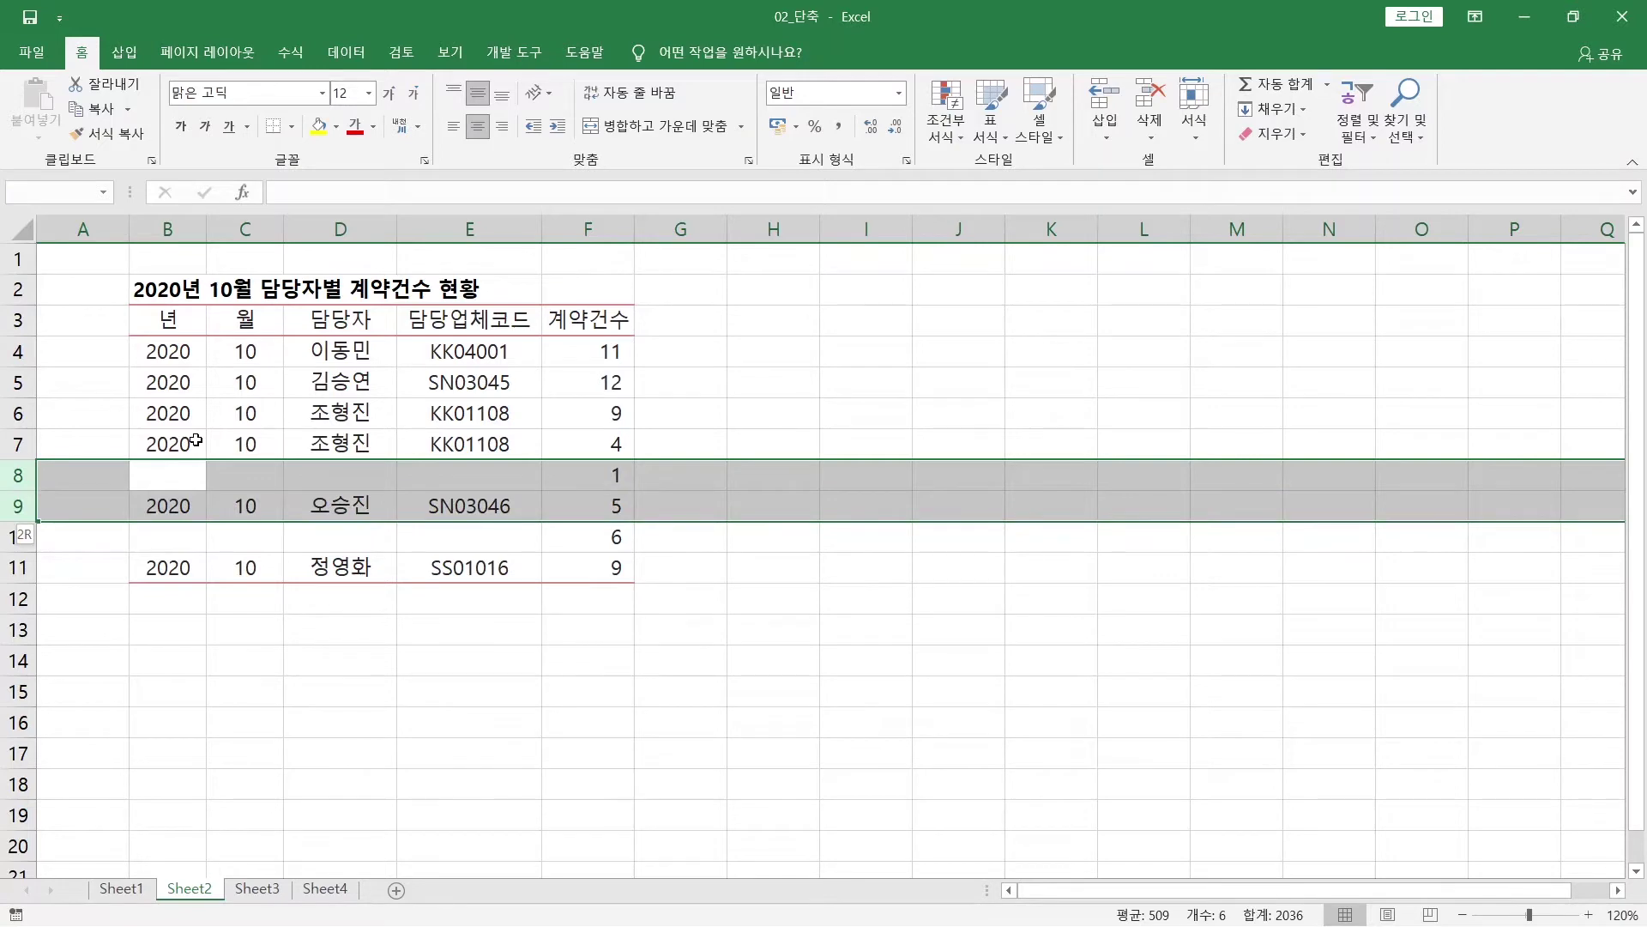
{"action": "key", "text": "shift+Down"}
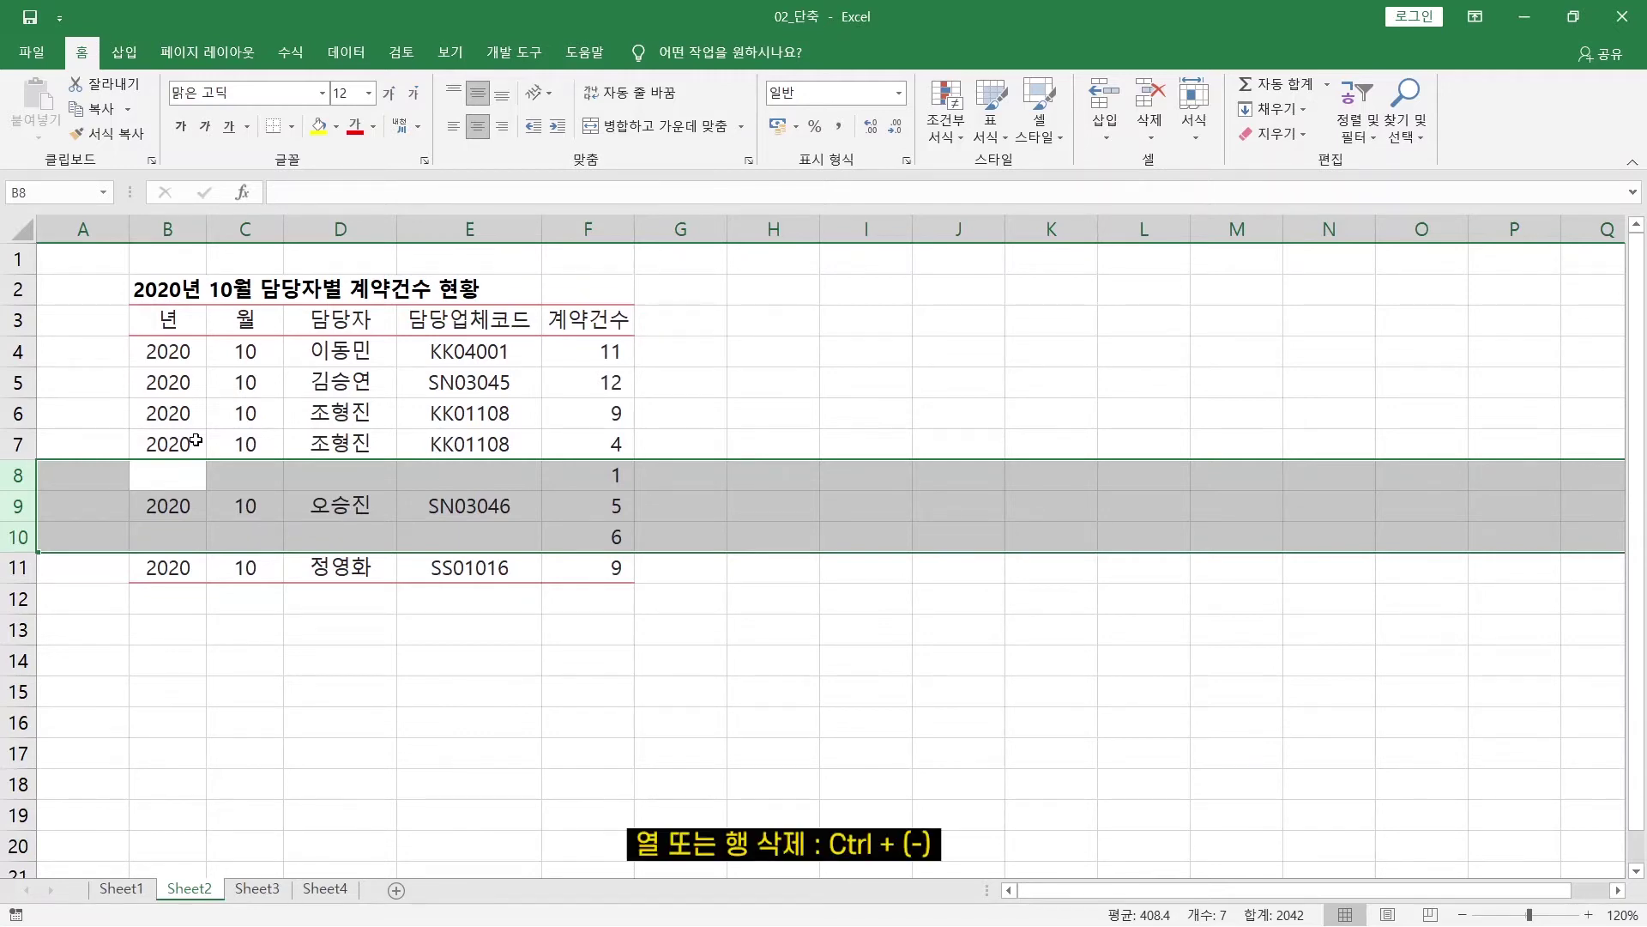
{"action": "key", "text": "ctrl+minus"}
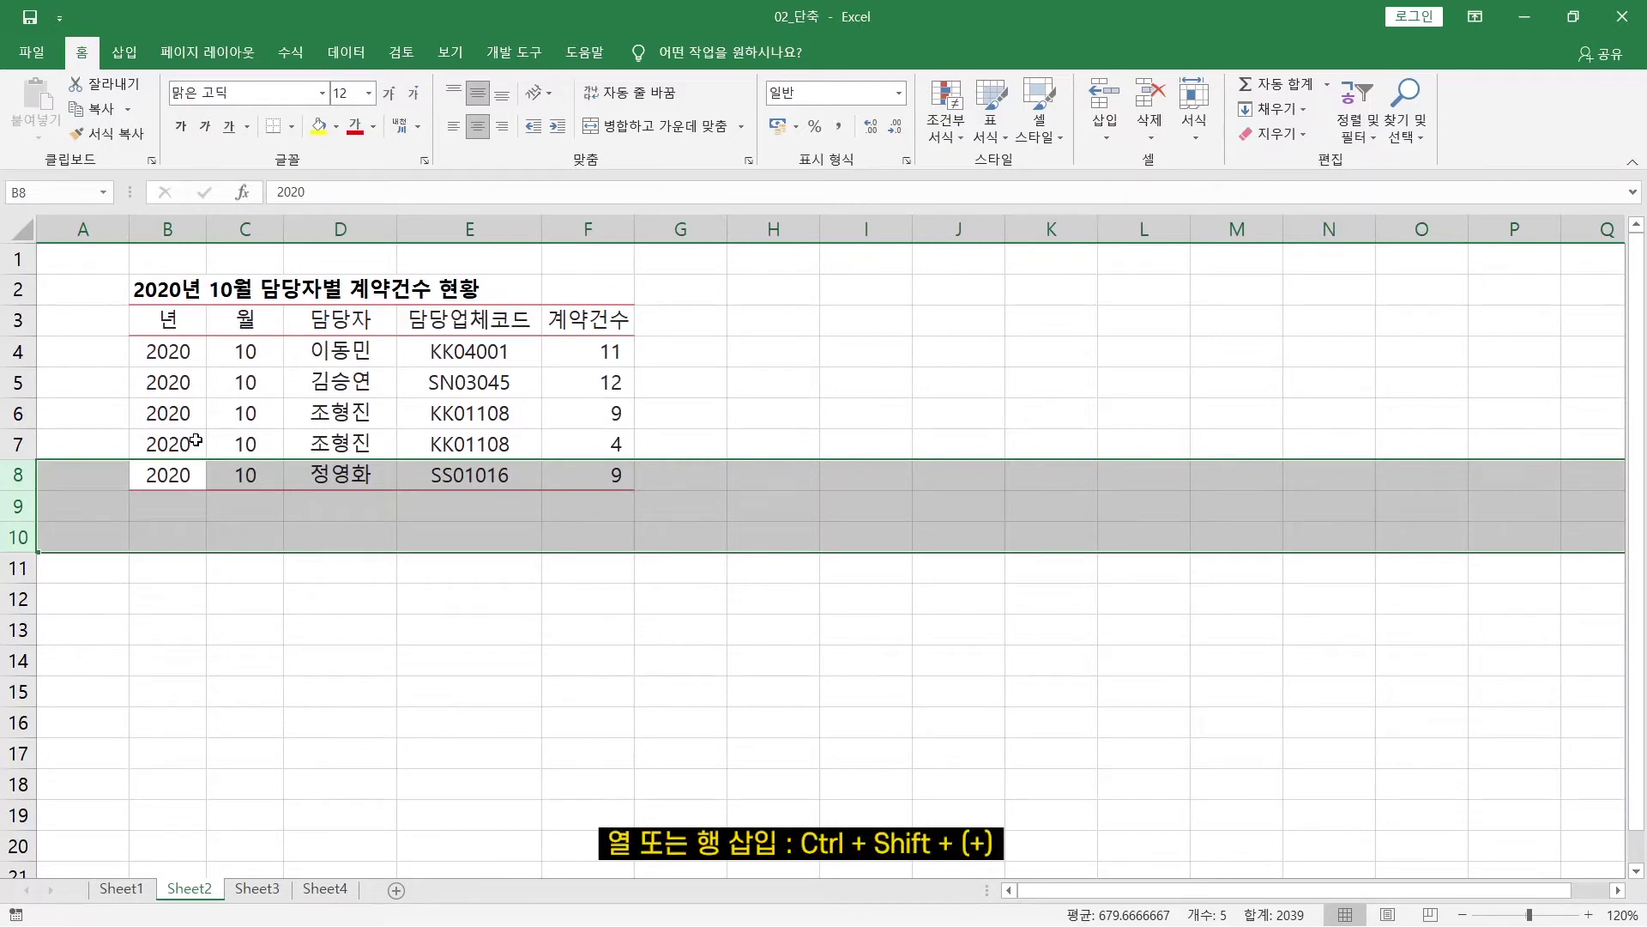
{"action": "key", "text": "ctrl+shift+plus"}
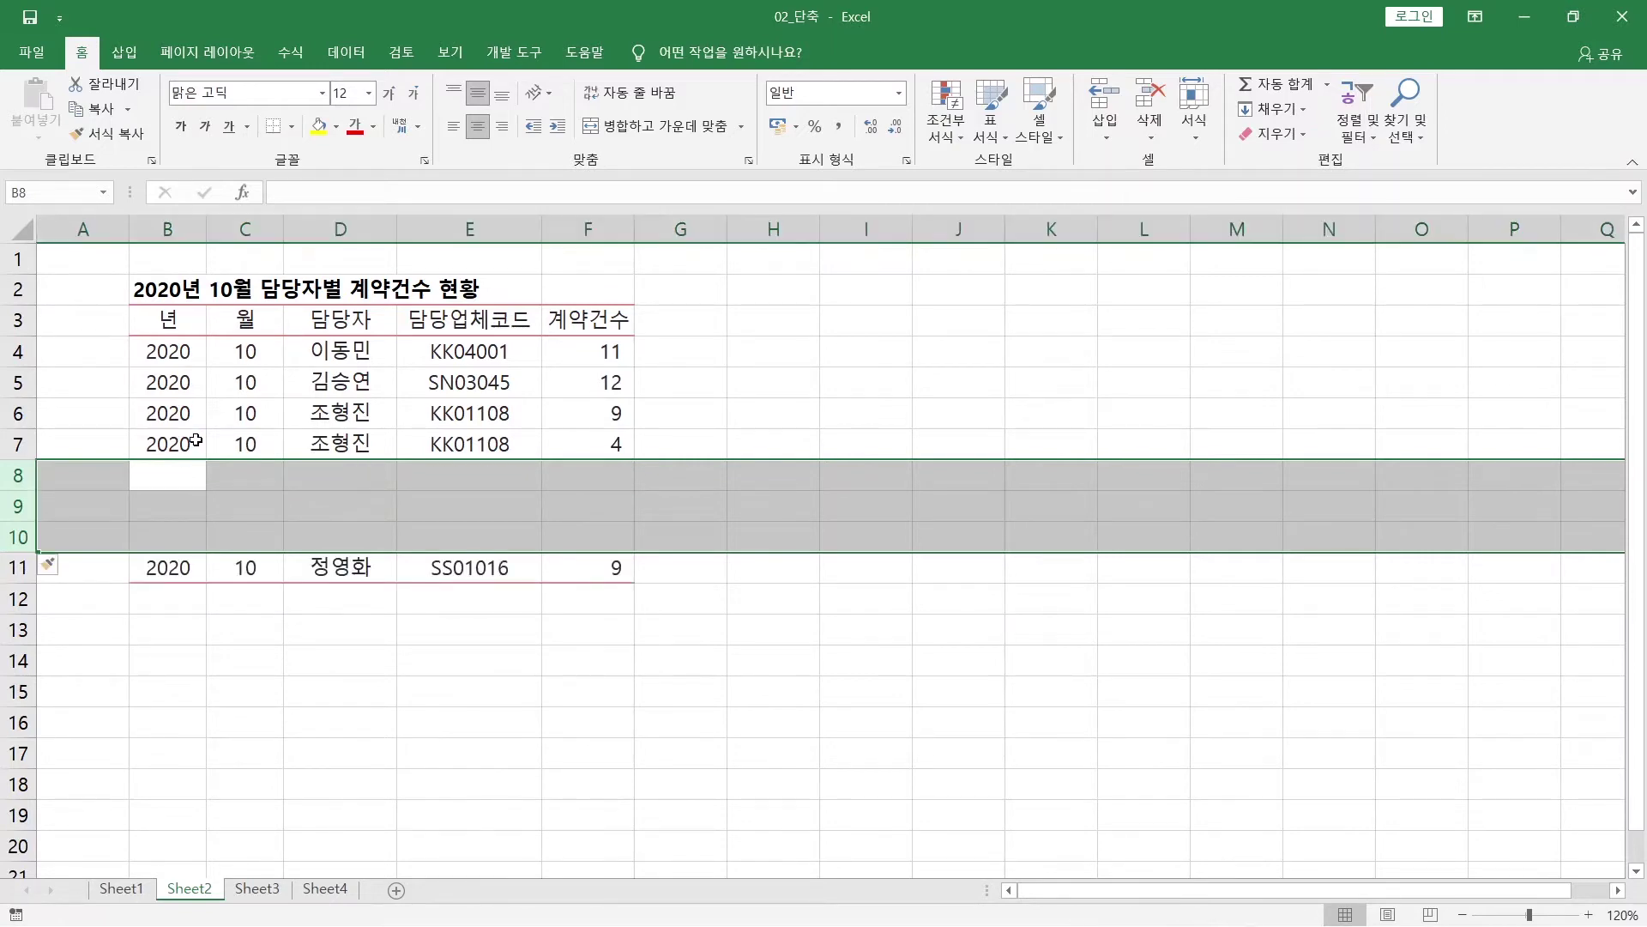
Step: Delete the three blank rows 8 to 10 so the last table row moves up
{"action": "key", "text": "ctrl+shift+plus"}
{"action": "key", "text": "ctrl+minus"}
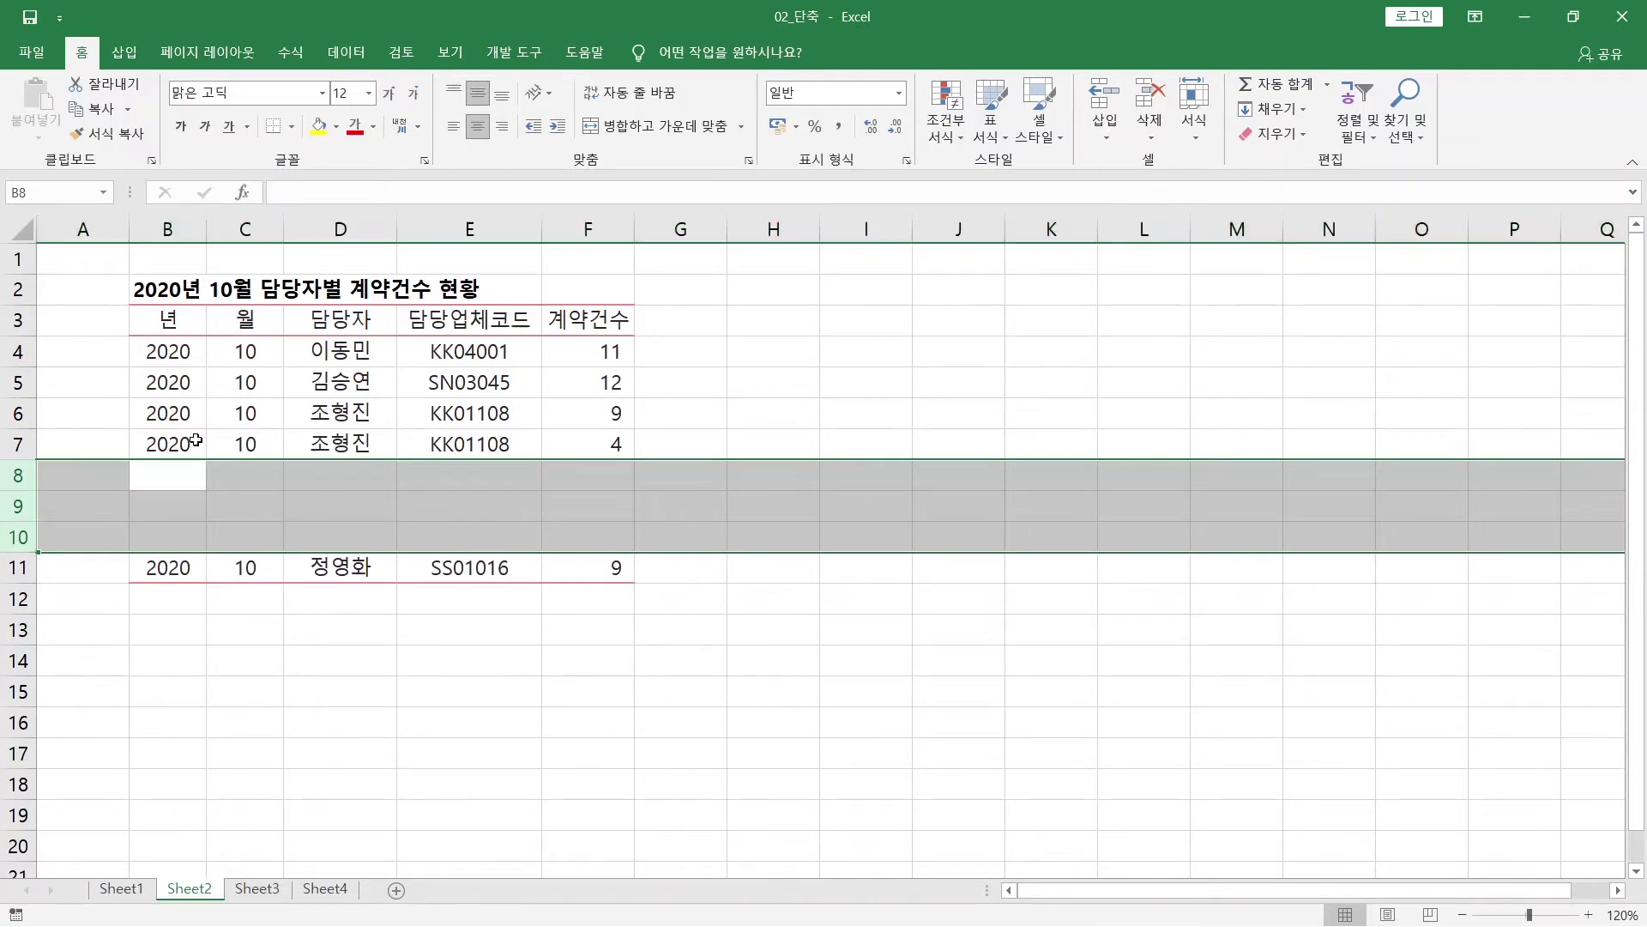
{"action": "key", "text": "ctrl+minus"}
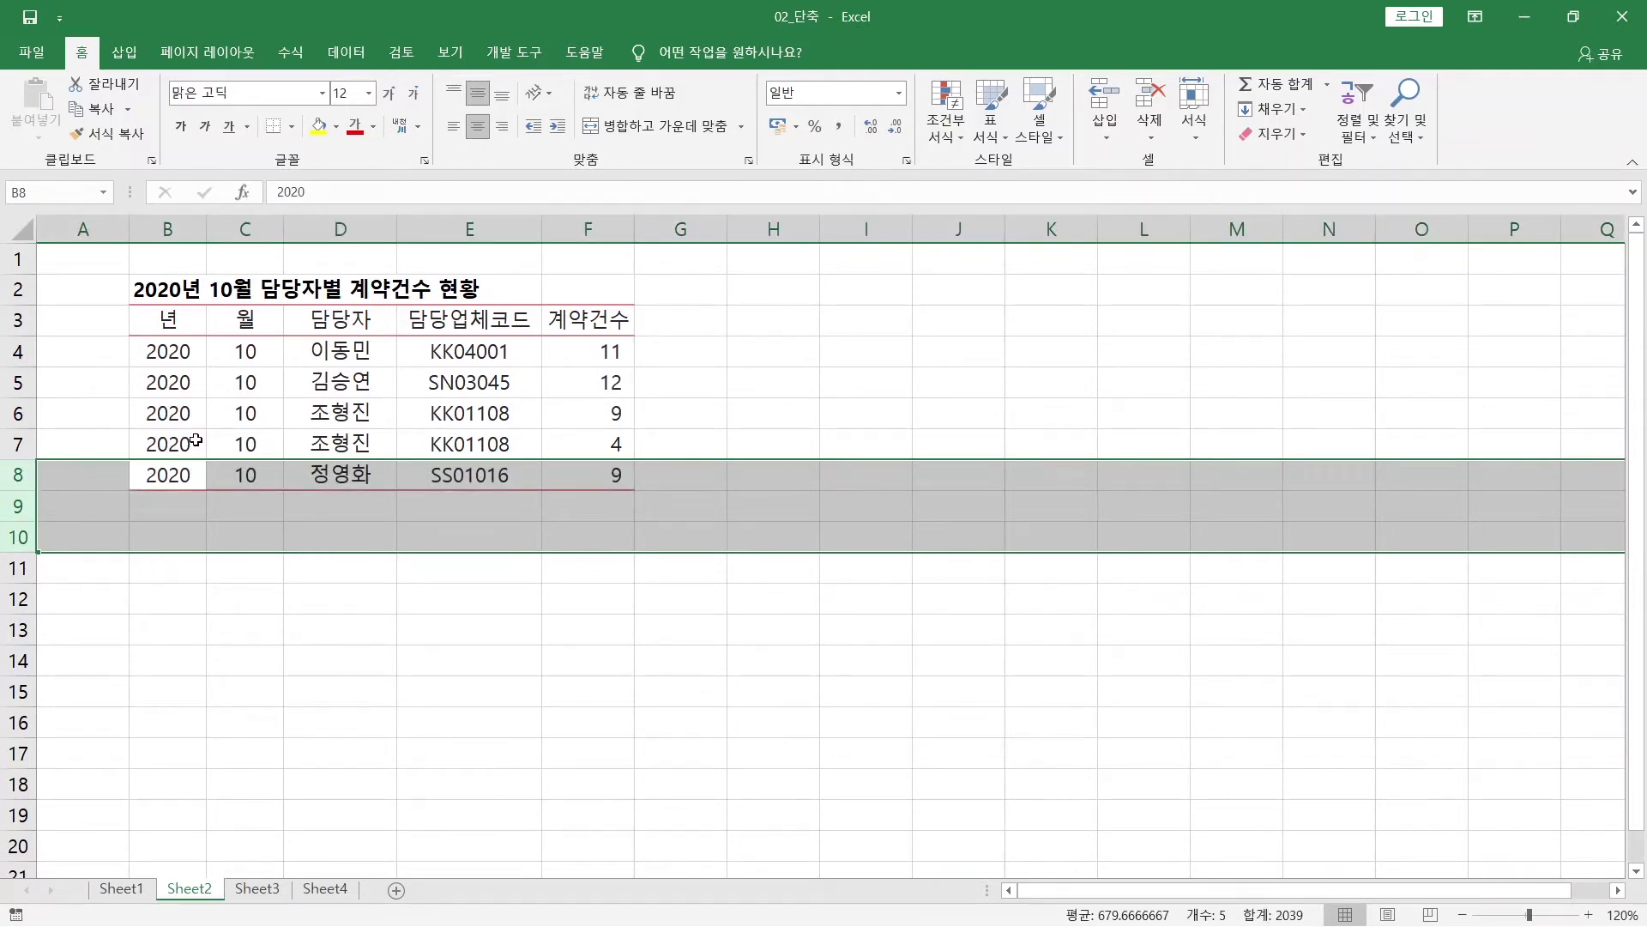
Step: Remove duplicate rows from the table, comparing only the 담당자 column and keeping the header option on
{"action": "left_click", "coordinate": [214, 375]}
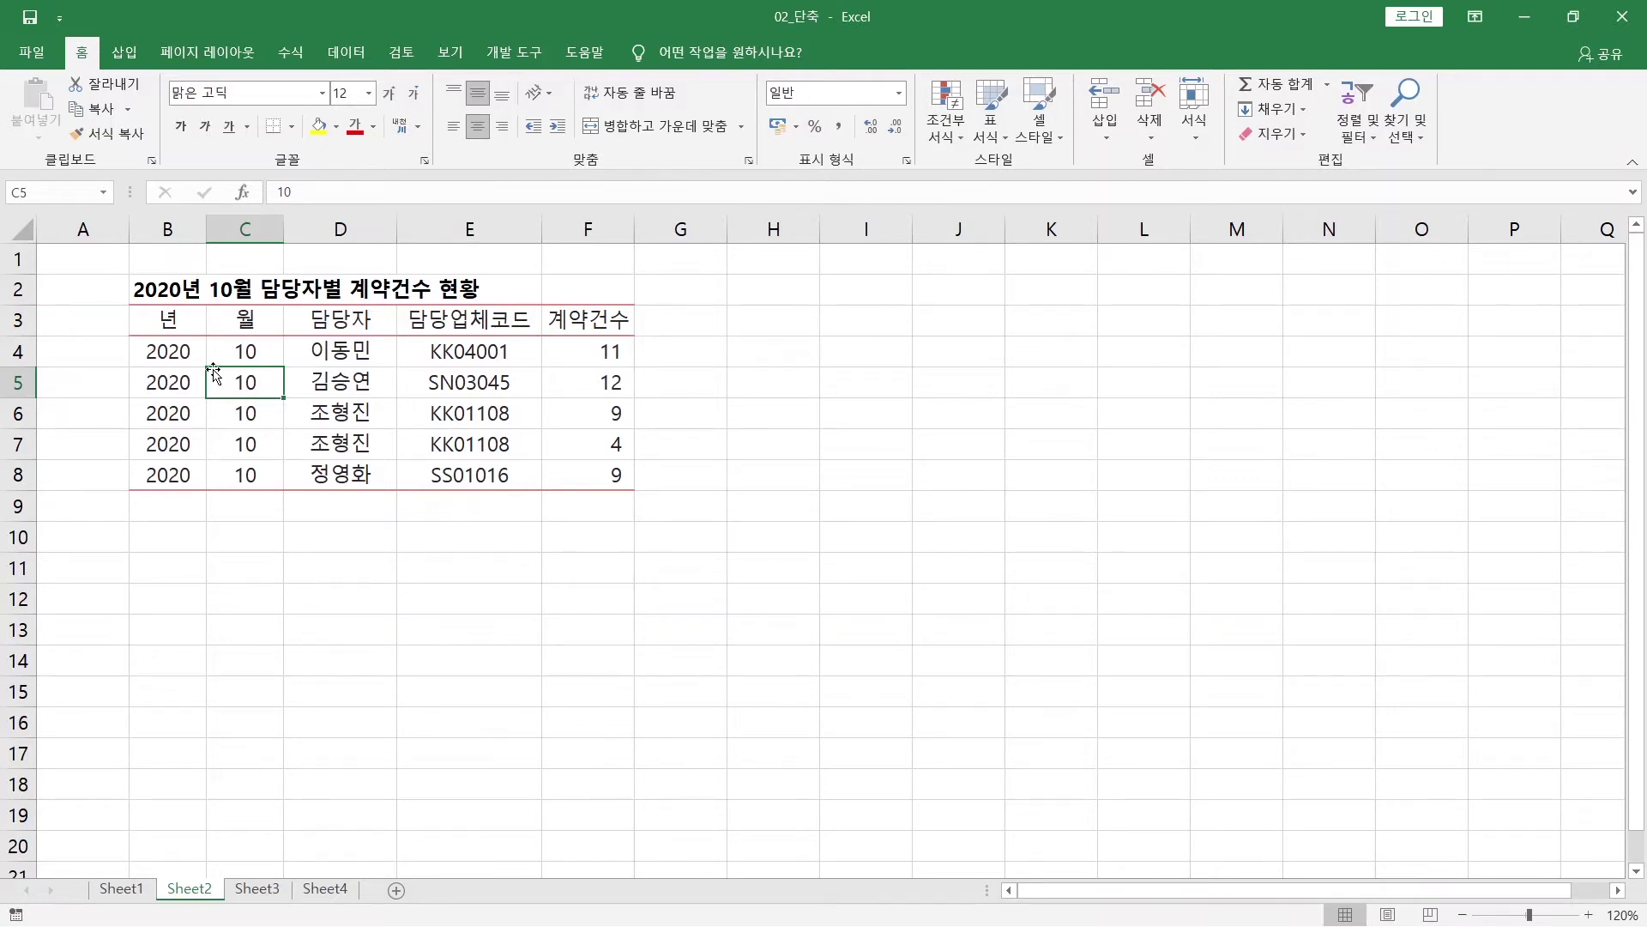
{"action": "key", "text": "alt+a"}
{"action": "key", "text": "m"}
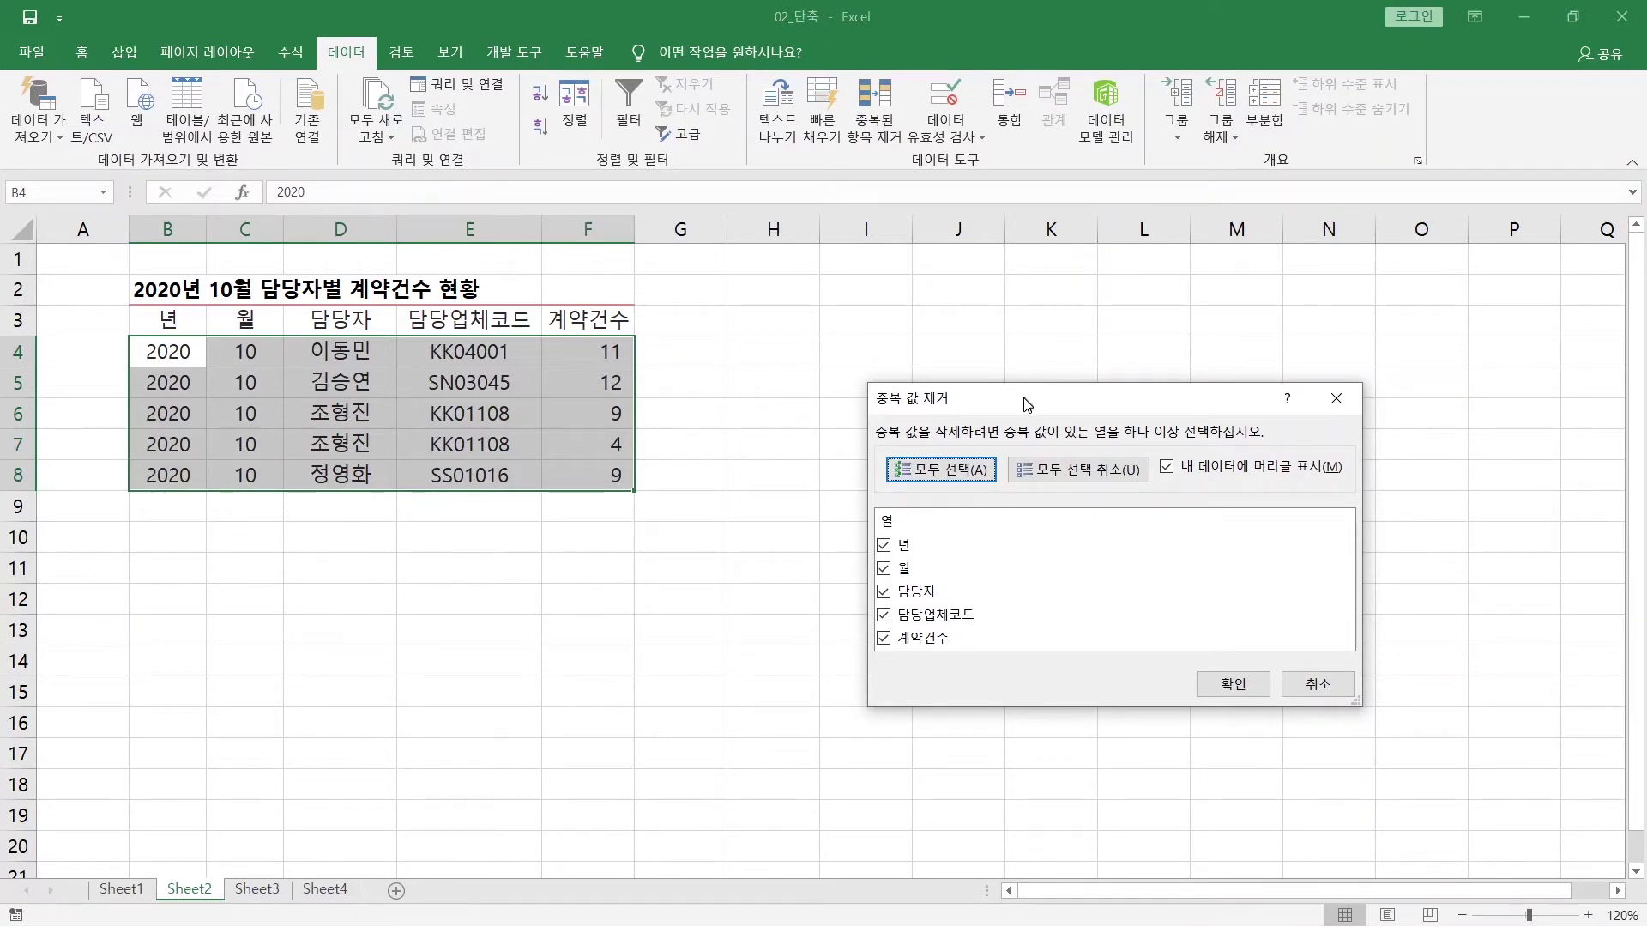
{"action": "left_click_drag", "start_coordinate": [1026, 399], "coordinate": [847, 401]}
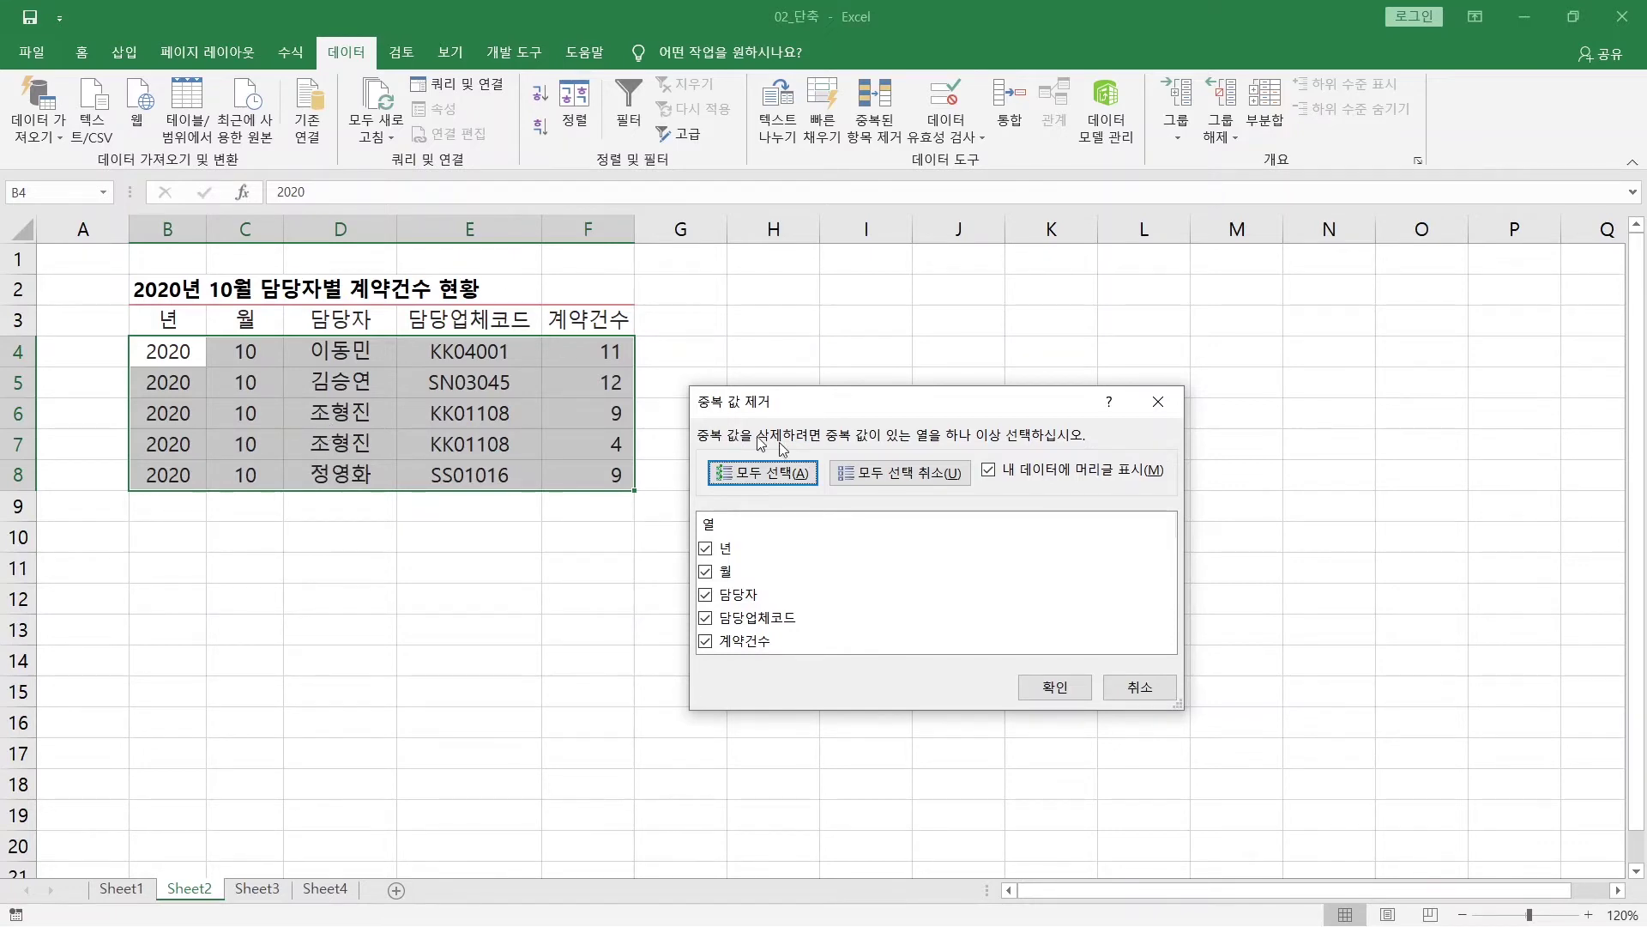
{"action": "left_click", "coordinate": [899, 472]}
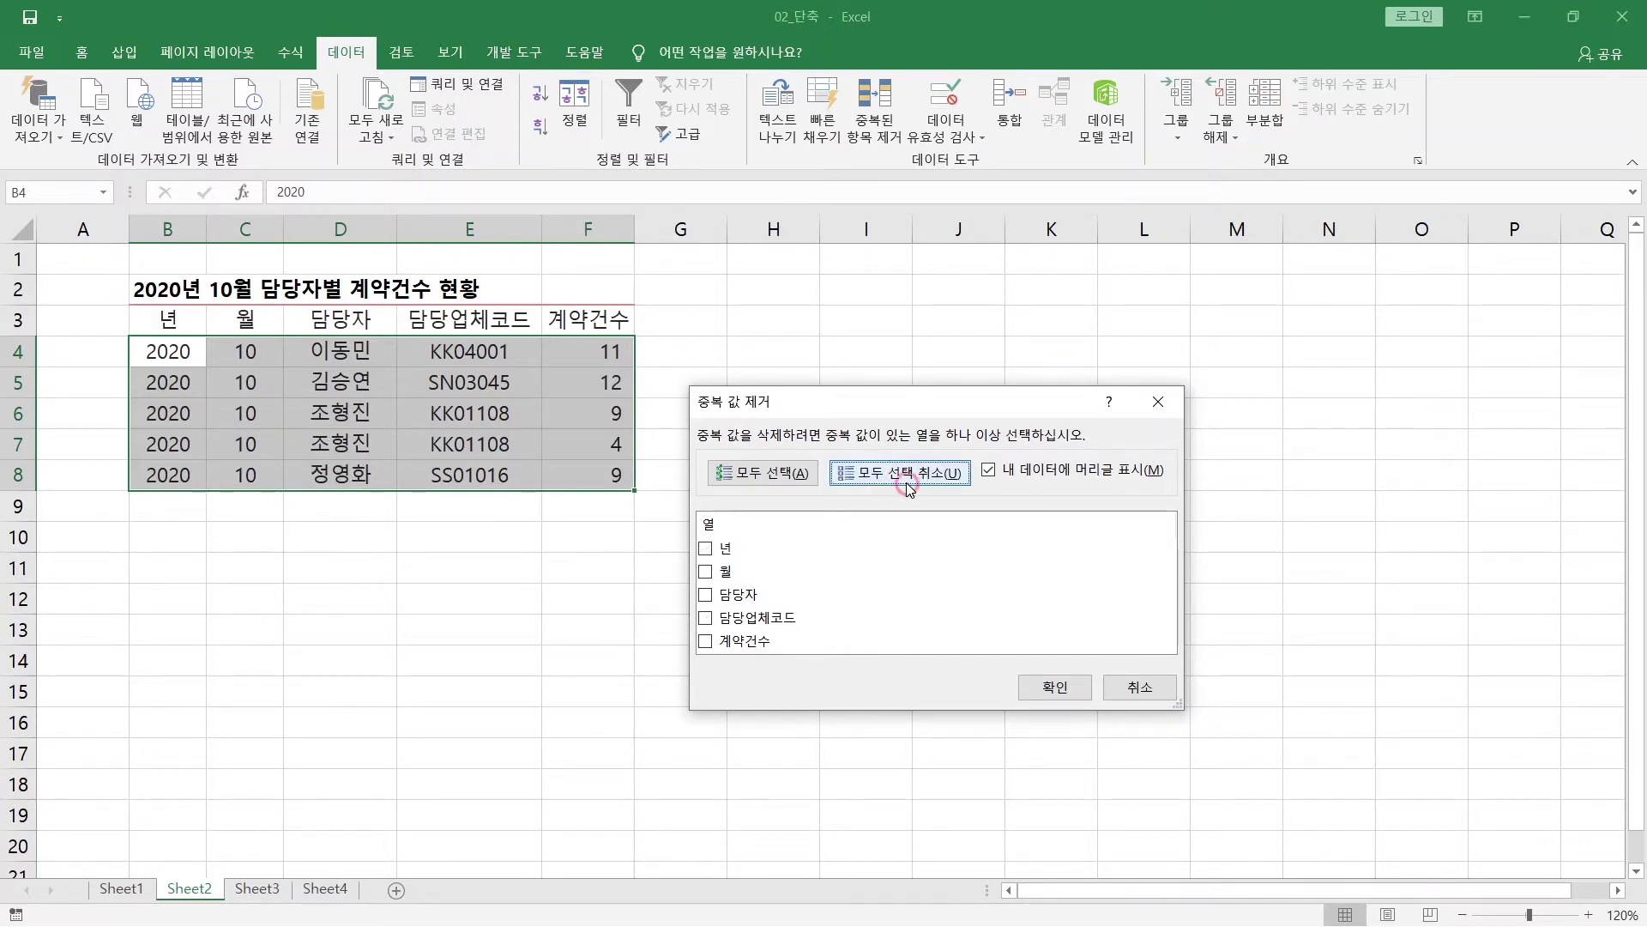
{"action": "left_click", "coordinate": [705, 595]}
{"action": "left_click", "coordinate": [1050, 687]}
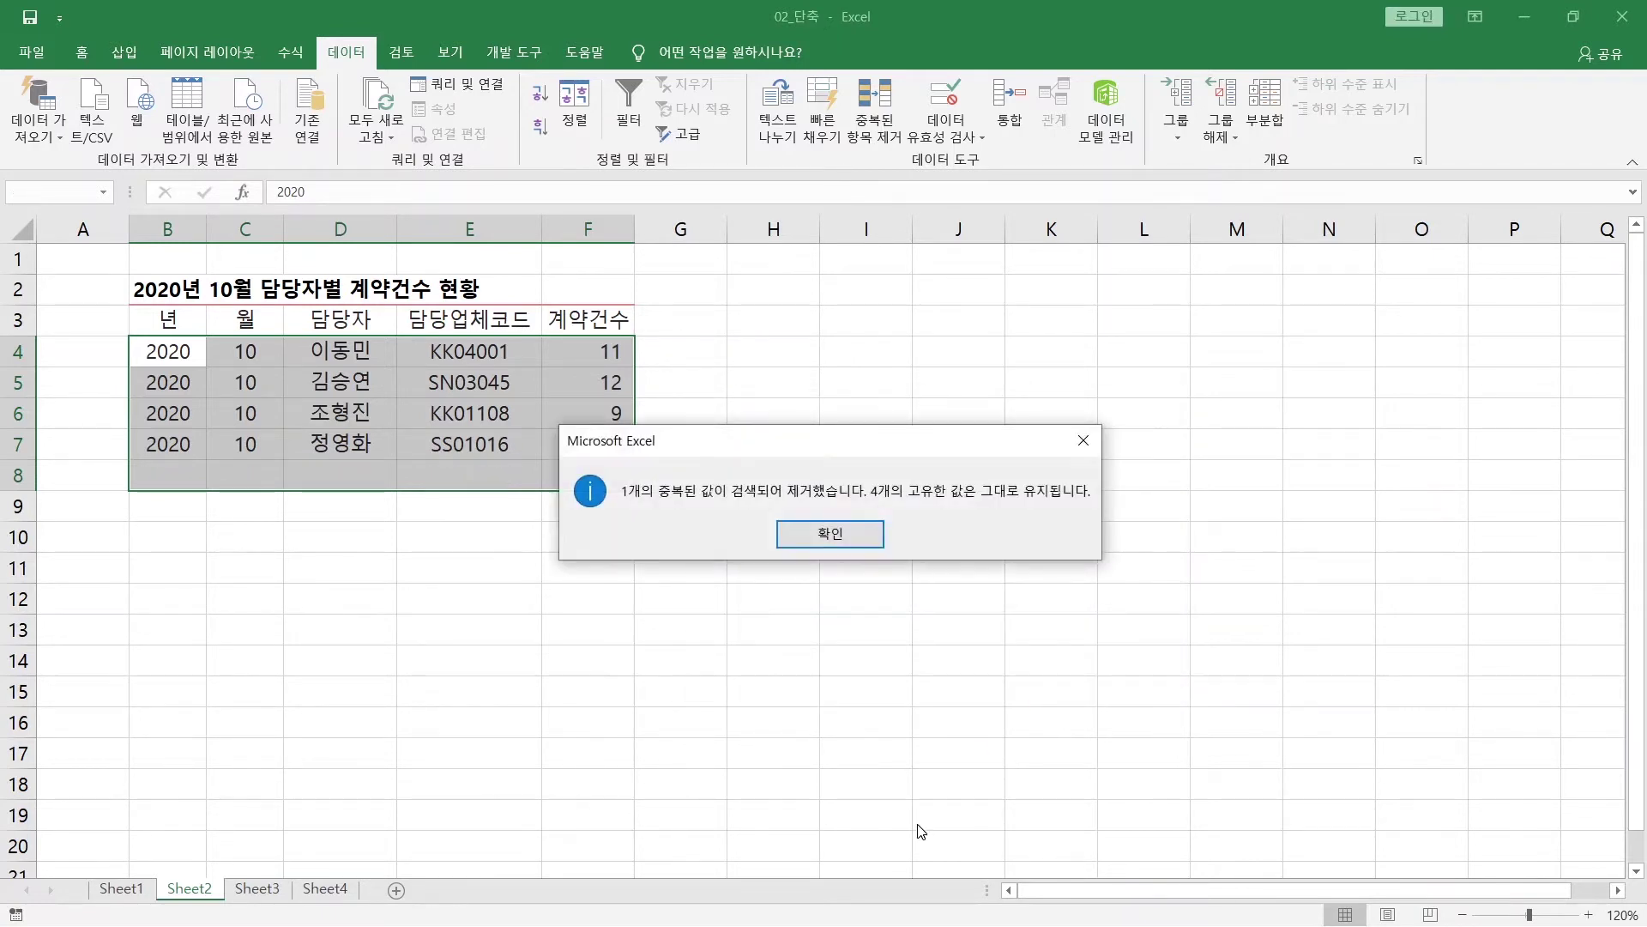
{"action": "left_click", "coordinate": [810, 537]}
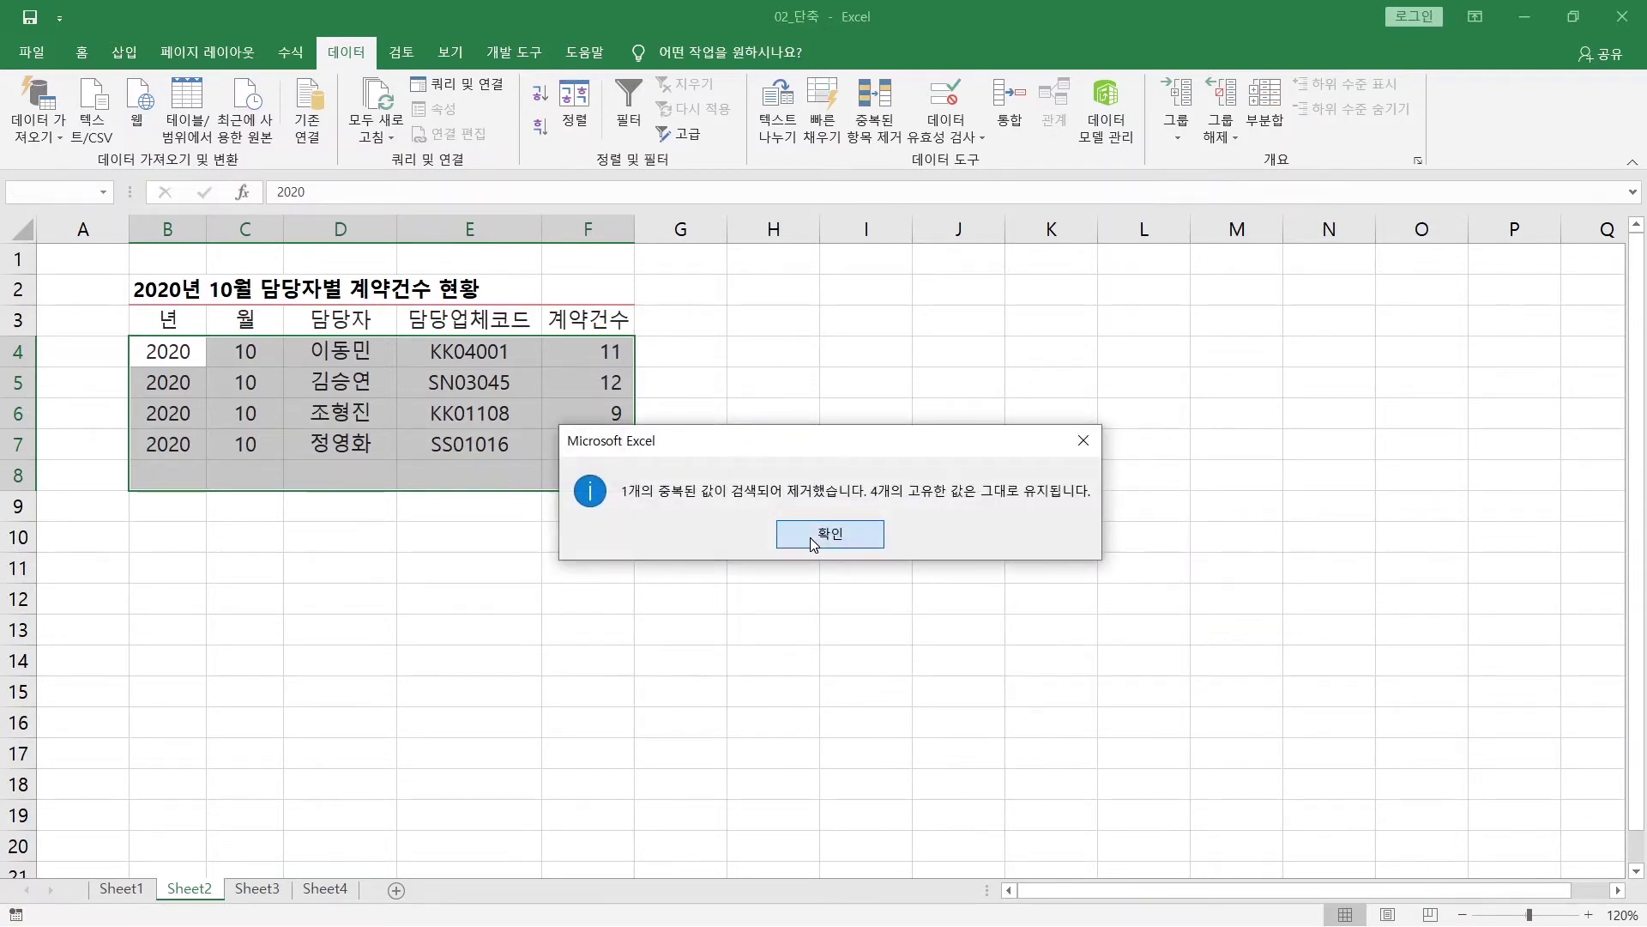
{"action": "left_click", "coordinate": [368, 433]}
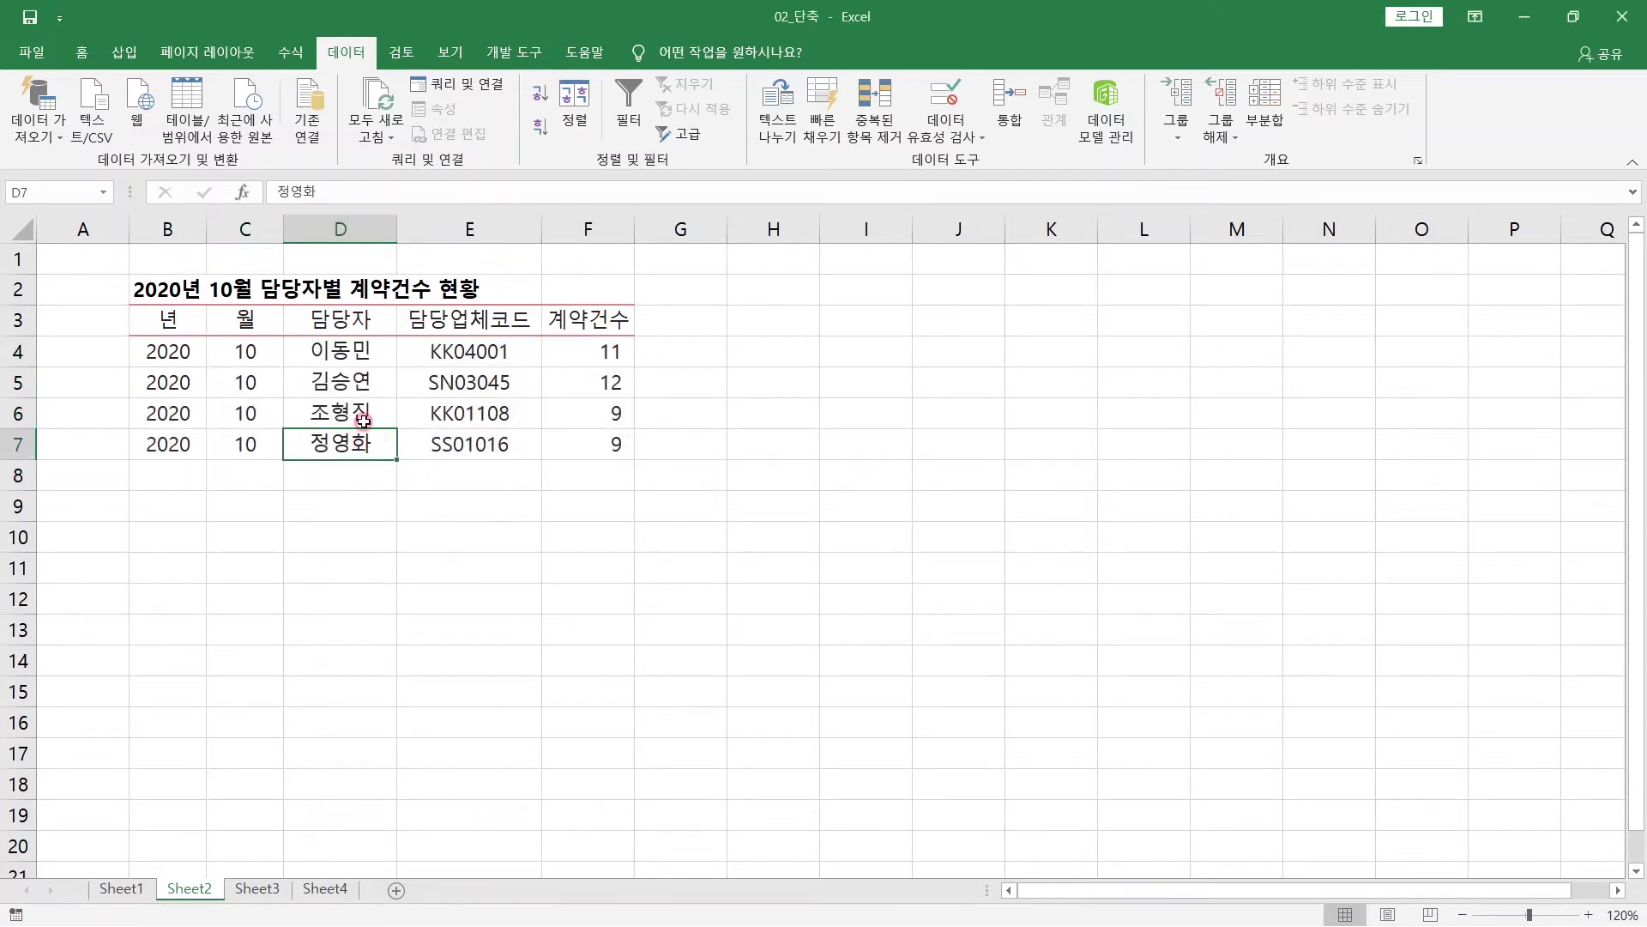
Step: Try to replace the manager's name in D5 with another manager's name using Find and Replace
{"action": "left_click", "coordinate": [362, 415]}
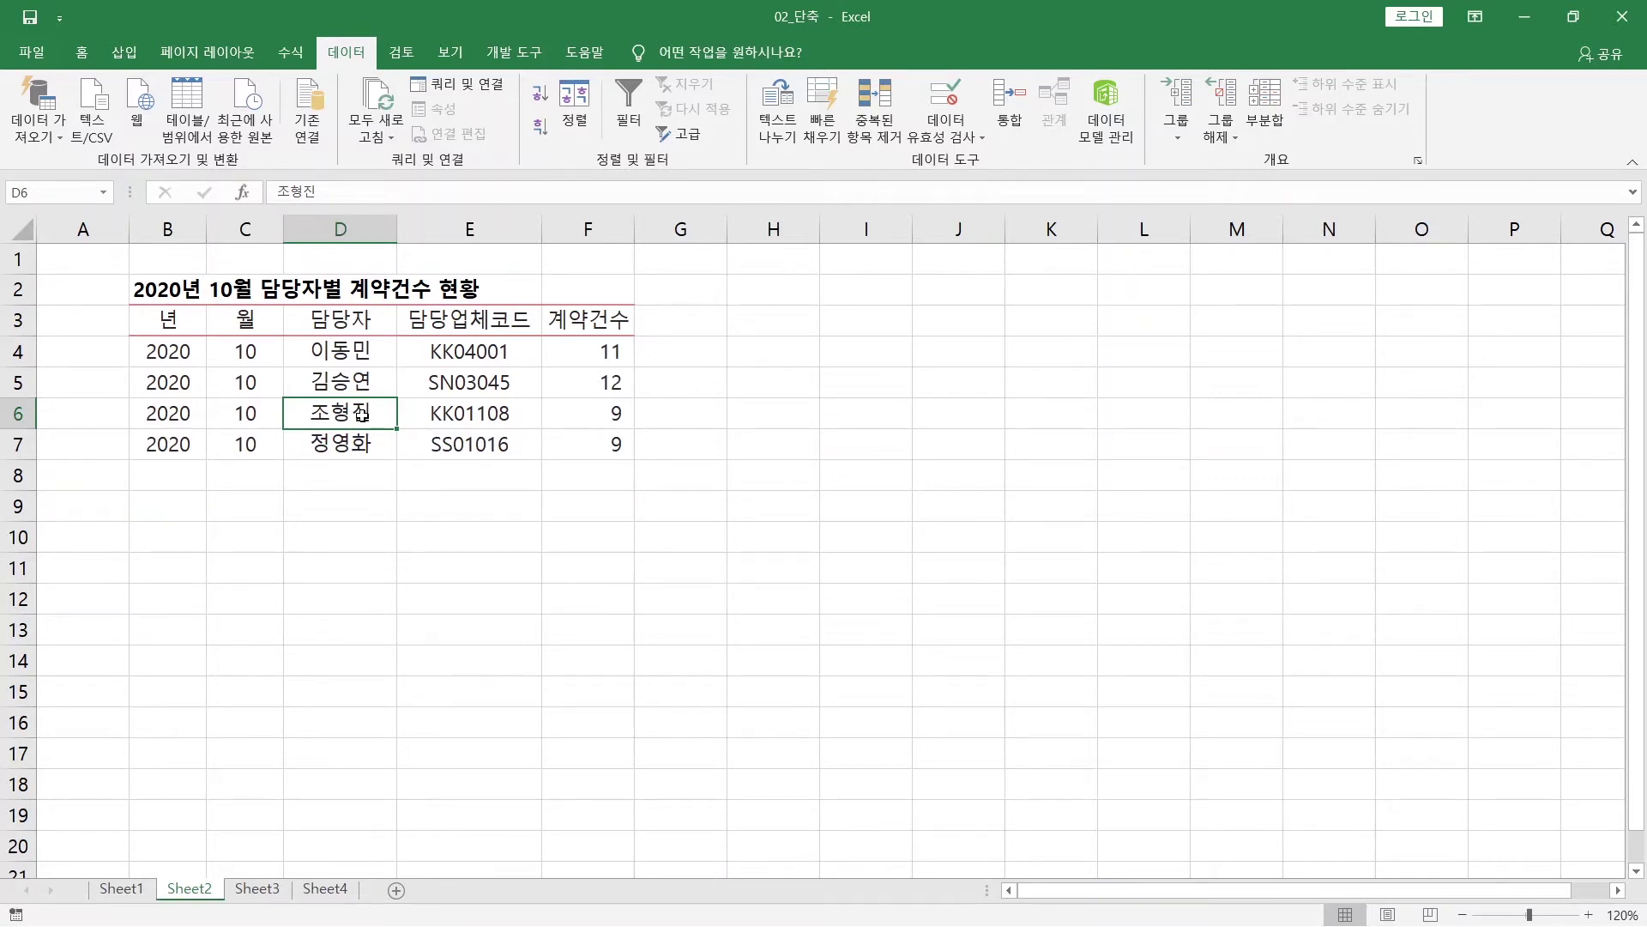
{"action": "key", "text": "ctrl+h"}
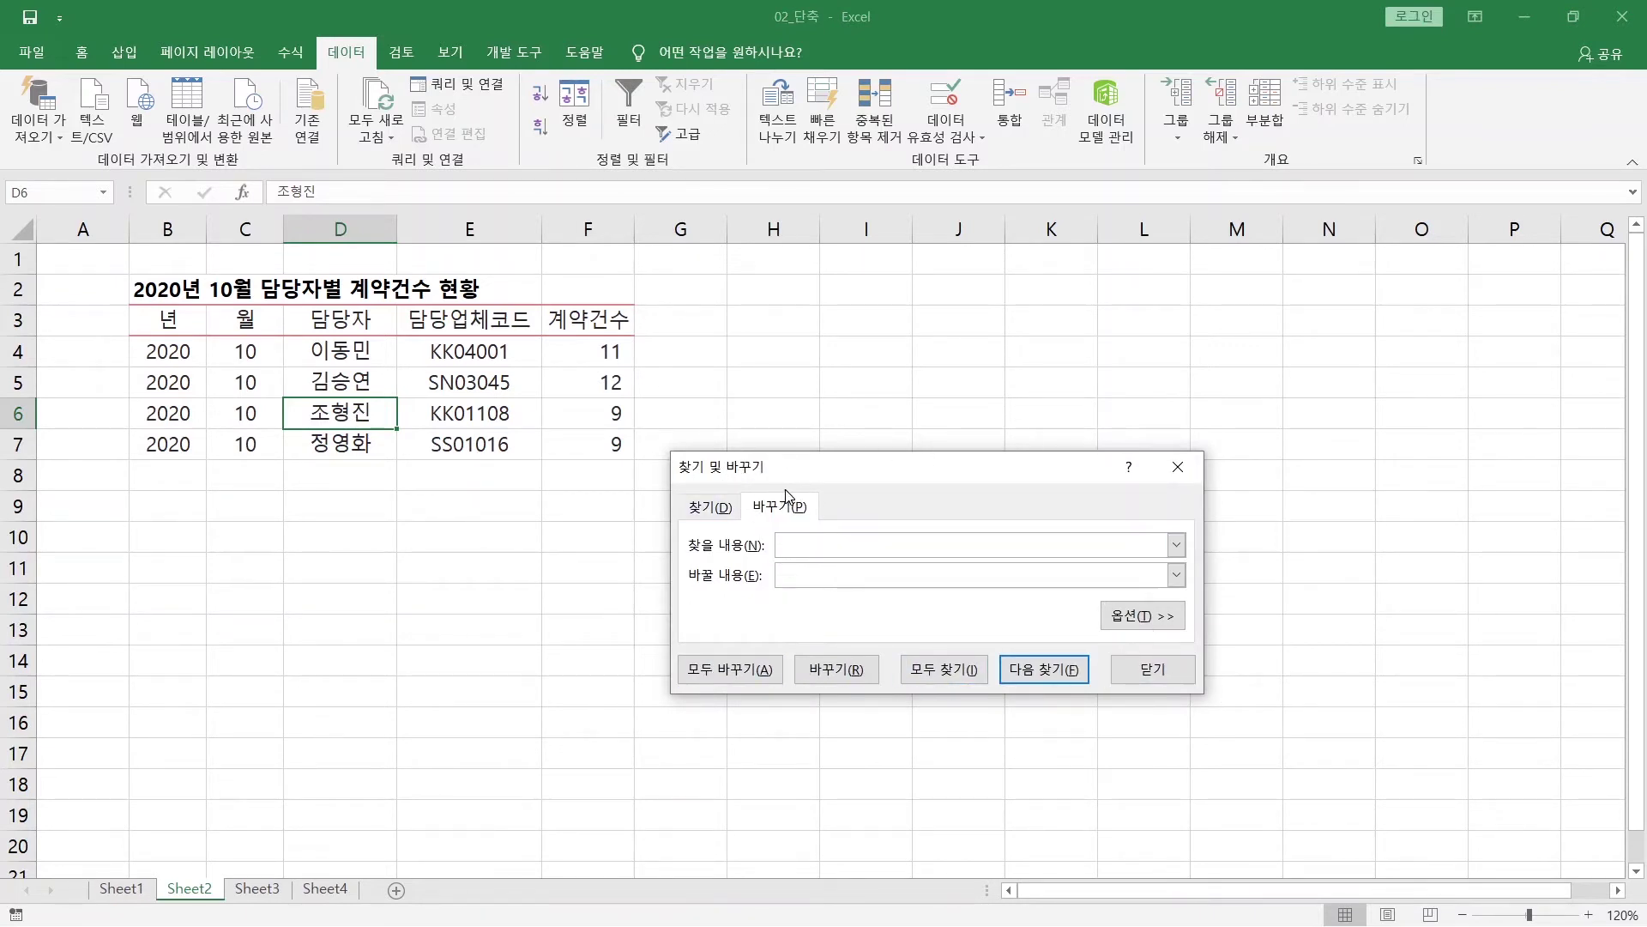
{"action": "left_click", "coordinate": [808, 551]}
{"action": "type", "text": "금ㅅ"}
{"action": "key", "text": "BackSpace"}
{"action": "key", "text": "BackSpace"}
{"action": "type", "text": "김승연"}
{"action": "key", "text": "Tab"}
{"action": "type", "text": "정민지"}
{"action": "left_click", "coordinate": [849, 669]}
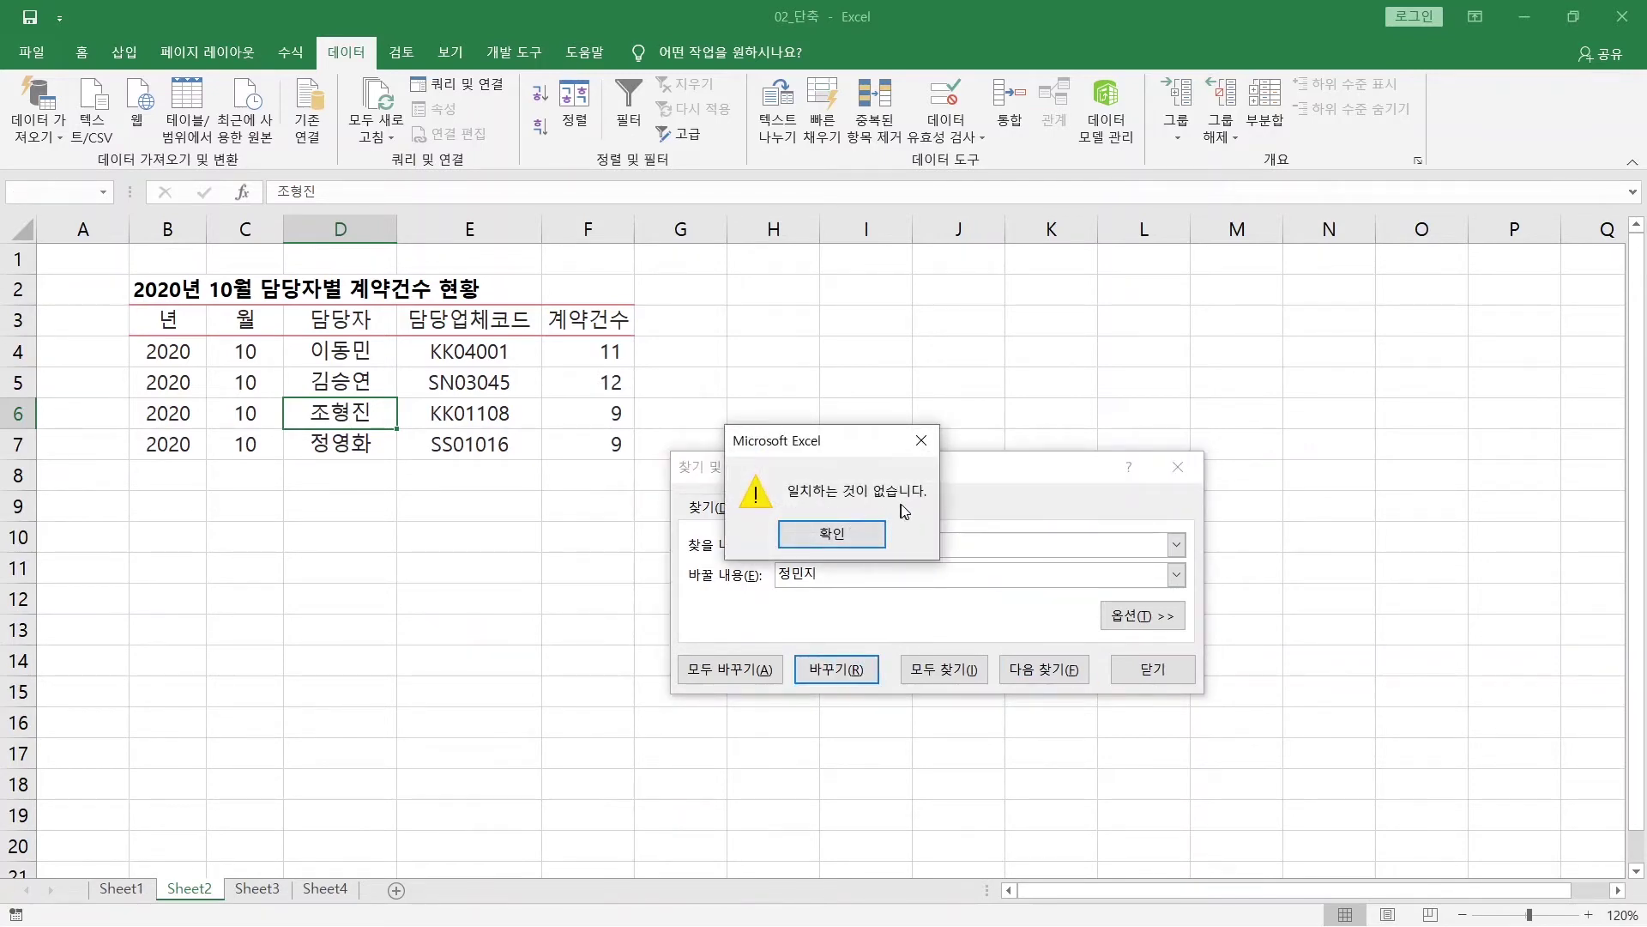
{"action": "left_click", "coordinate": [831, 533]}
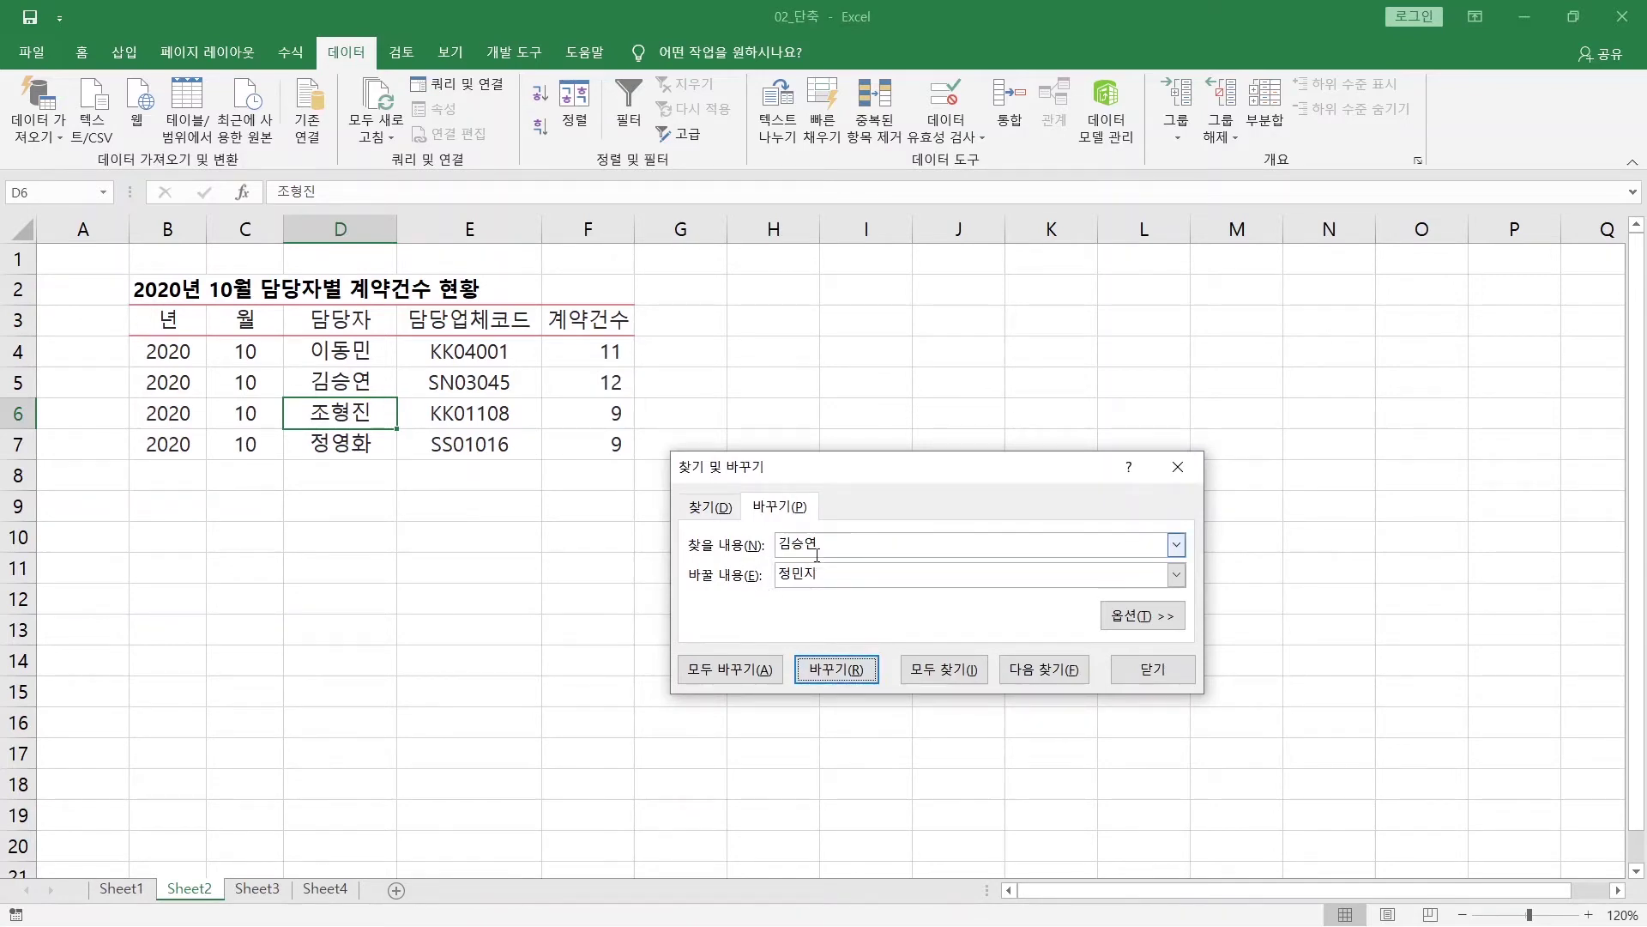
Step: Try the name replacement again with cell D5 selected, and close Find and Replace
{"action": "left_click", "coordinate": [329, 383]}
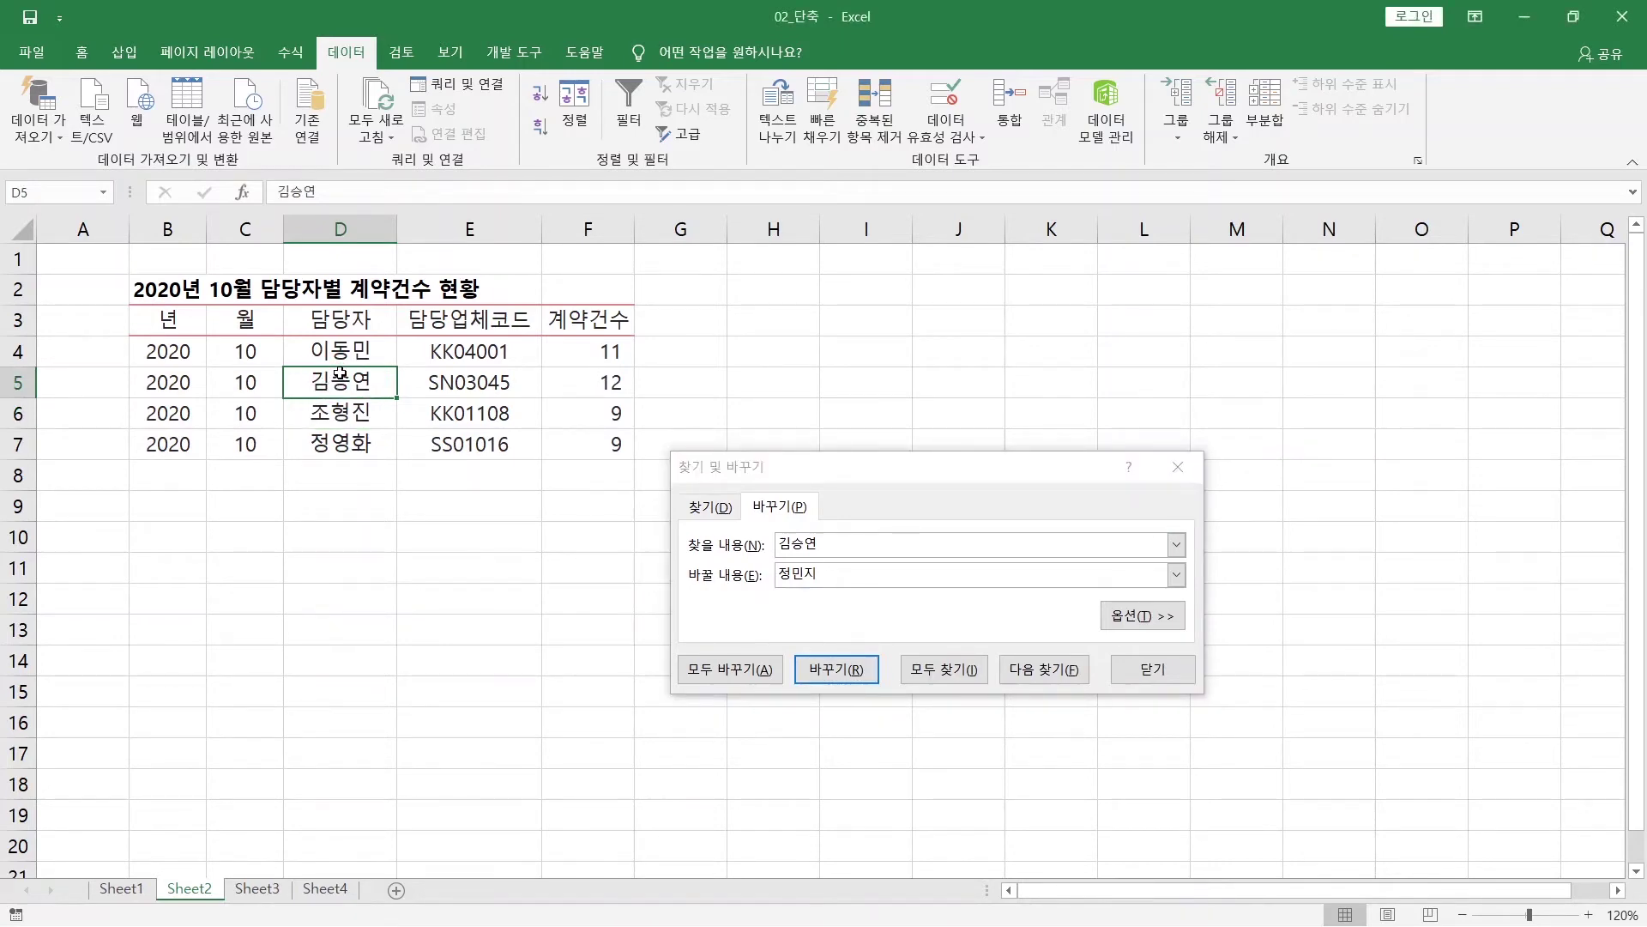
{"action": "left_click", "coordinate": [843, 671]}
{"action": "left_click", "coordinate": [1175, 471]}
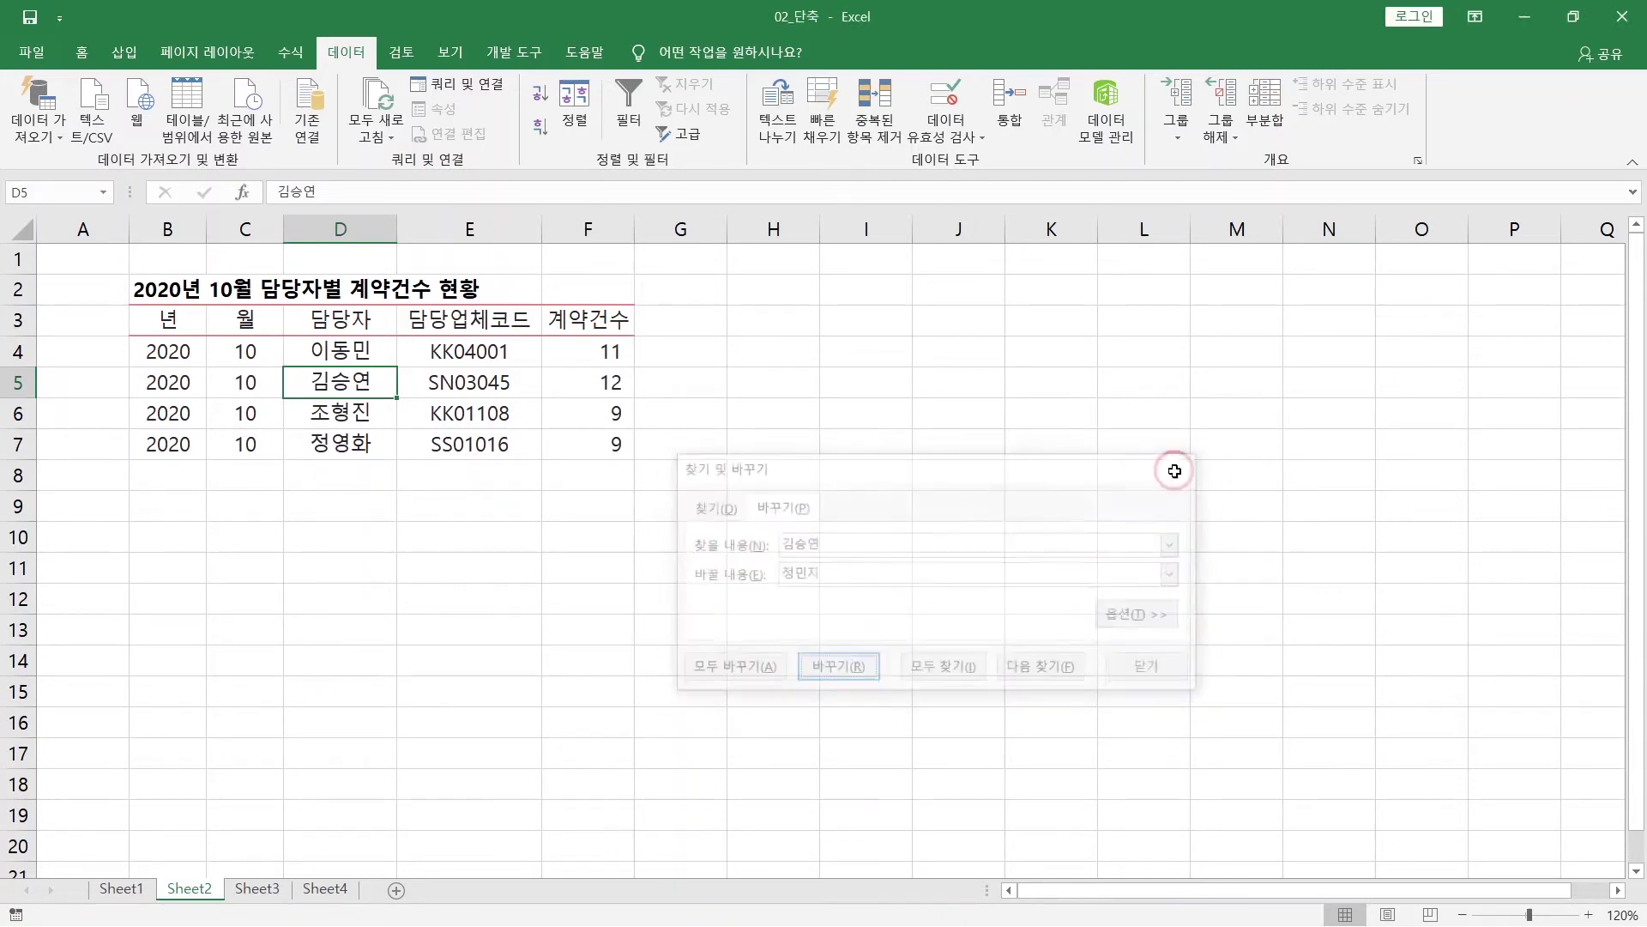
Step: Search the sheet for the name in D5, compare the Find and Replace options, and close the dialog
{"action": "key", "text": "ctrl+f"}
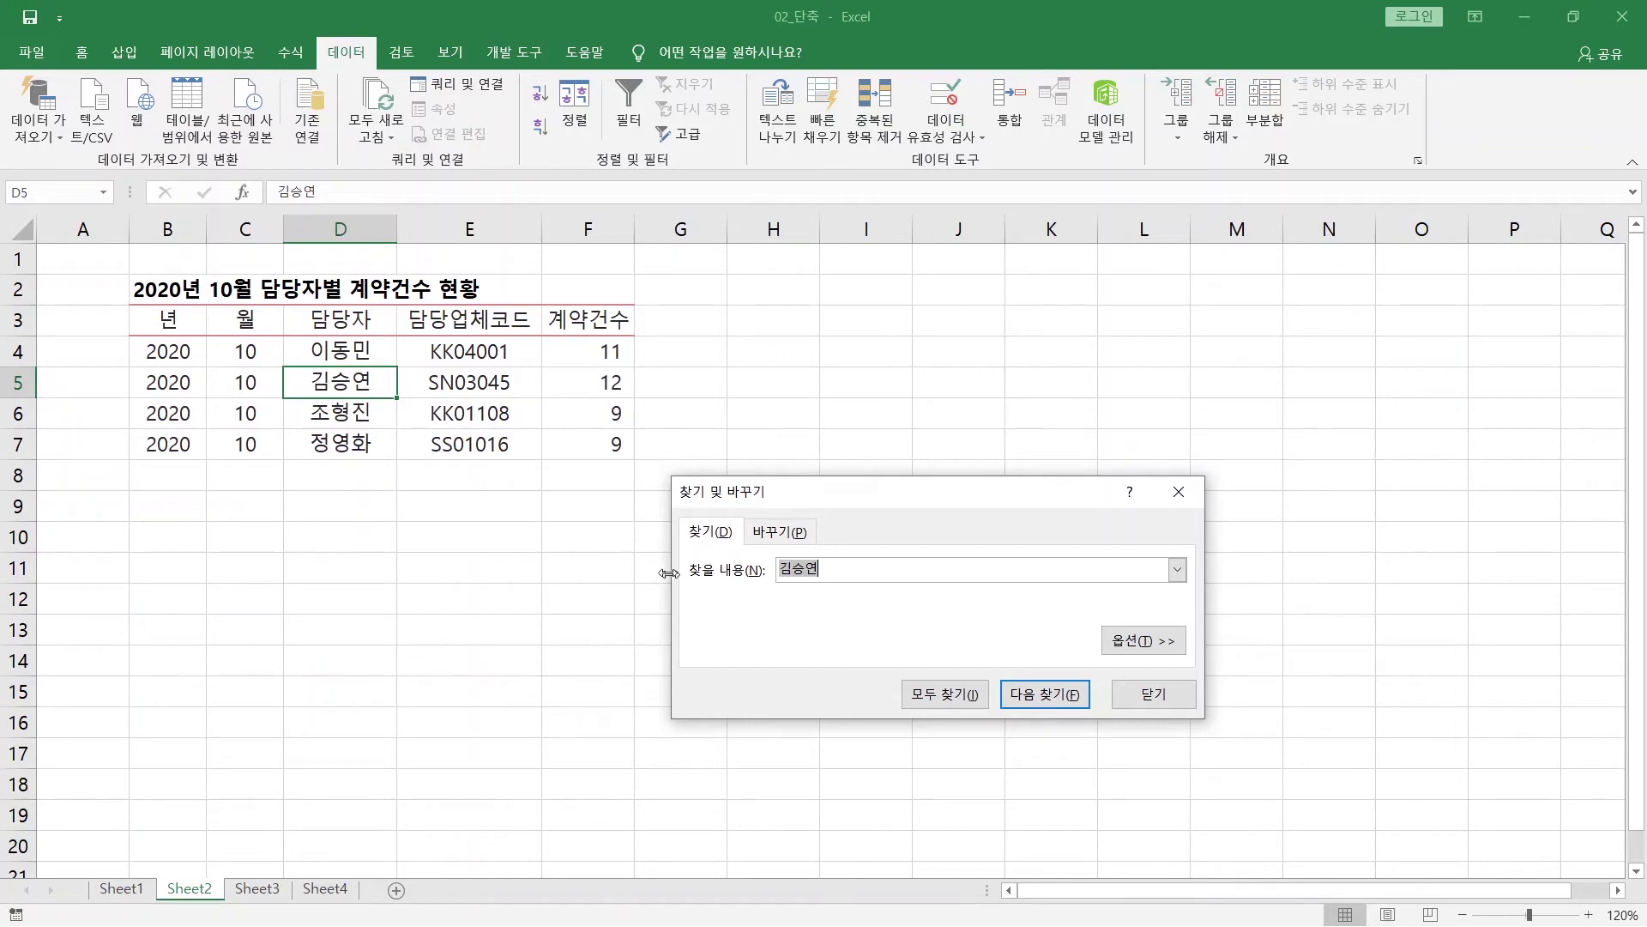
{"action": "type", "text": "김승연"}
{"action": "key", "text": "Return"}
{"action": "key", "text": "alt+r"}
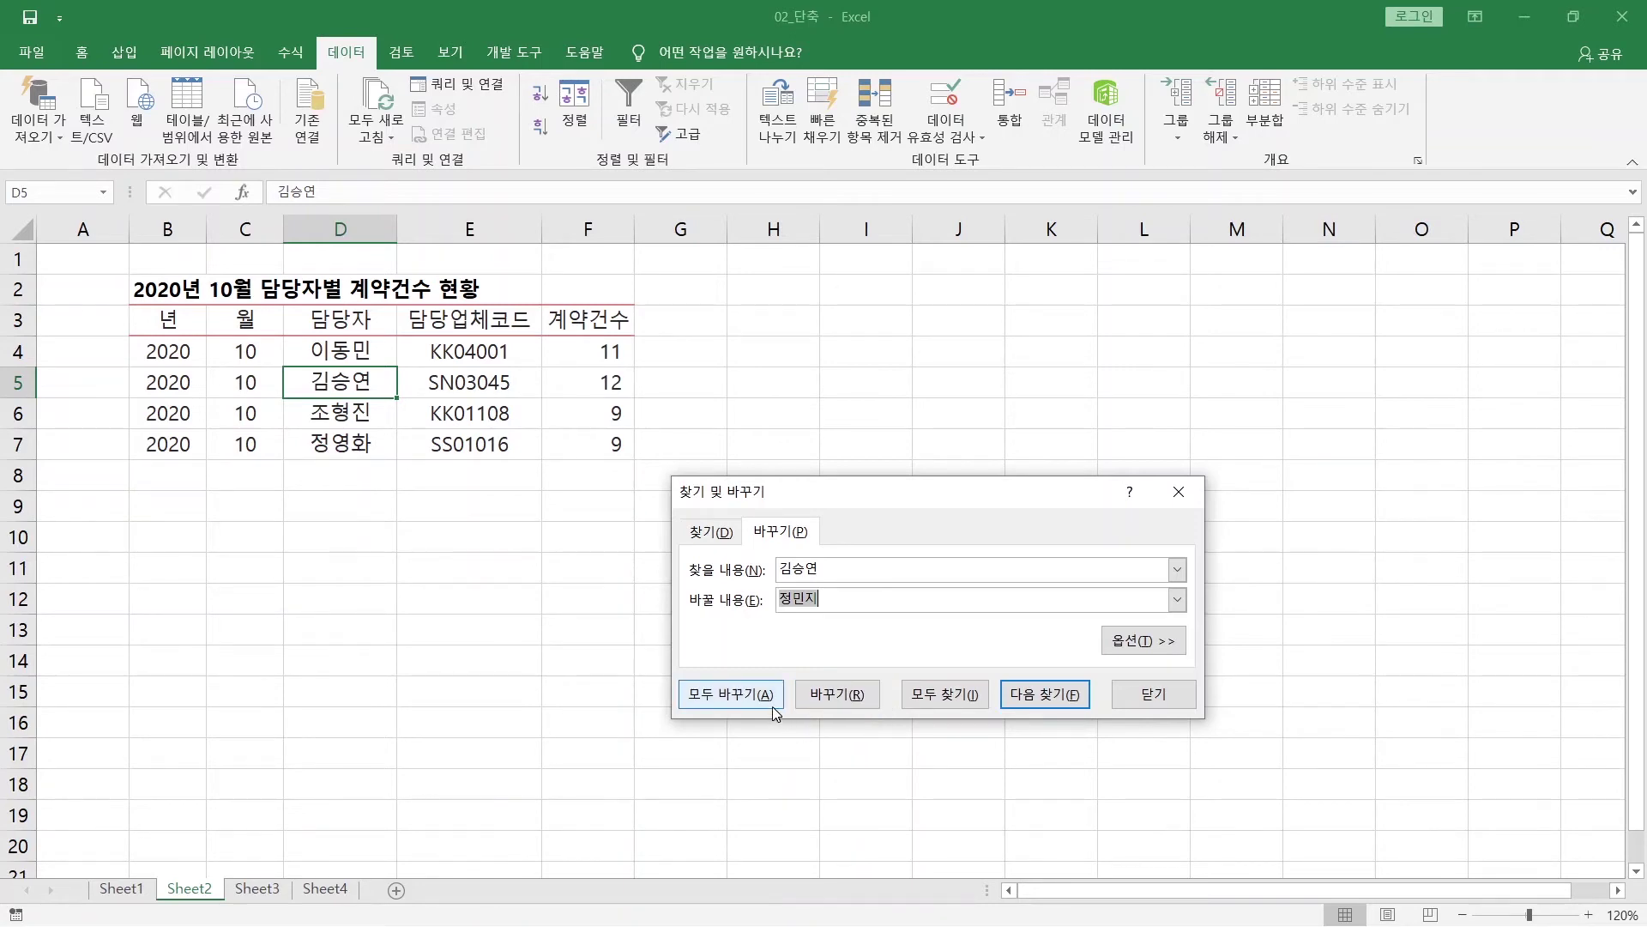
{"action": "left_click", "coordinate": [725, 541]}
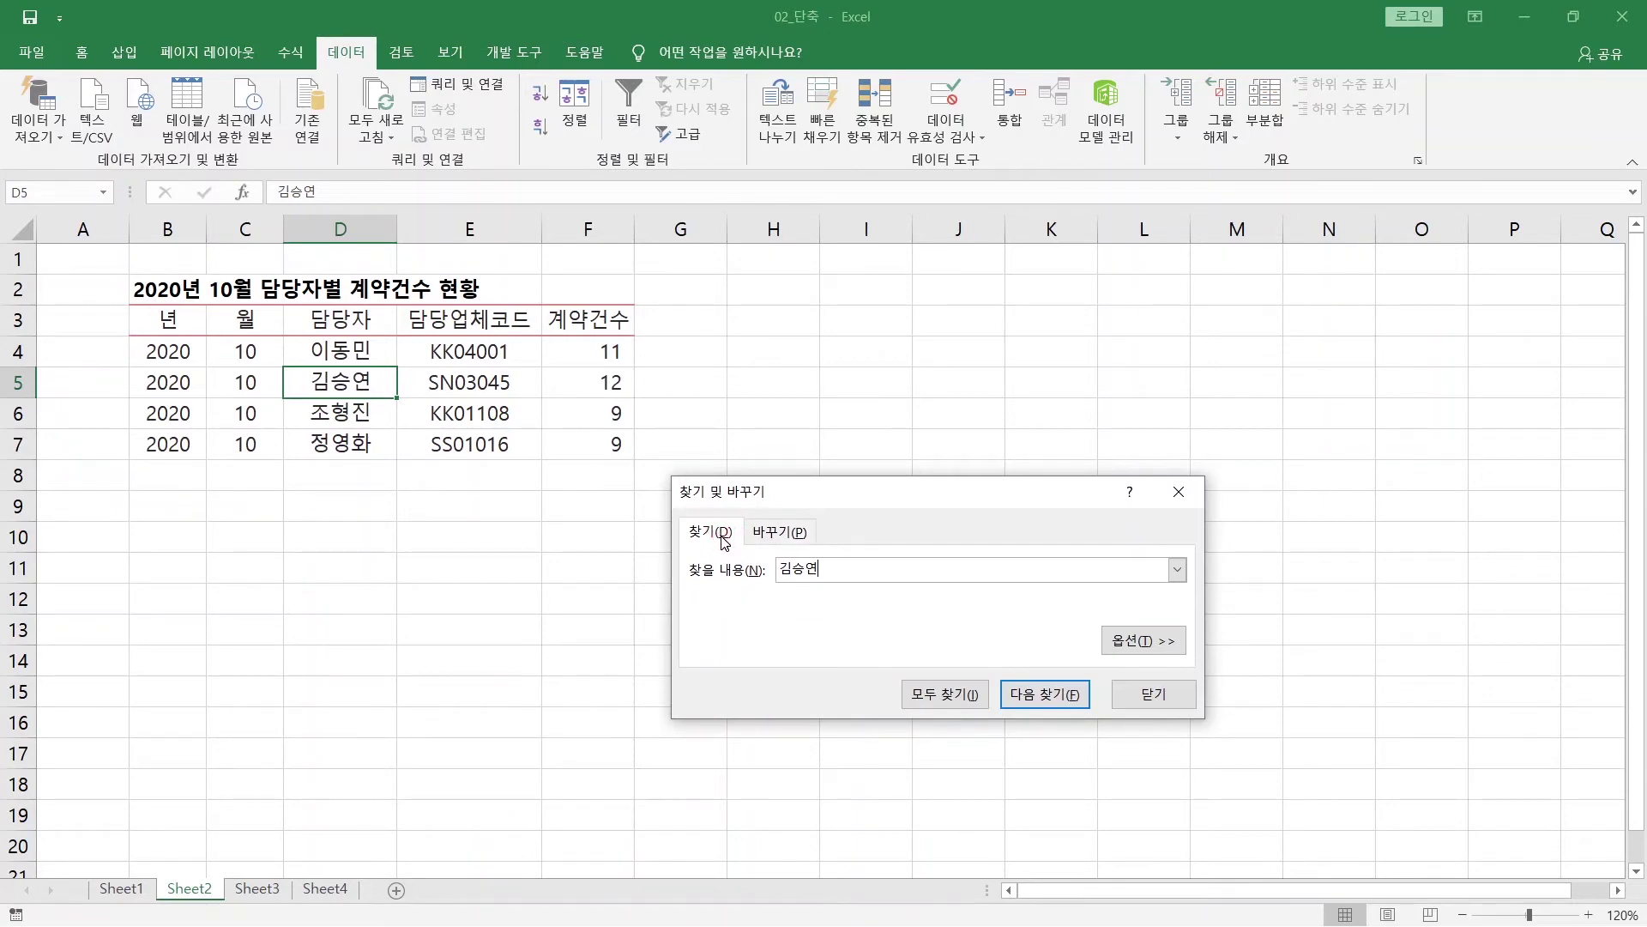
{"action": "left_click", "coordinate": [780, 538]}
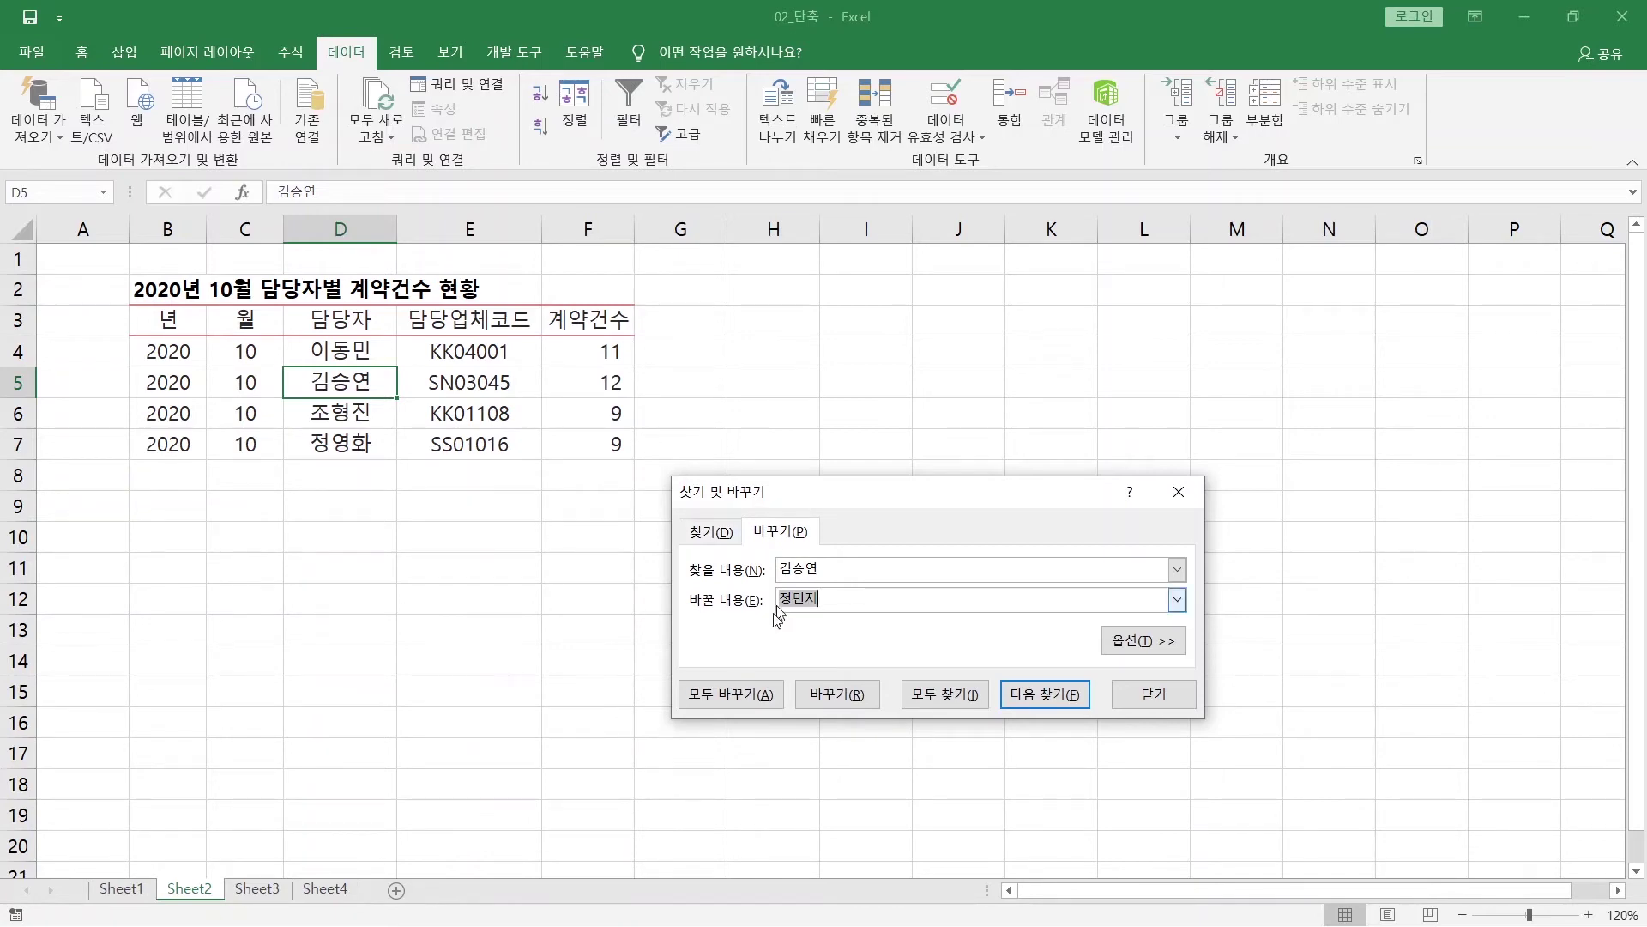
{"action": "left_click", "coordinate": [1149, 692]}
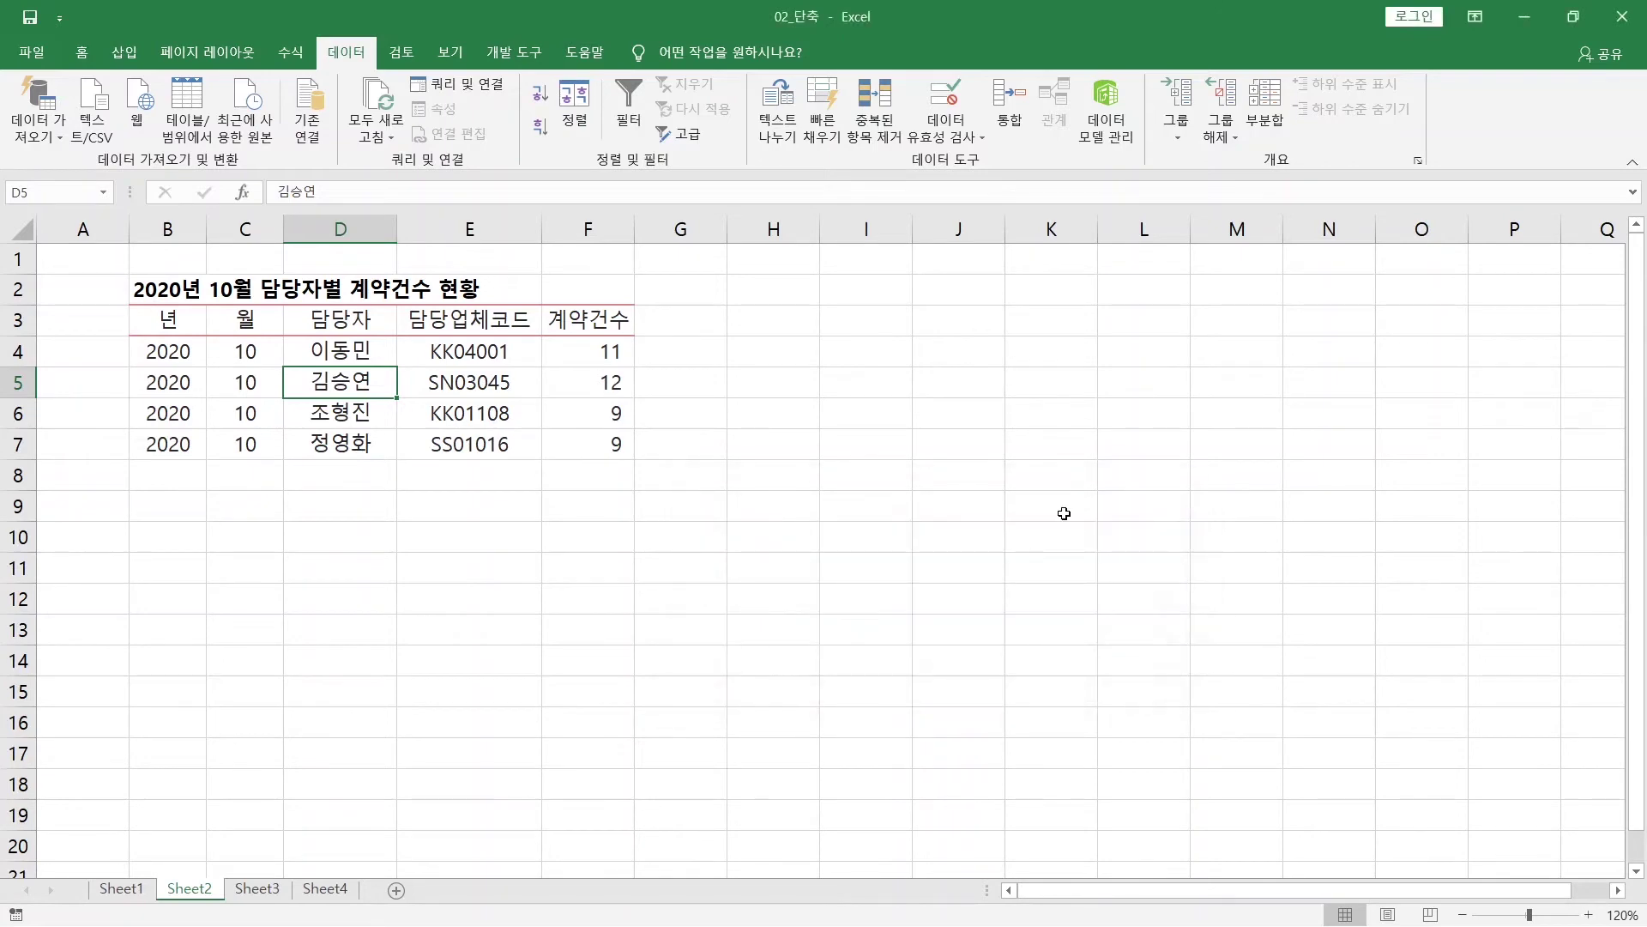
Step: From cell E5, open the Group options, switch between rows and columns, and cancel
{"action": "key", "text": "Right"}
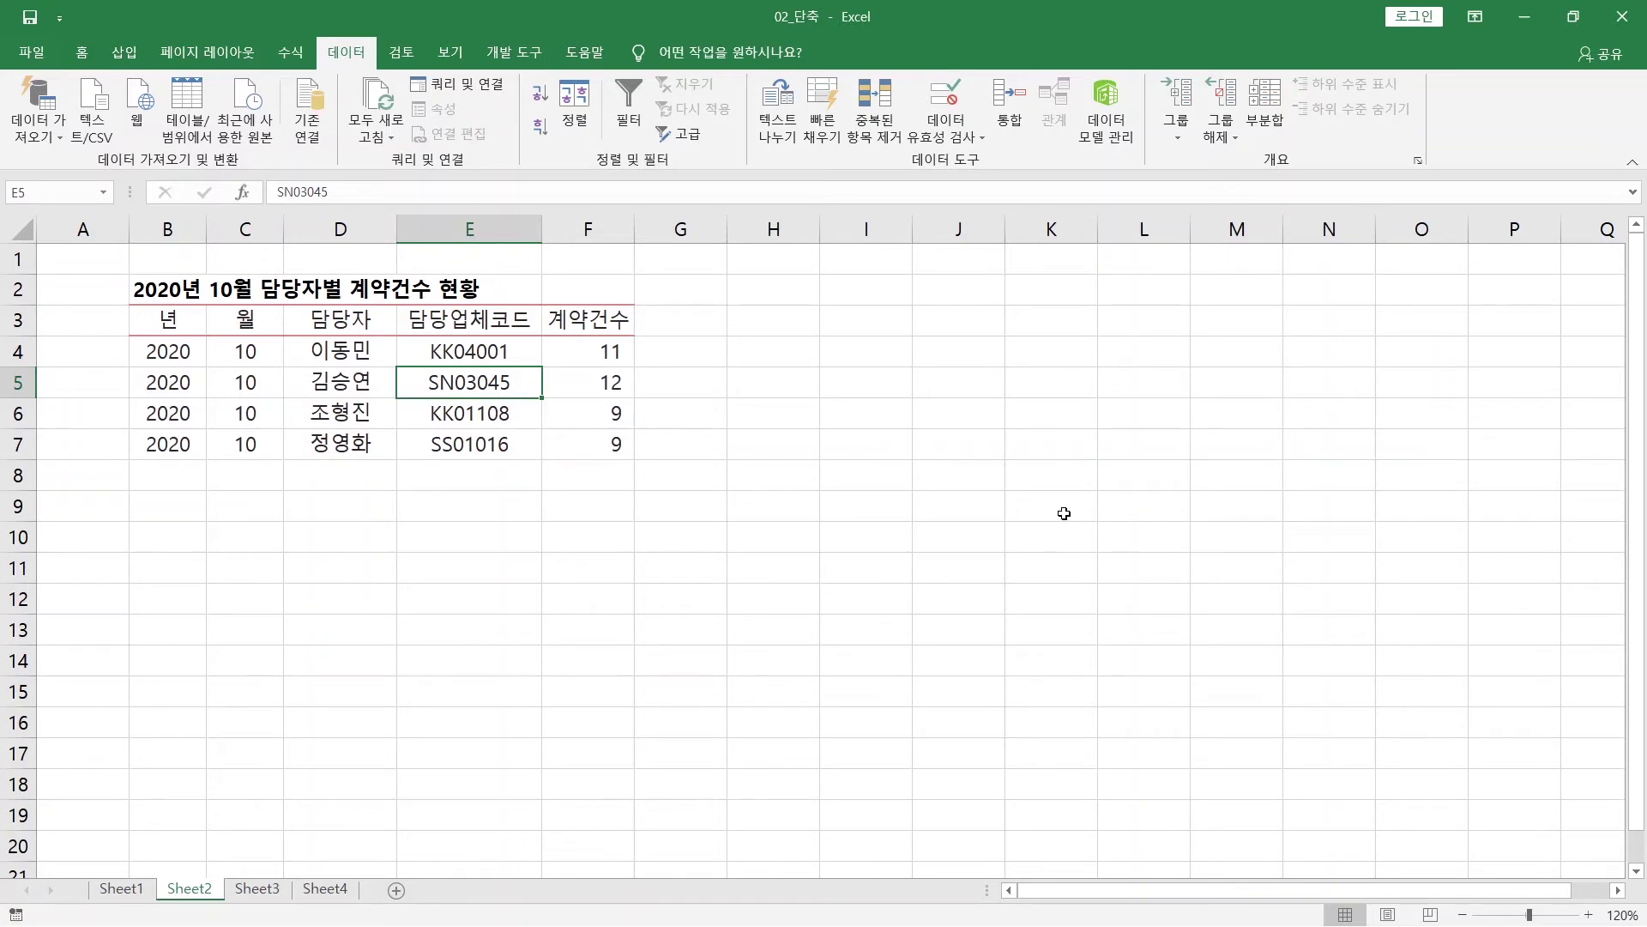
{"action": "key", "text": "alt+shift+Right"}
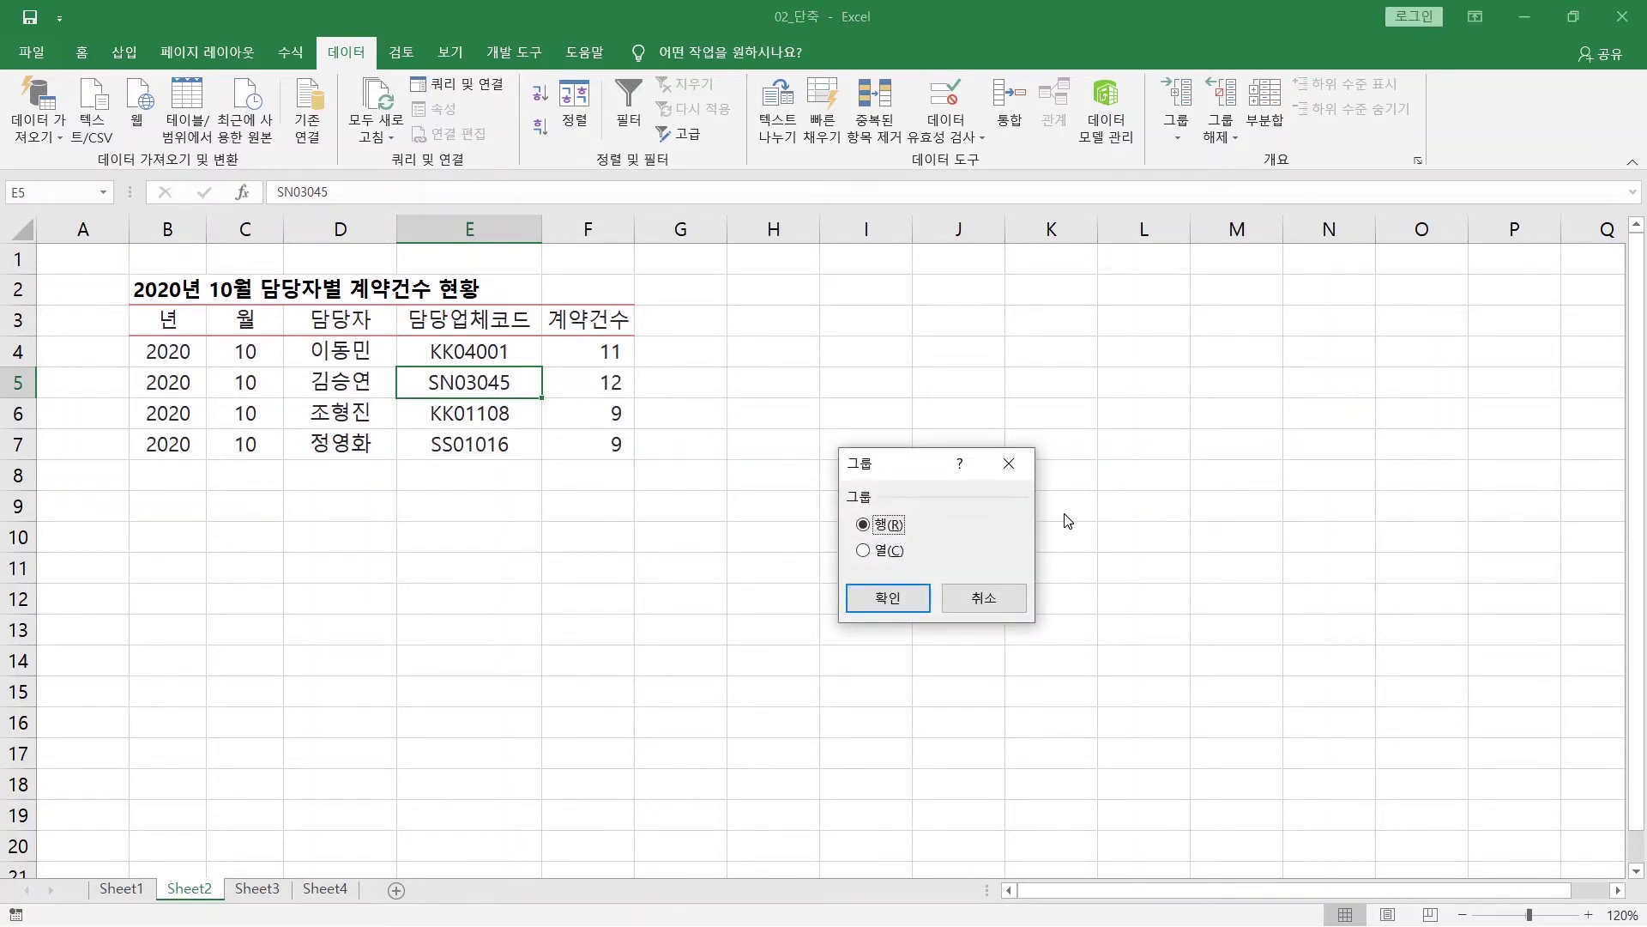
{"action": "key", "text": "Down"}
{"action": "key", "text": "Up"}
{"action": "key", "text": "Down"}
{"action": "key", "text": "Escape"}
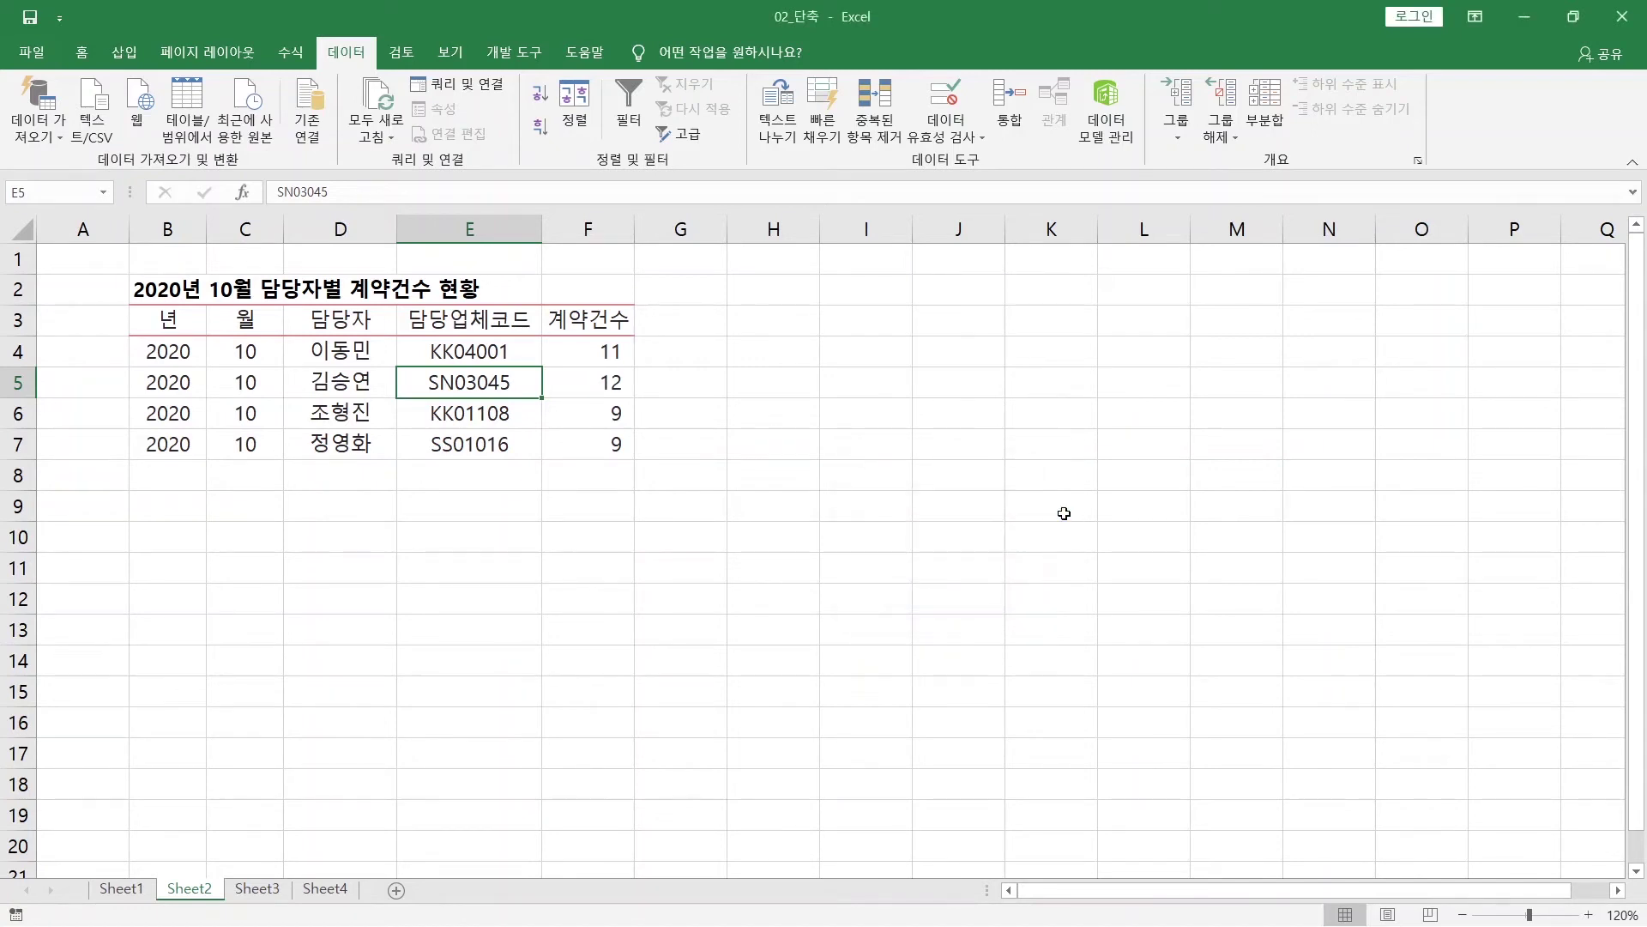
Step: Select the entire column E, group it, and ungroup it again
{"action": "key", "text": "ctrl+space"}
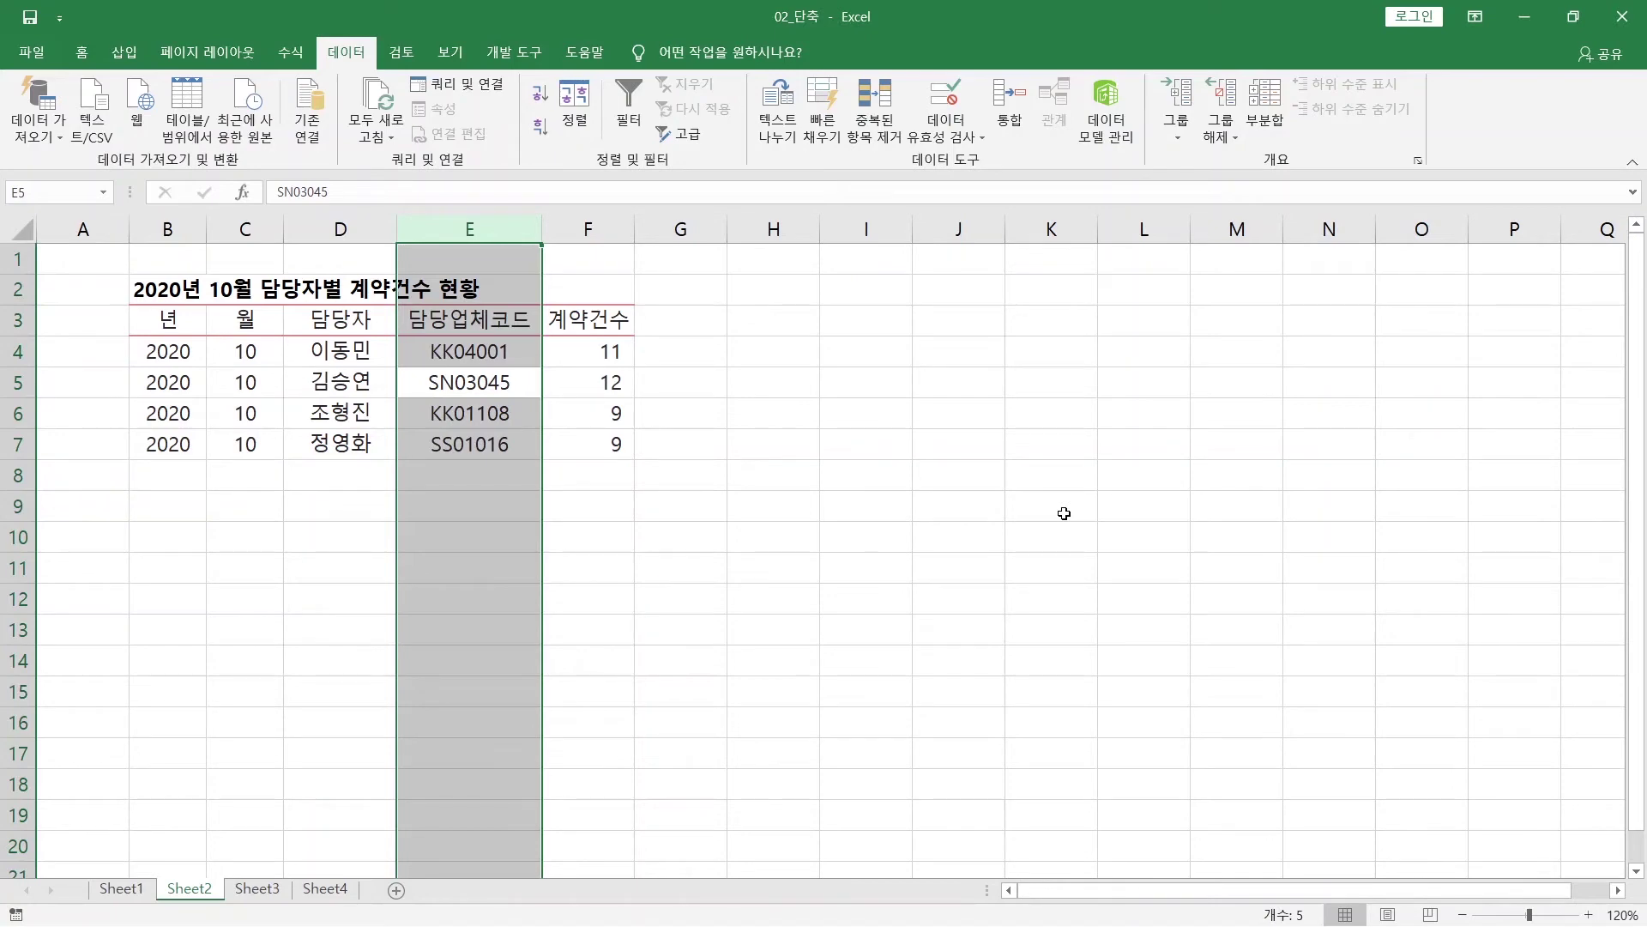
{"action": "key", "text": "shift+alt+Right"}
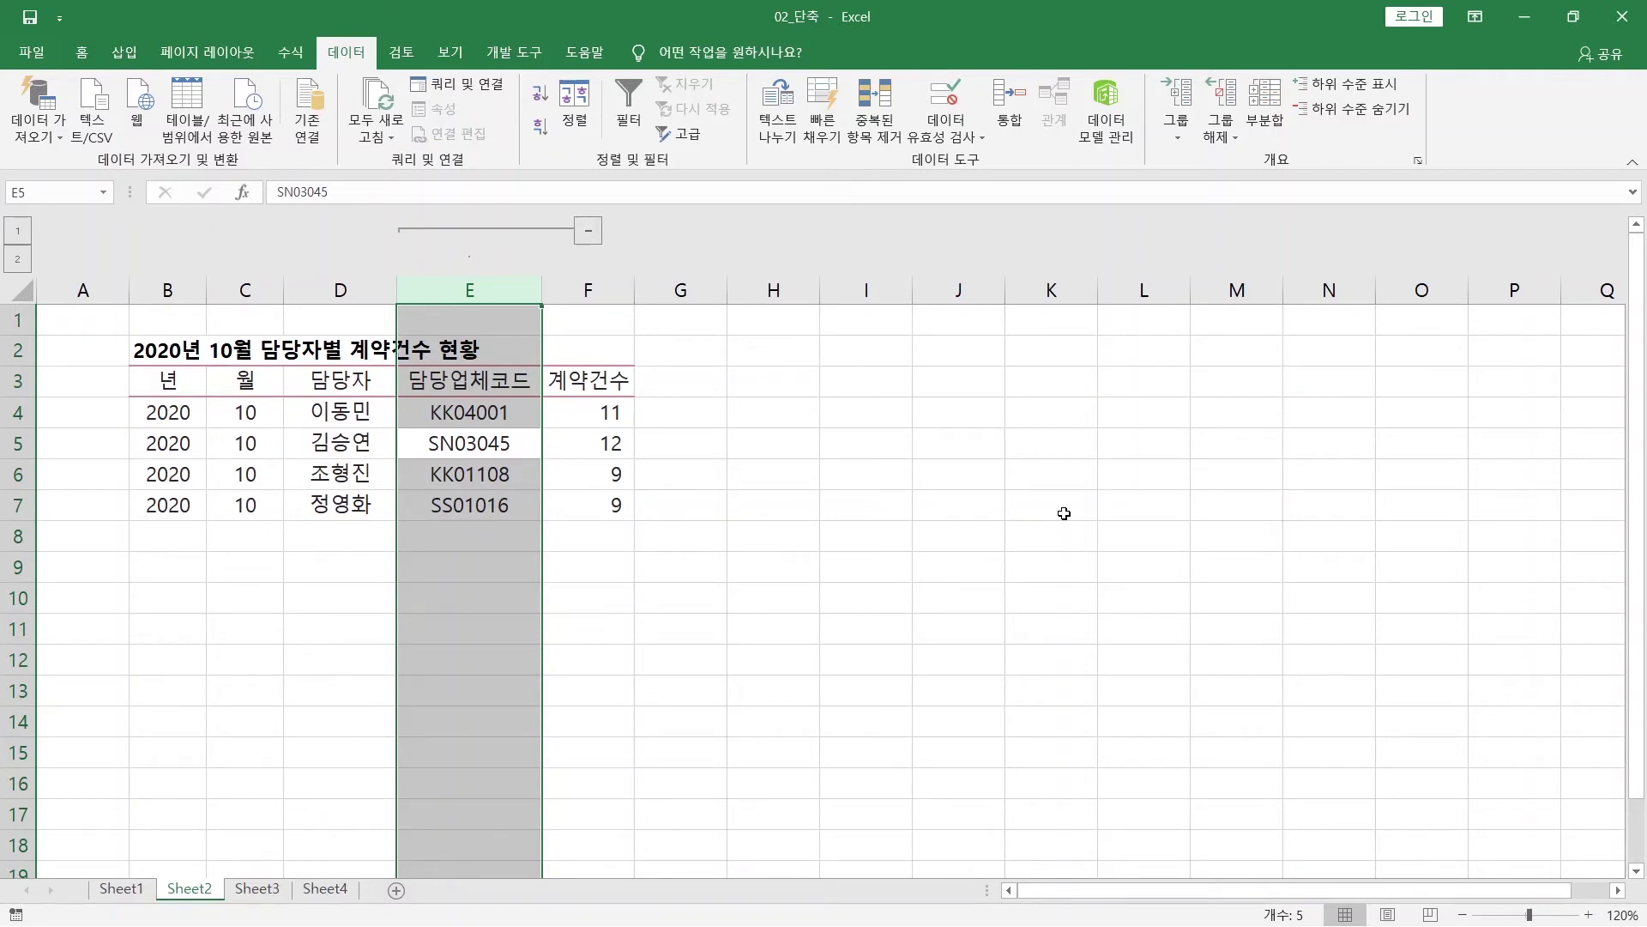
{"action": "key", "text": "alt+shift+Left"}
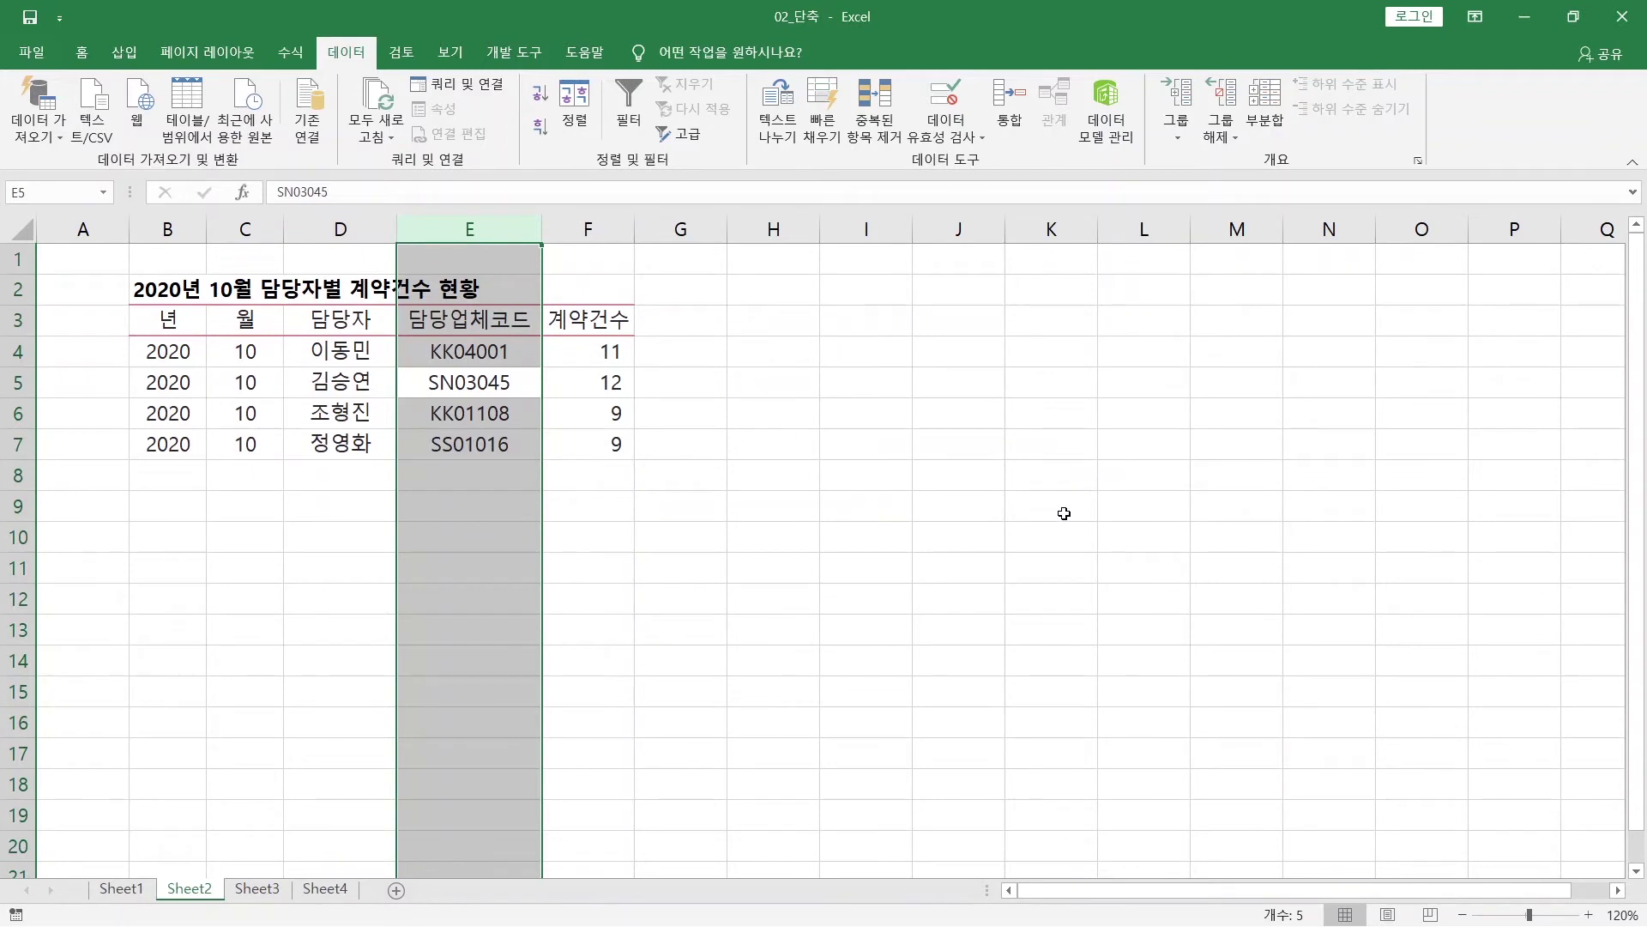
Step: Select the entire row 6 from cell D6, group it, and ungroup it again
{"action": "key", "text": "Left"}
{"action": "key", "text": "Down"}
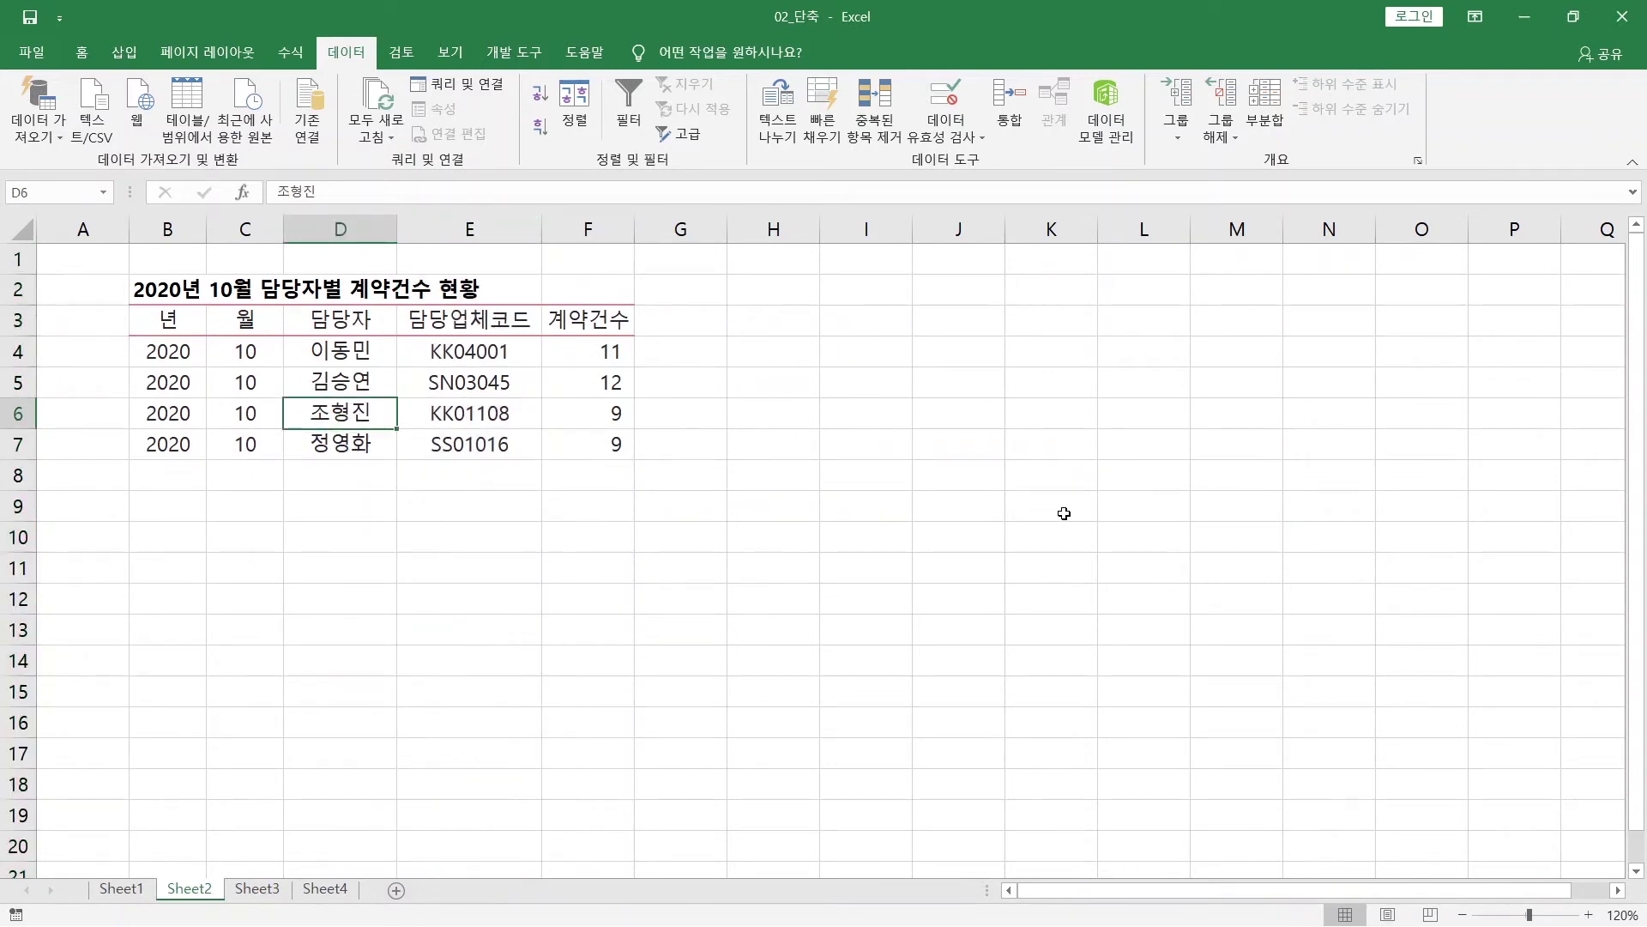
{"action": "key", "text": "shift+space"}
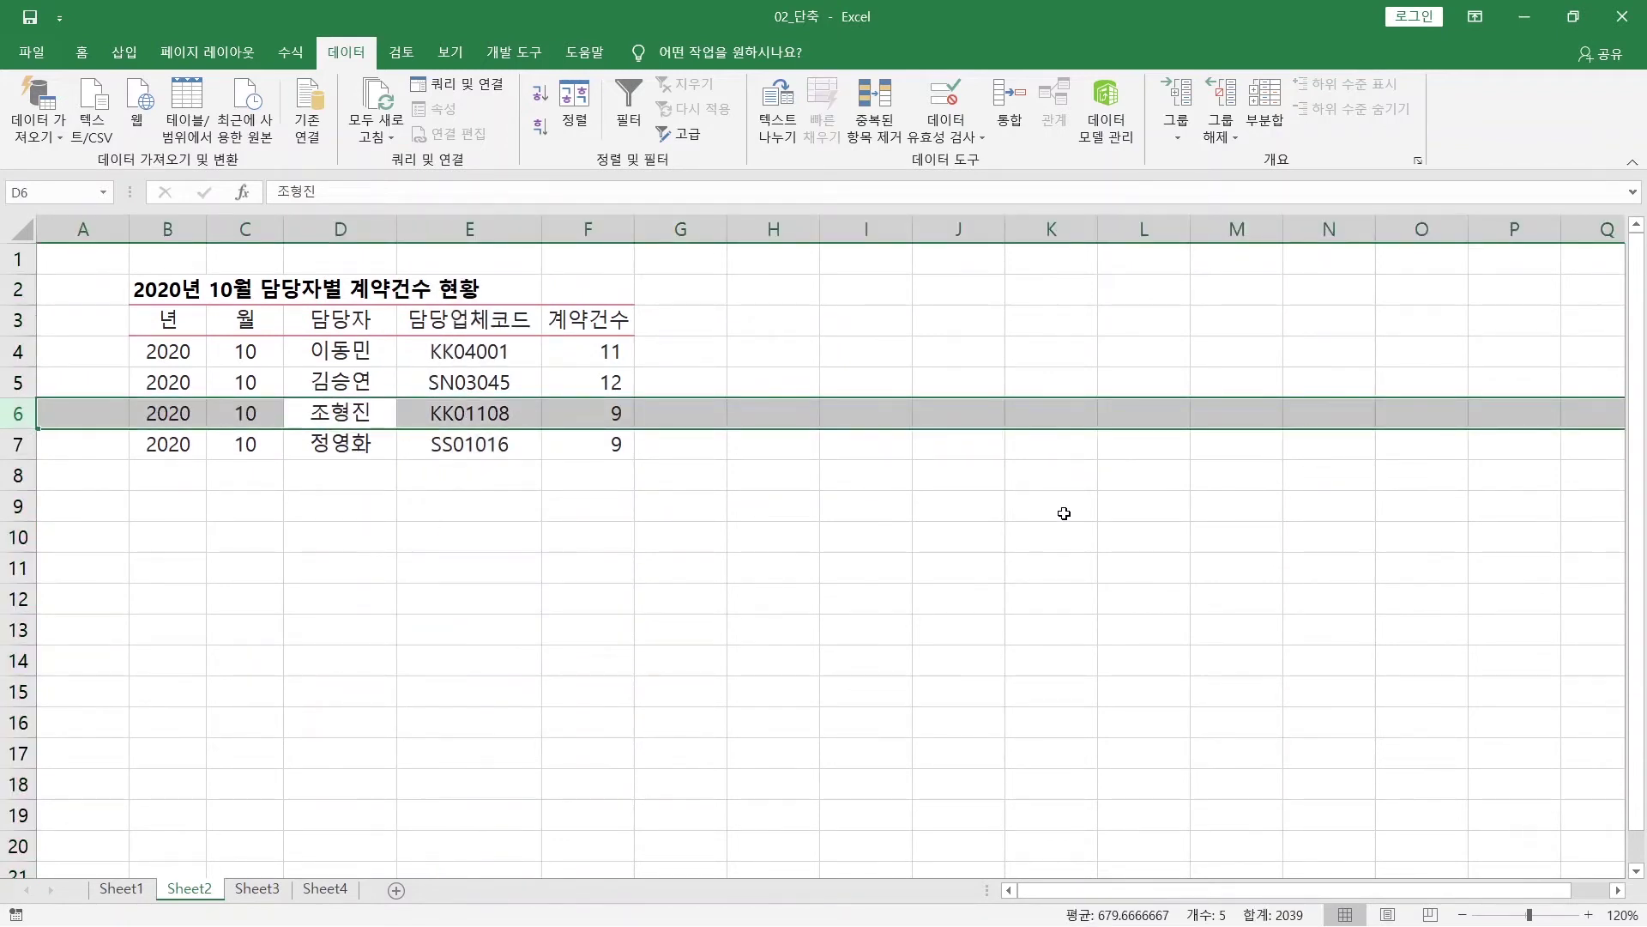
{"action": "key", "text": "alt+shift+Right"}
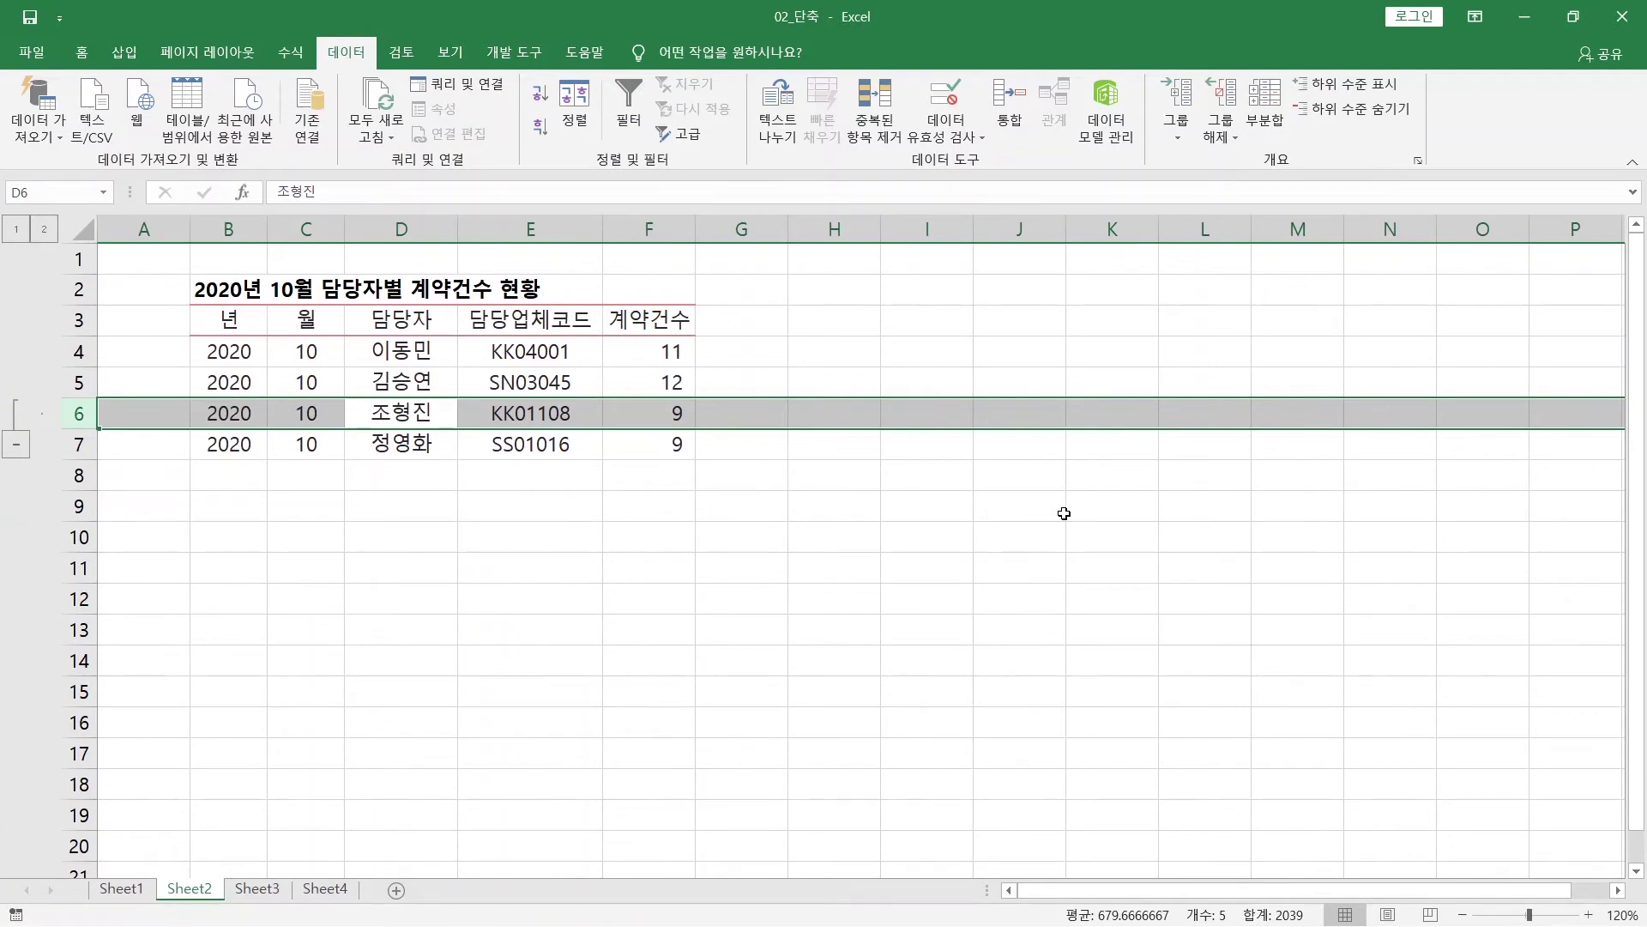
{"action": "key", "text": "alt+shift+Left"}
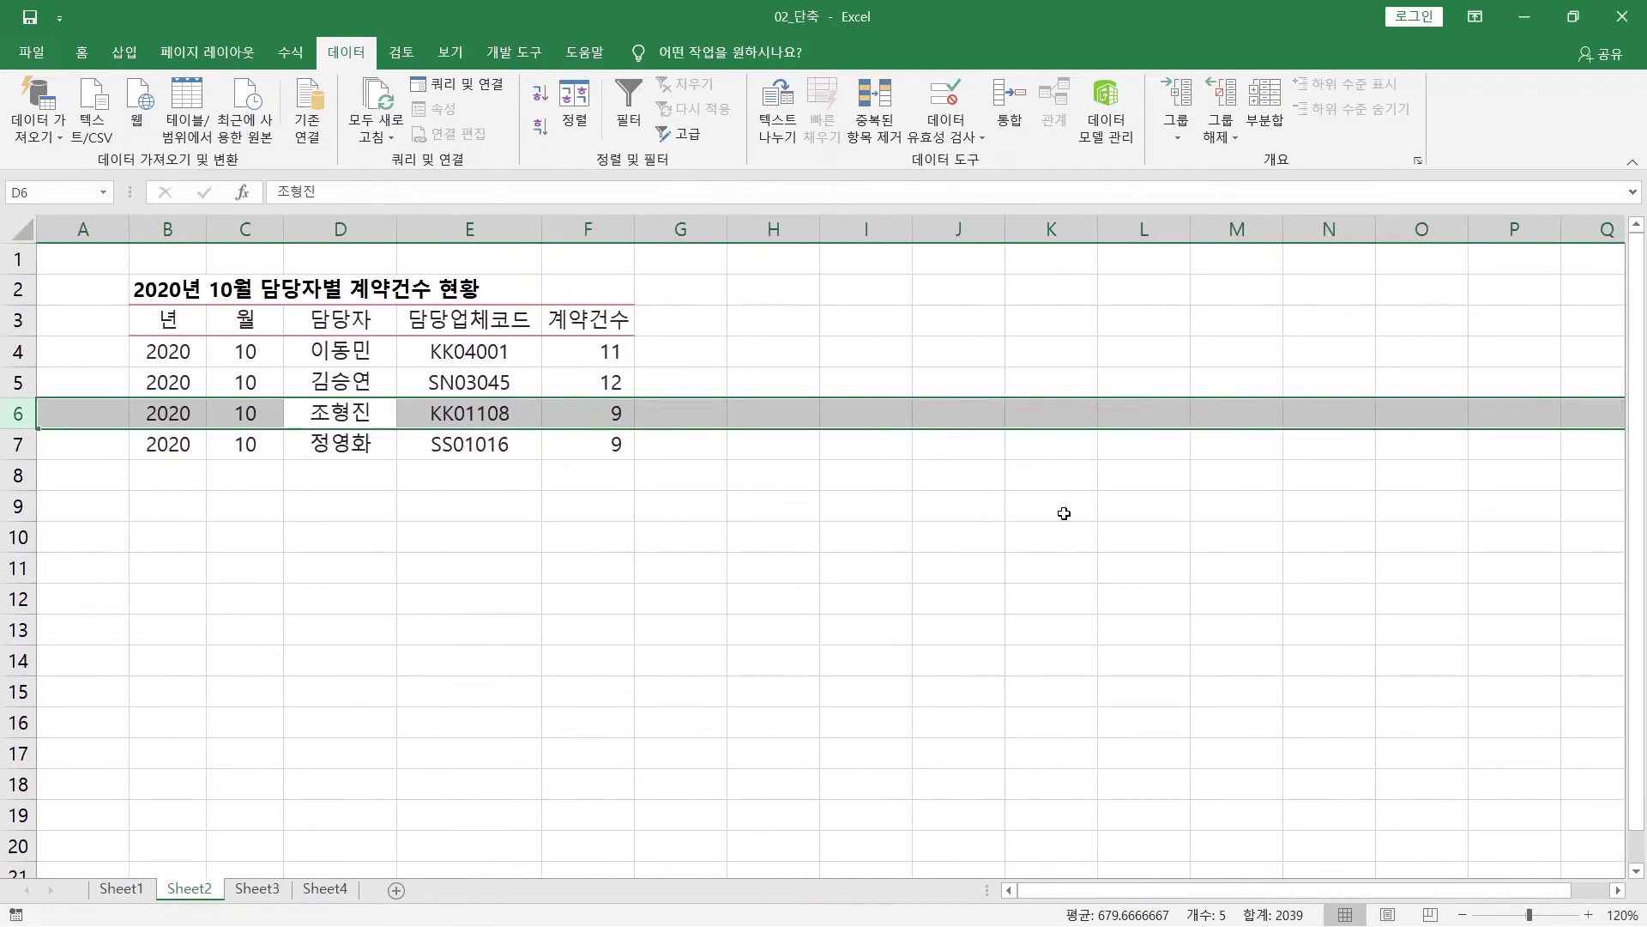
Step: Switch from Sheet2 to Sheet4
{"action": "left_click", "coordinate": [174, 324]}
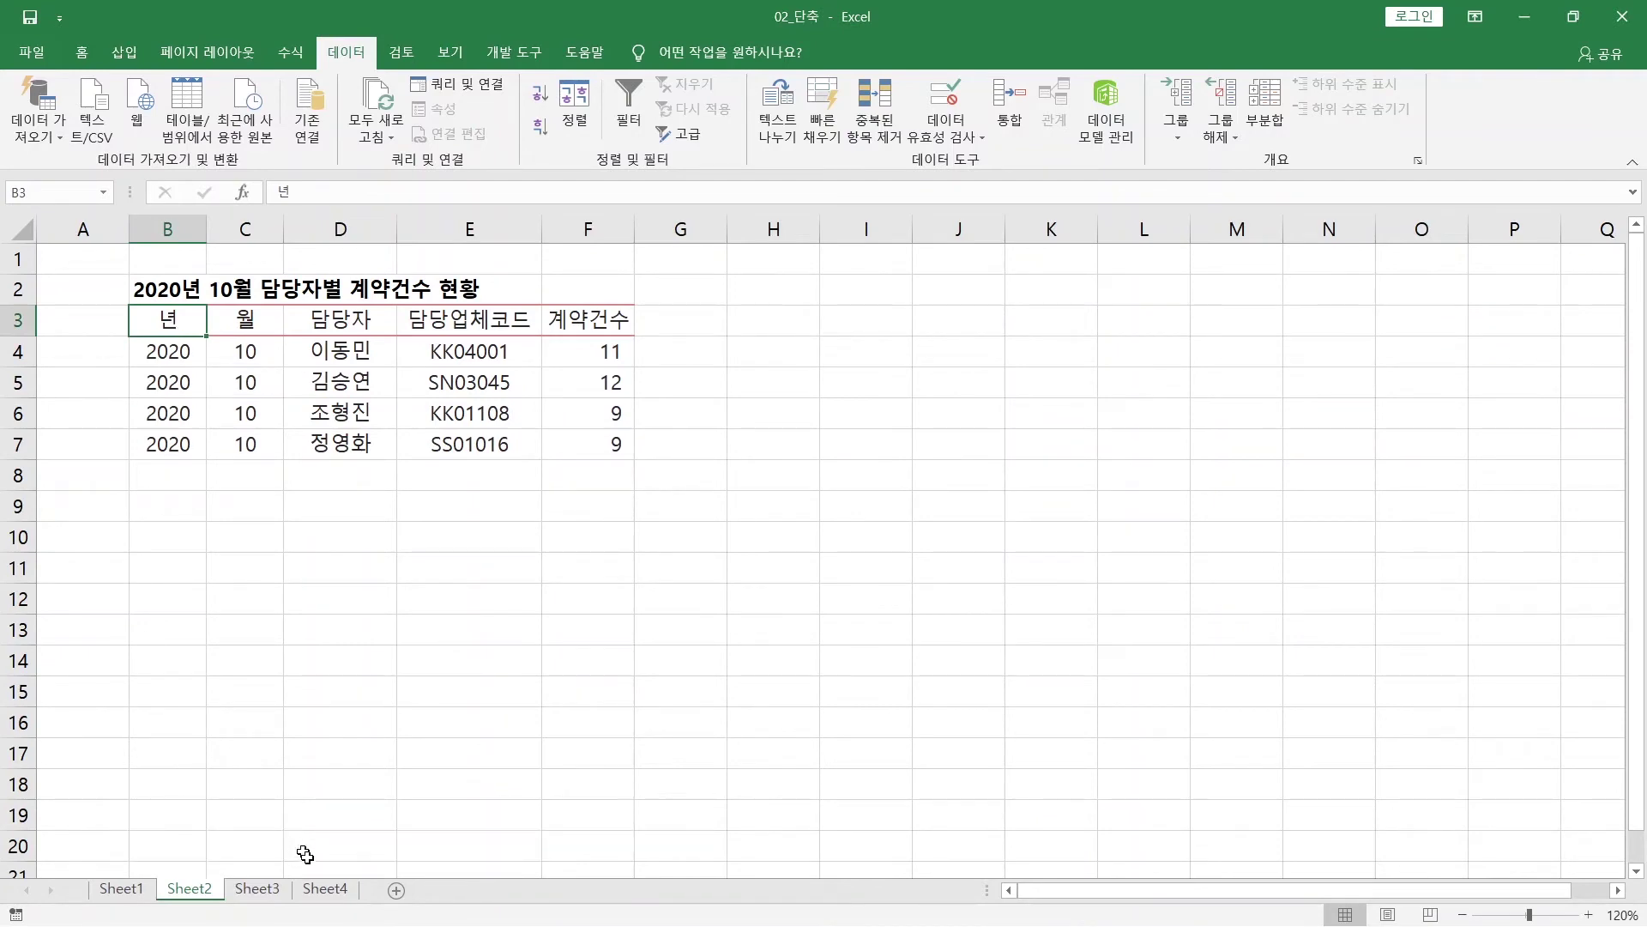
{"action": "right_click", "coordinate": [326, 892]}
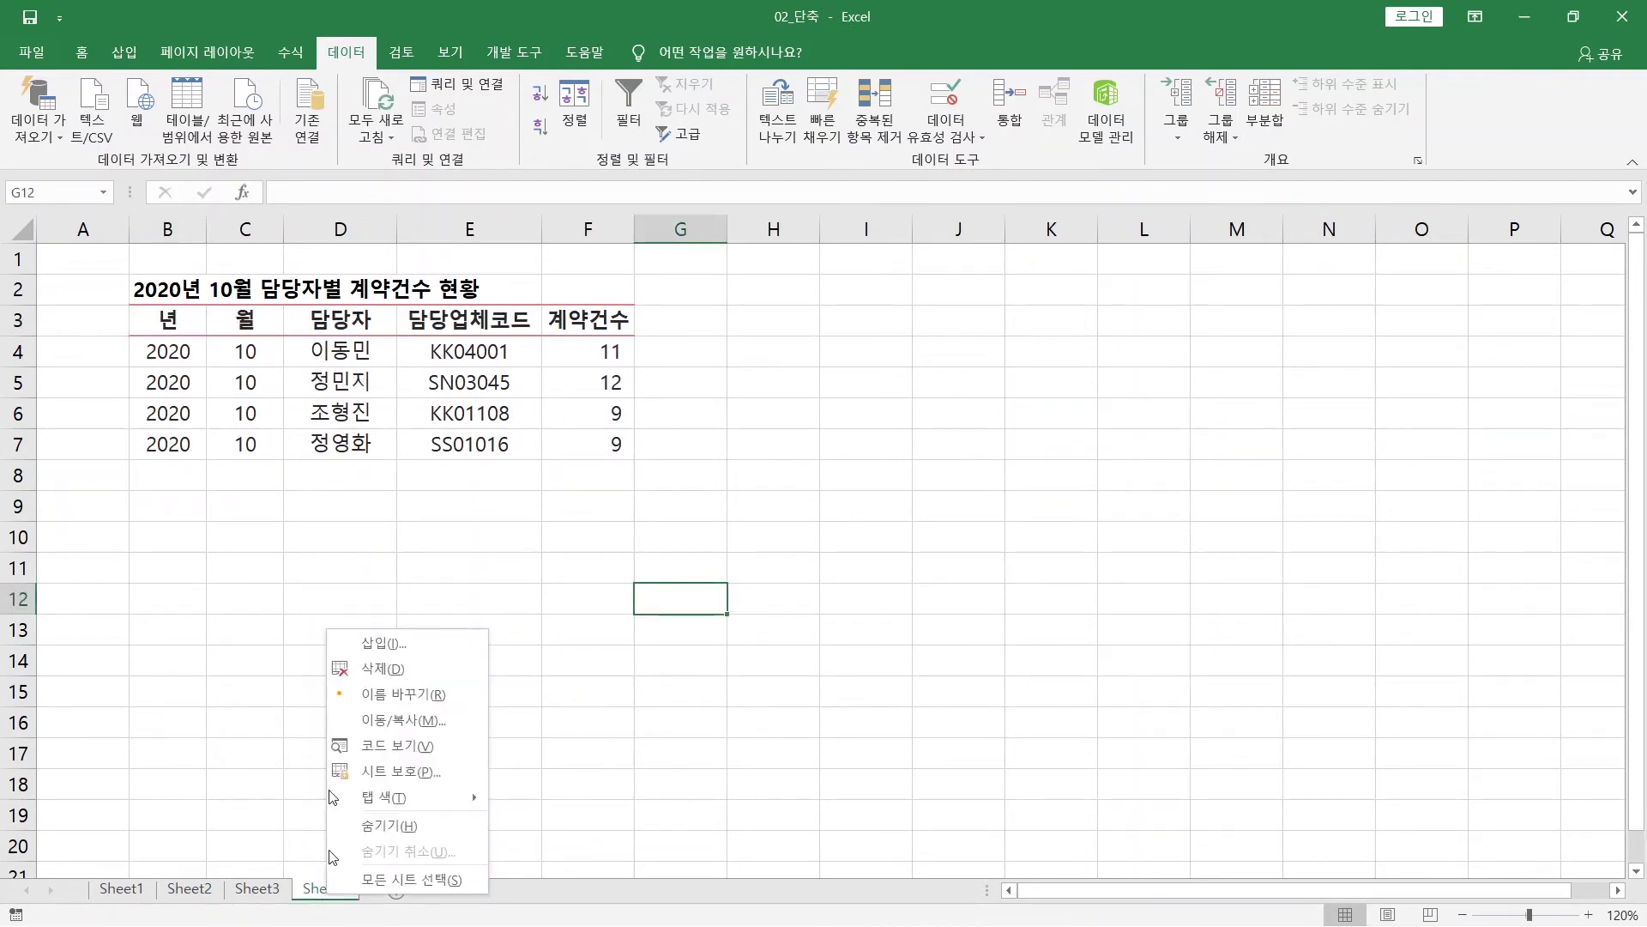
{"action": "left_click", "coordinate": [271, 730]}
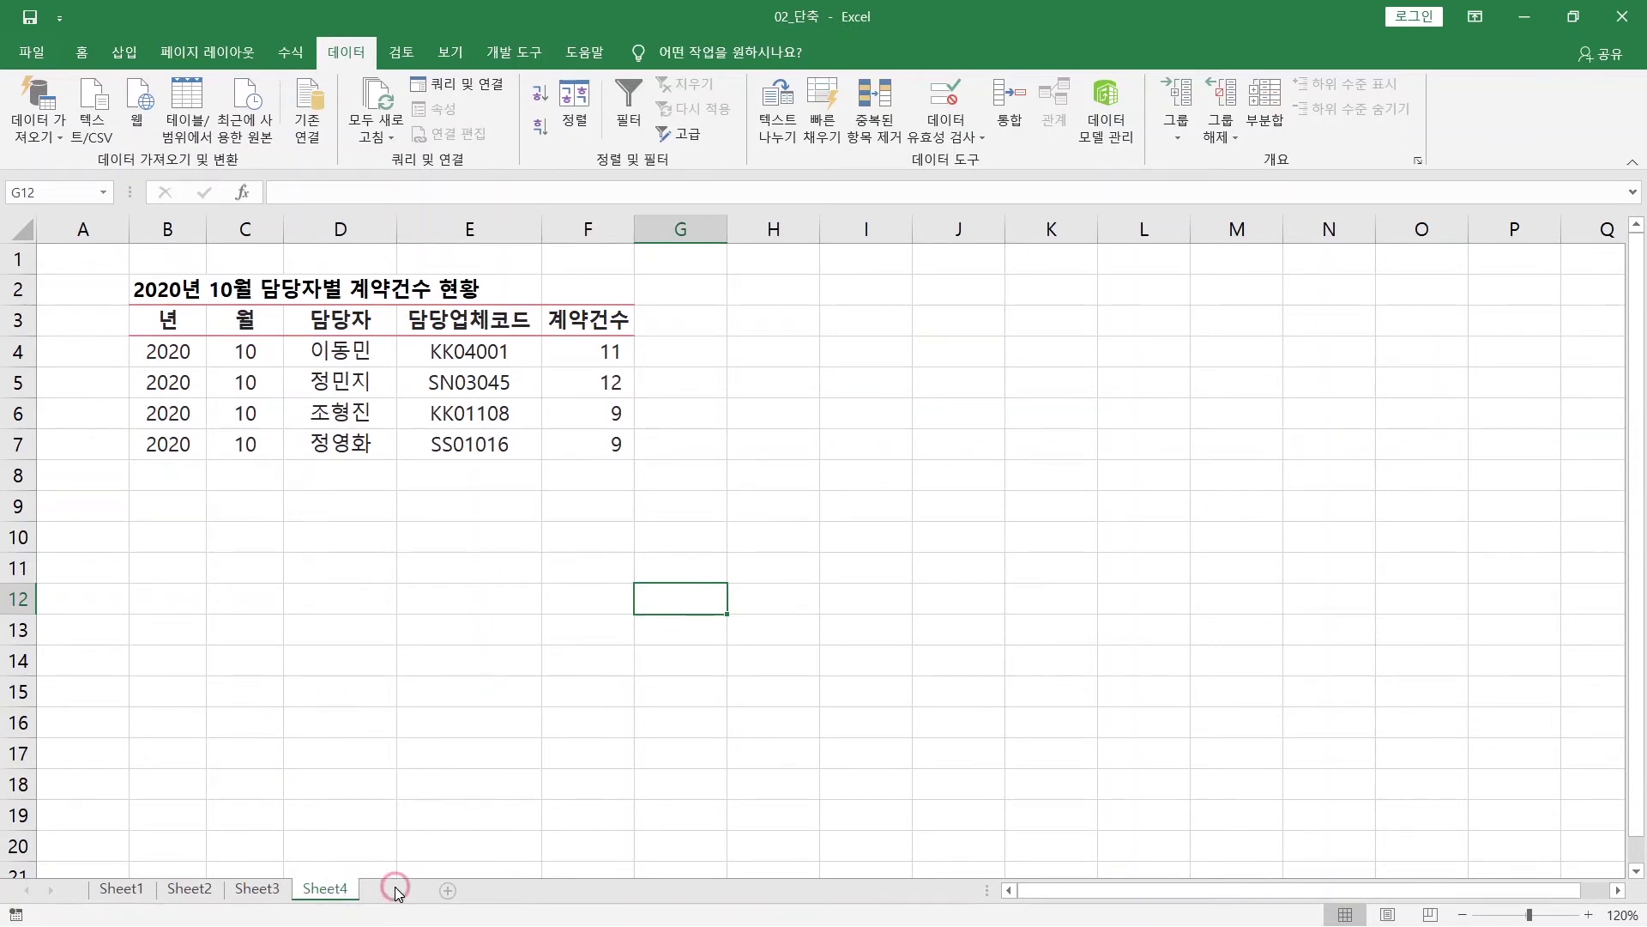
Step: Add a blank worksheet after Sheet4, and delete it again
{"action": "left_click", "coordinate": [396, 890]}
{"action": "right_click", "coordinate": [417, 890]}
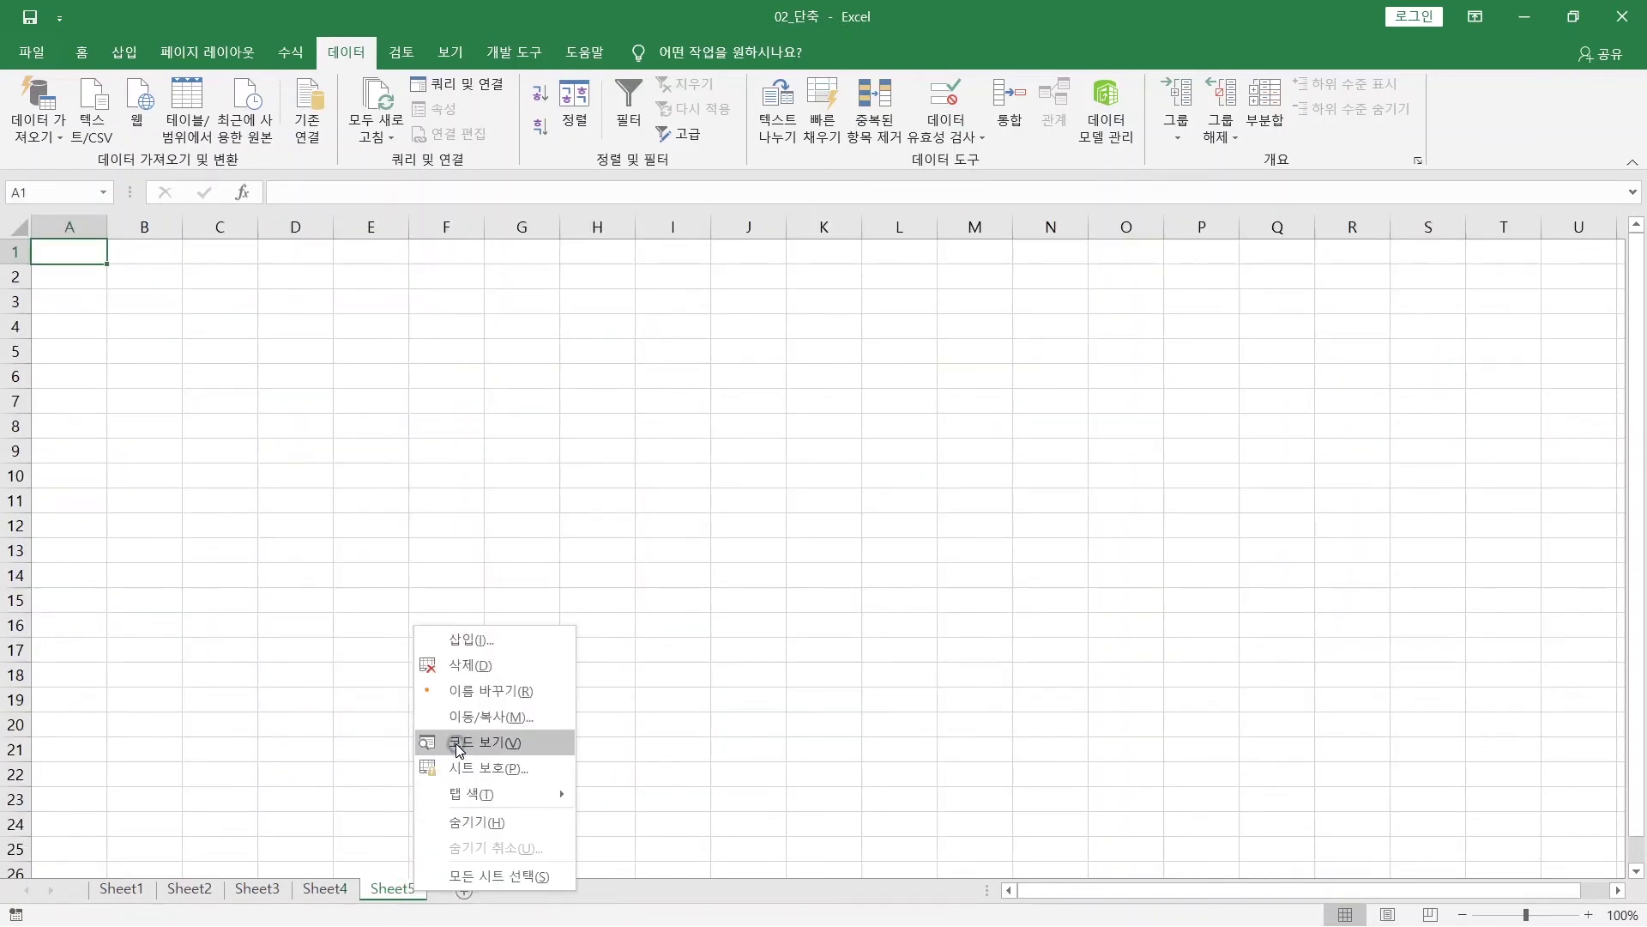
{"action": "left_click", "coordinate": [473, 664]}
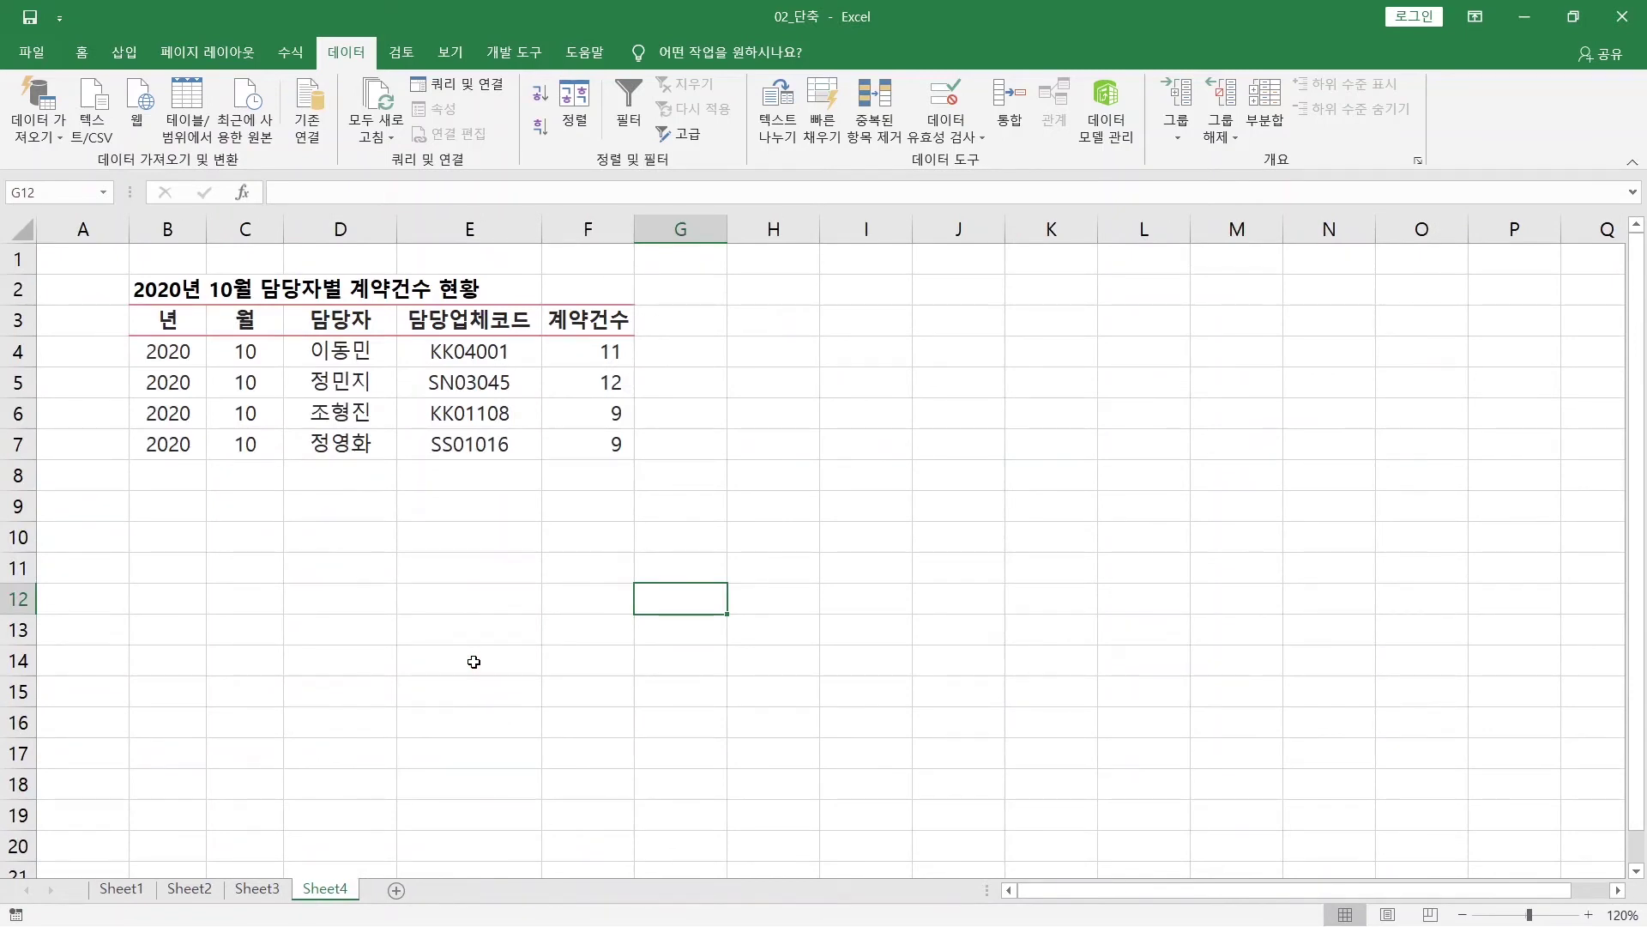
Step: Insert three blank worksheets between Sheet3 and Sheet4
{"action": "key", "text": "shift+F11"}
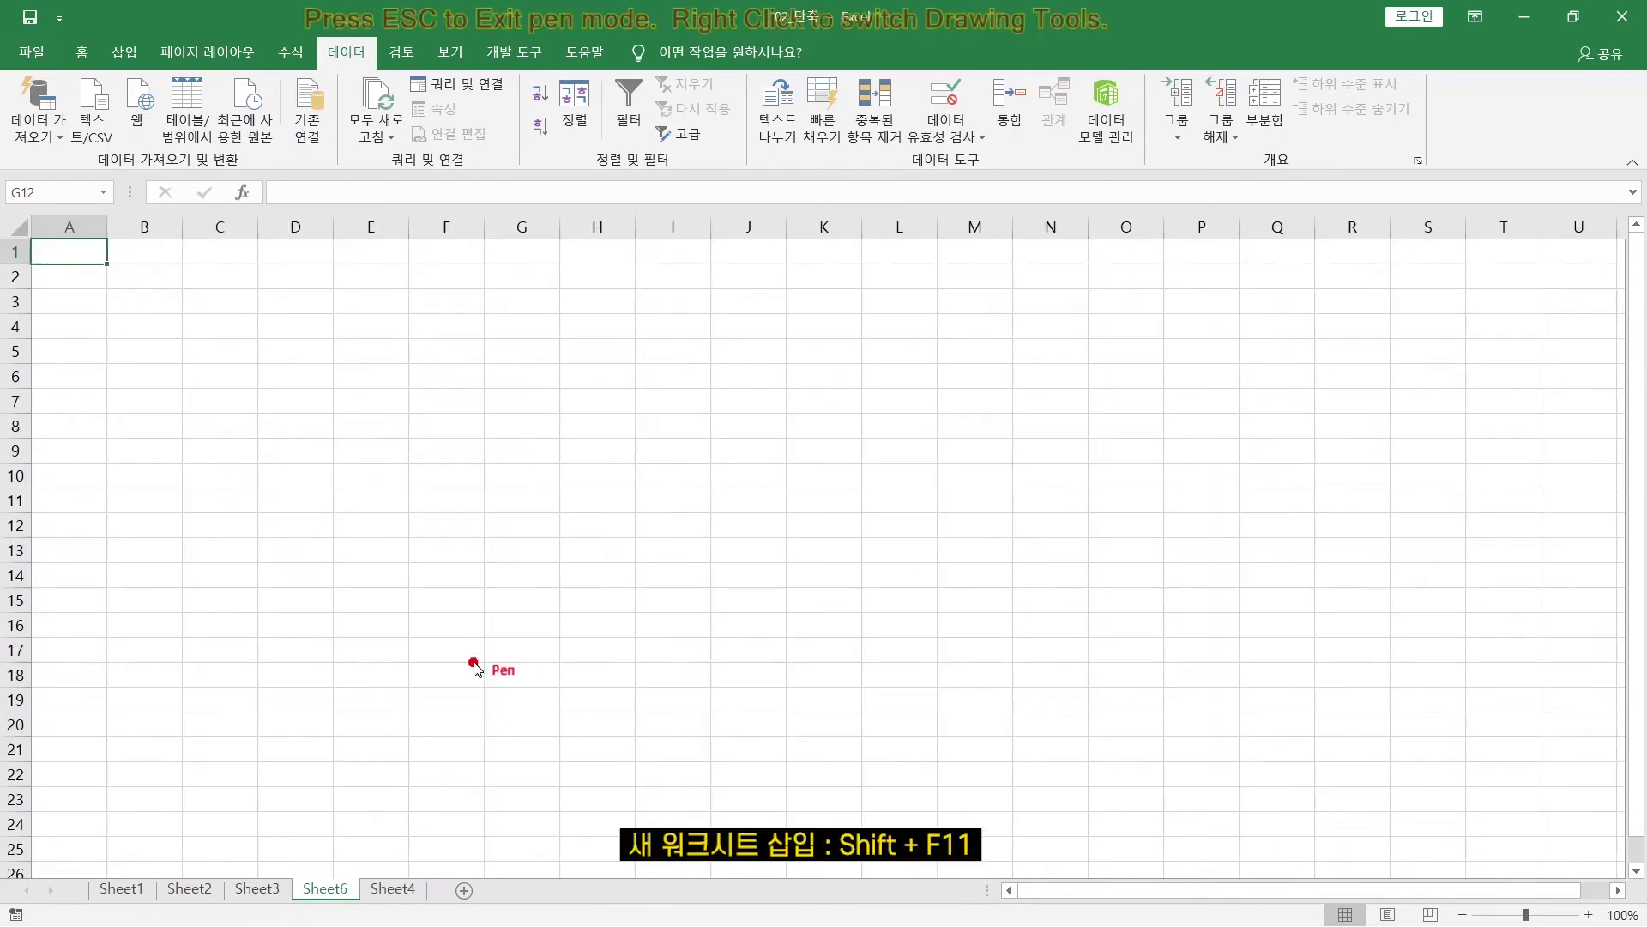
{"action": "key", "text": "Escape"}
{"action": "key", "text": "shift+F11"}
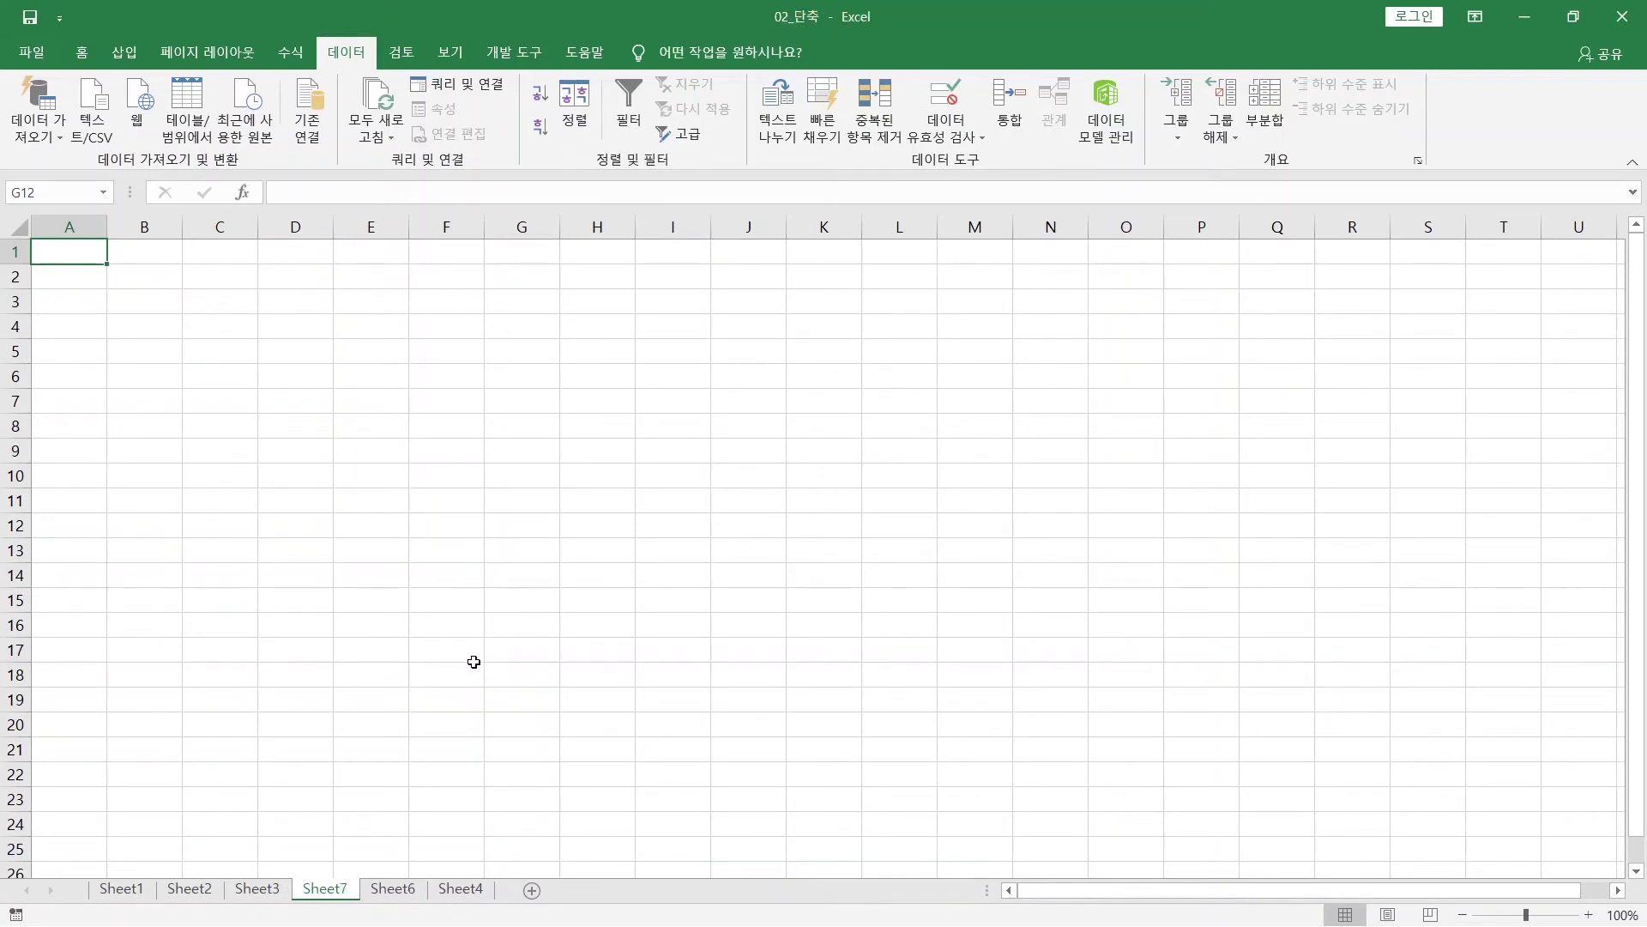
{"action": "key", "text": "shift+F11"}
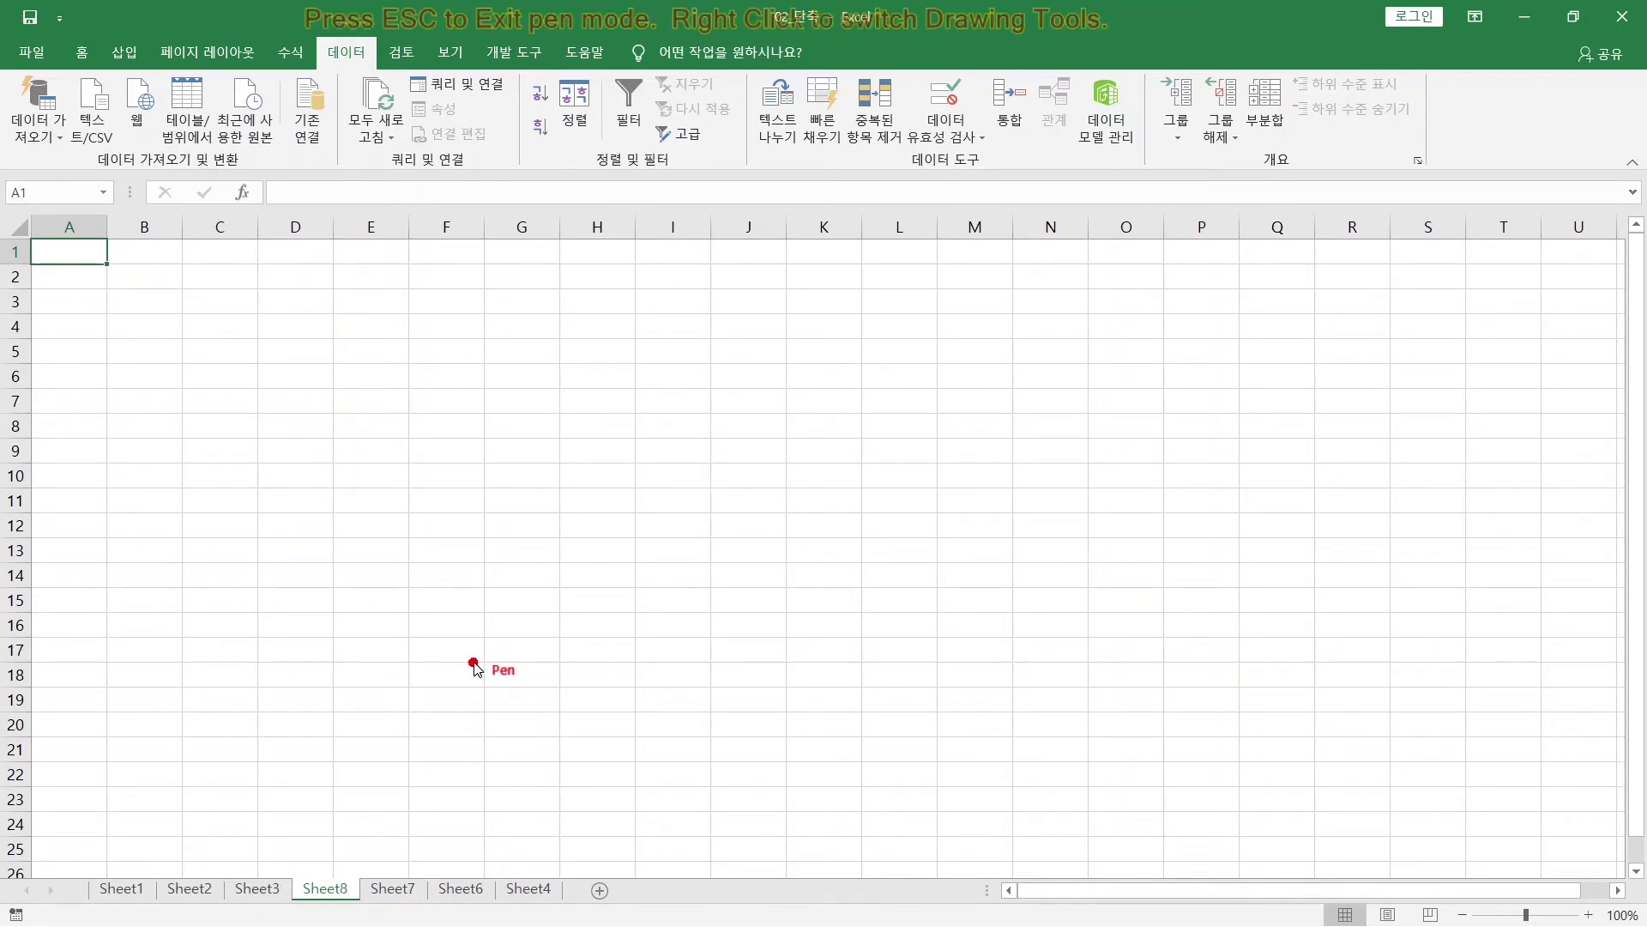
{"action": "key", "text": "Escape"}
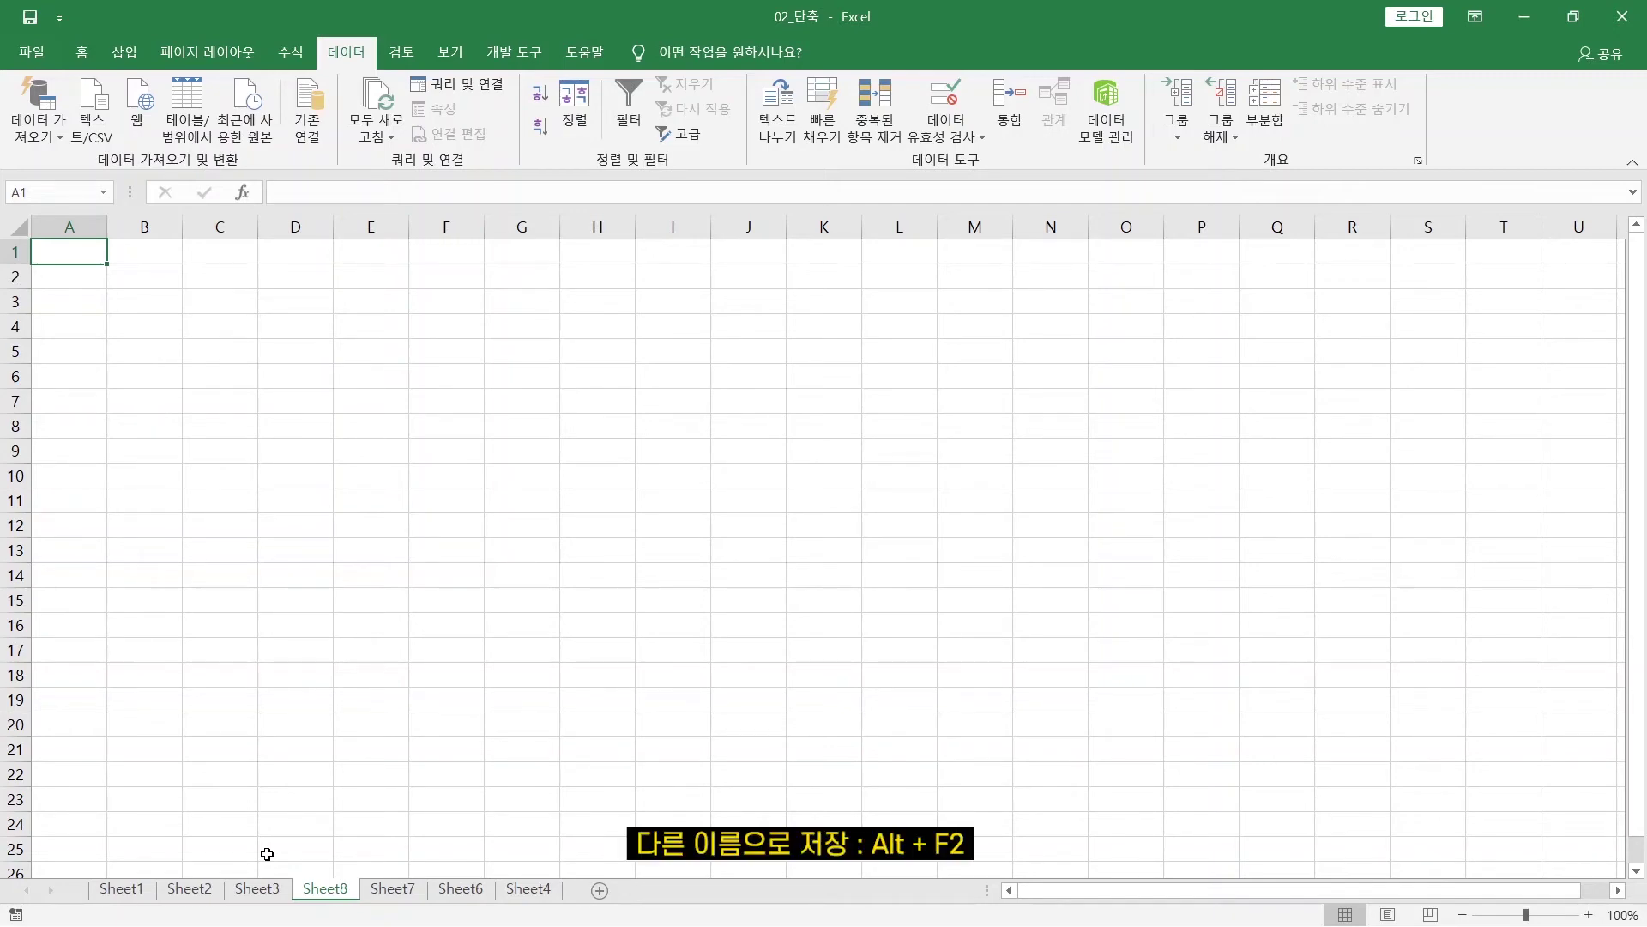
Step: Open the Save As dialog for the workbook and cancel it without saving
{"action": "key", "text": "alt+F2"}
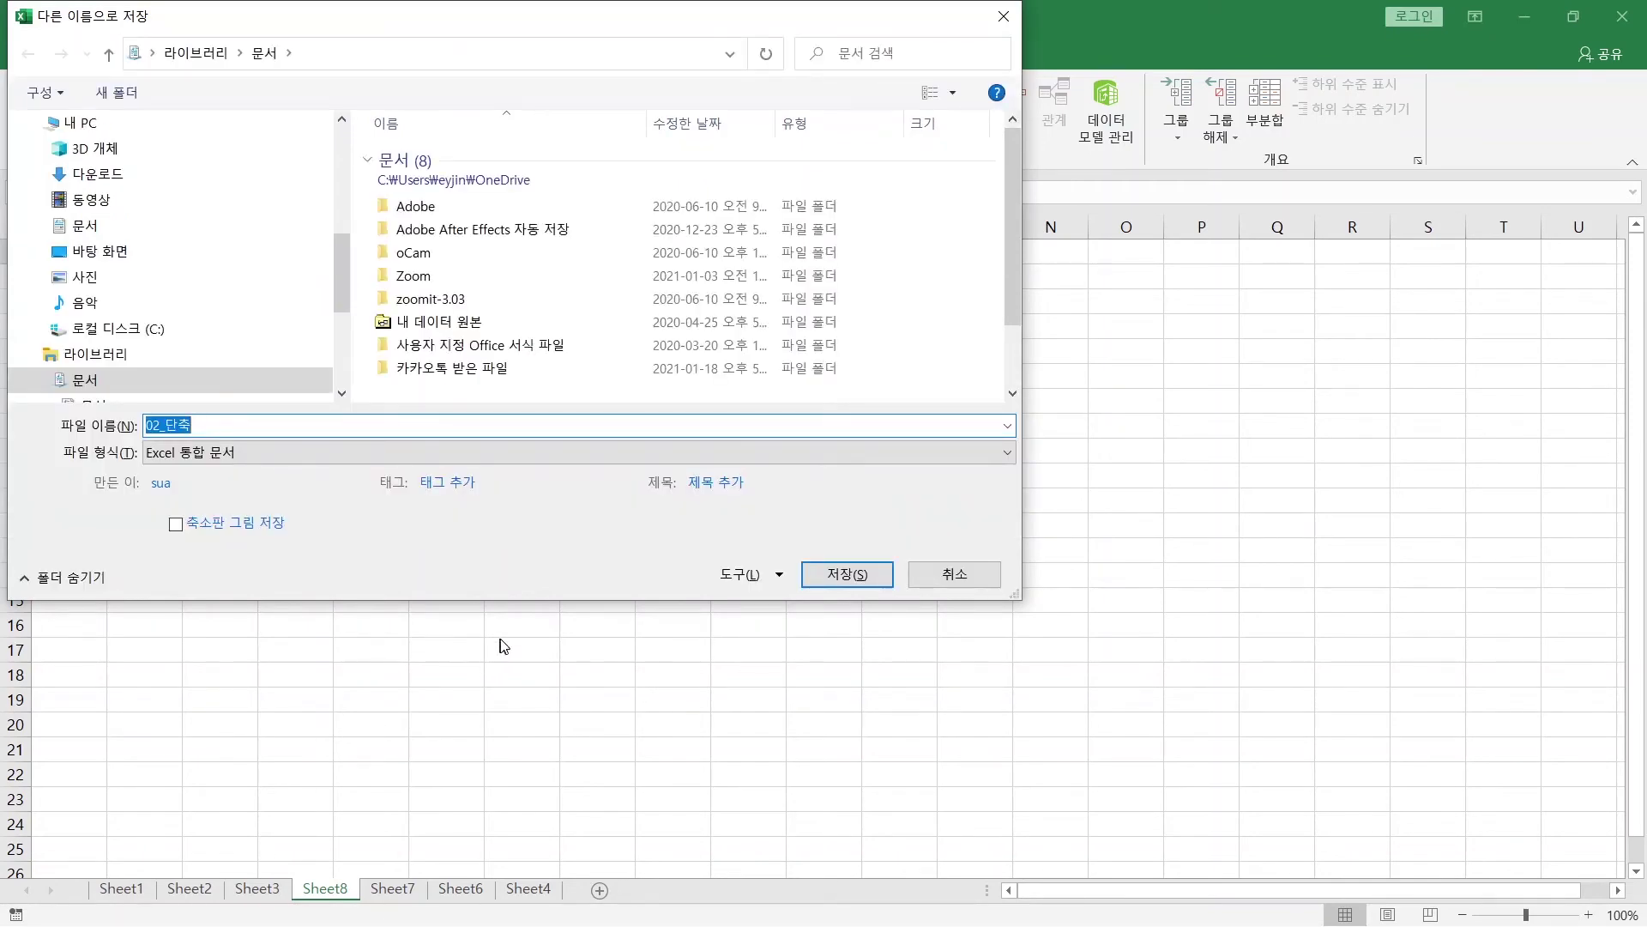
{"action": "left_click", "coordinate": [938, 579]}
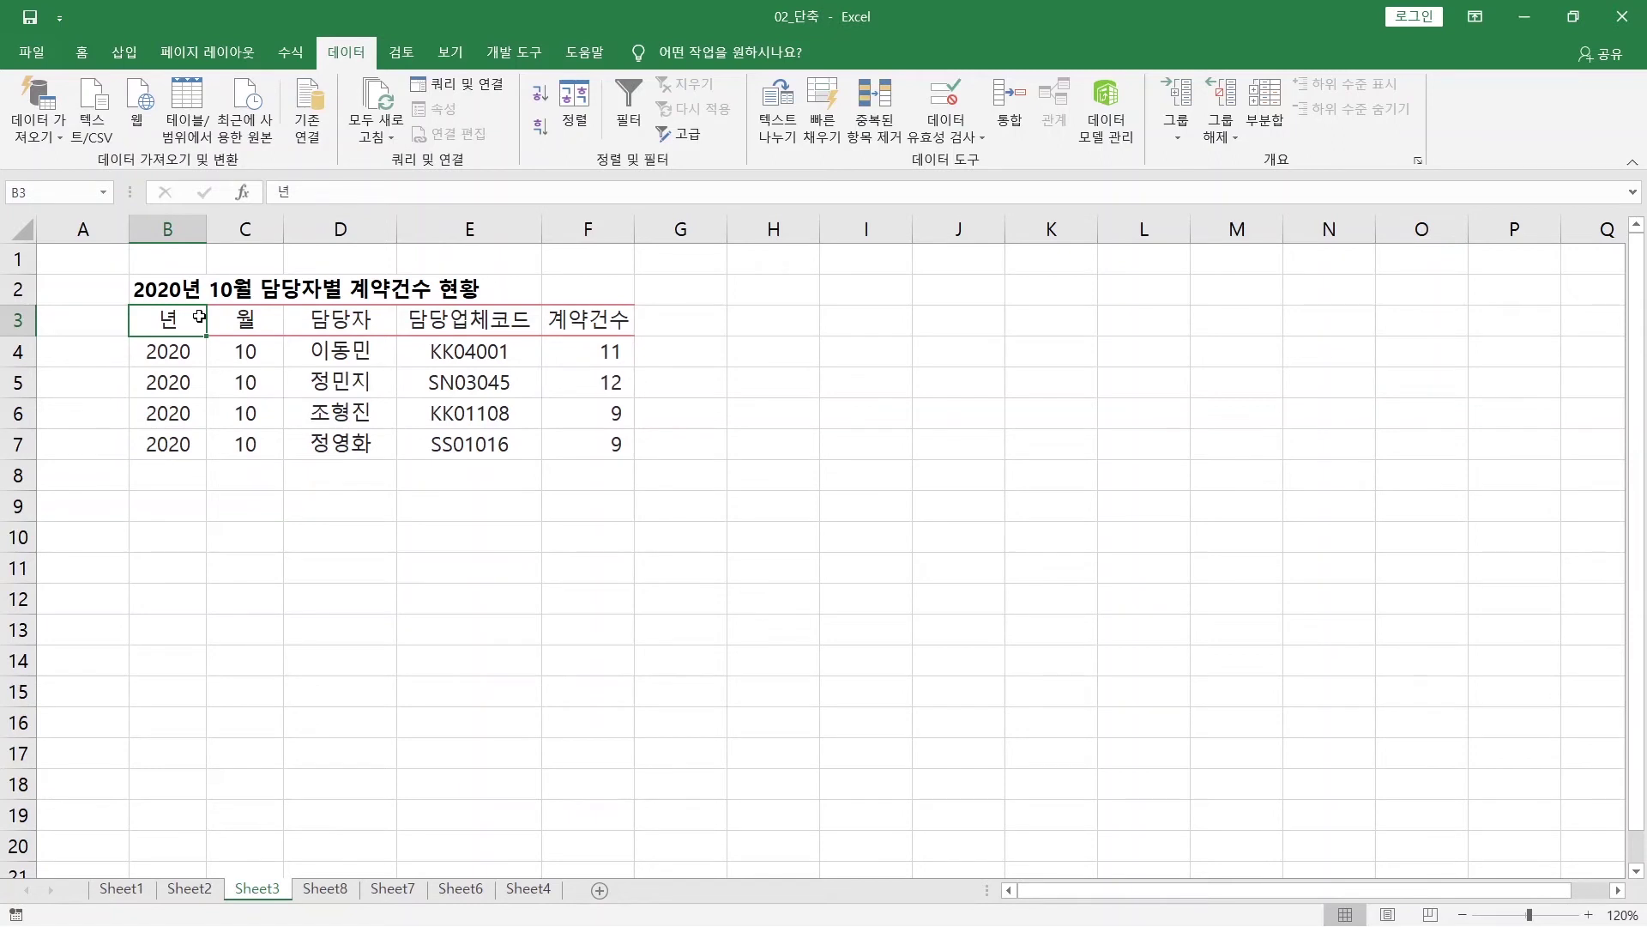
Step: Select the header cells B3:F3 on Sheet3 and set their font style to bold (굵게) through Format Cells
{"action": "key", "text": "shift+Right"}
{"action": "key", "text": "shift+Right"}
{"action": "key", "text": "shift+Right"}
{"action": "key", "text": "shift+Right"}
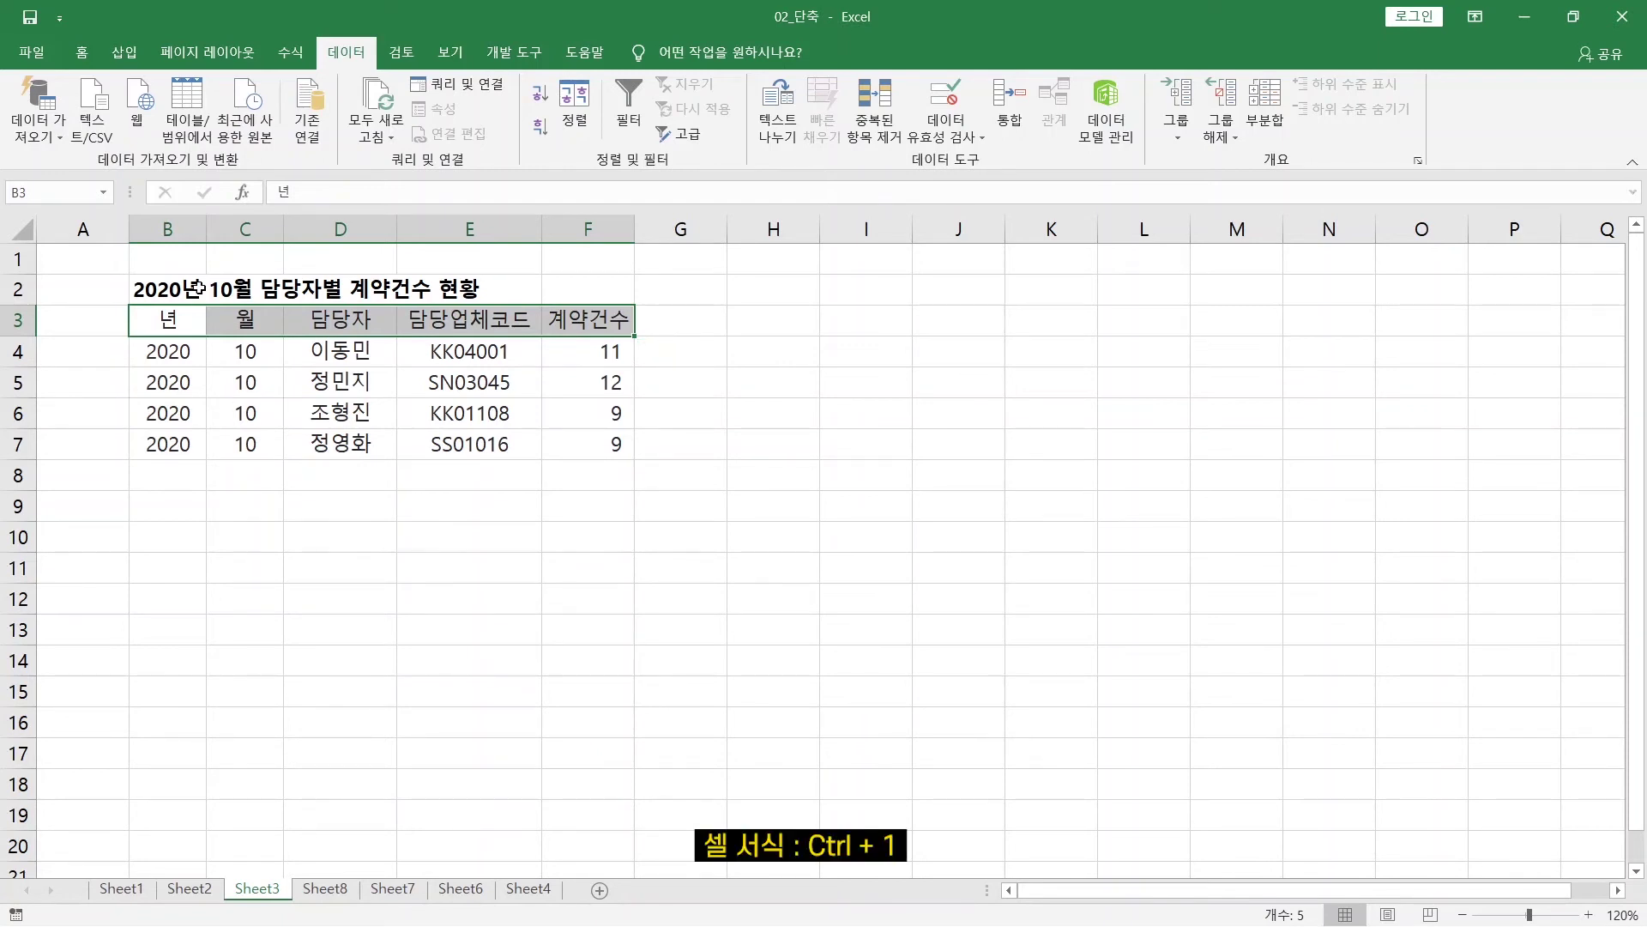
{"action": "key", "text": "ctrl+1"}
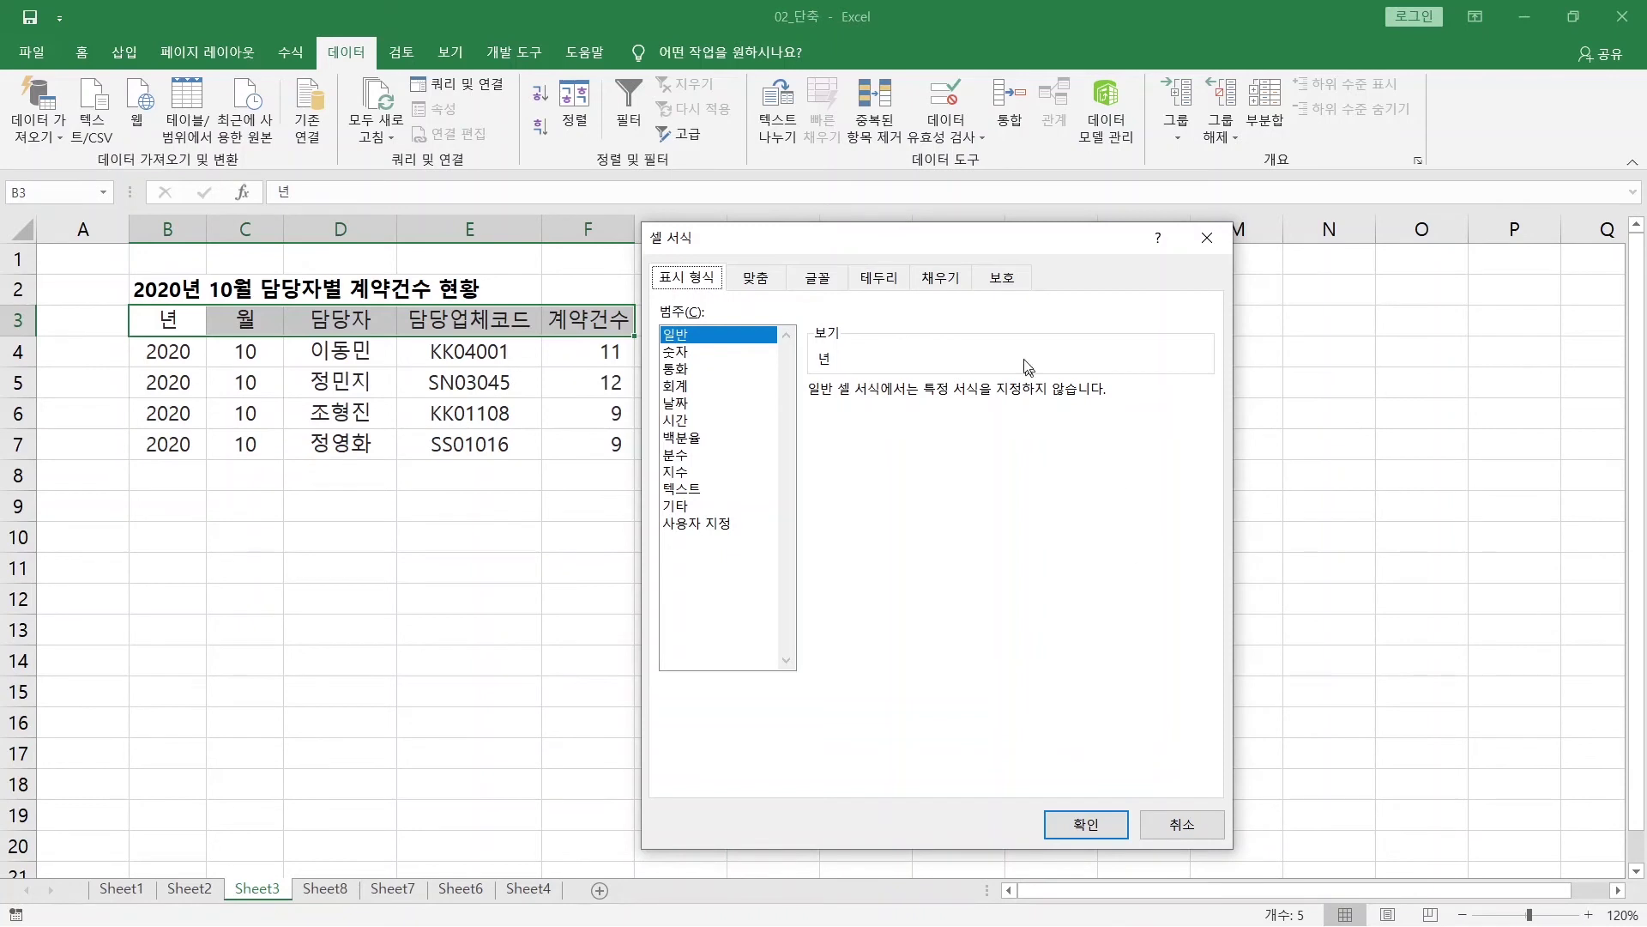
{"action": "left_click", "coordinate": [839, 276]}
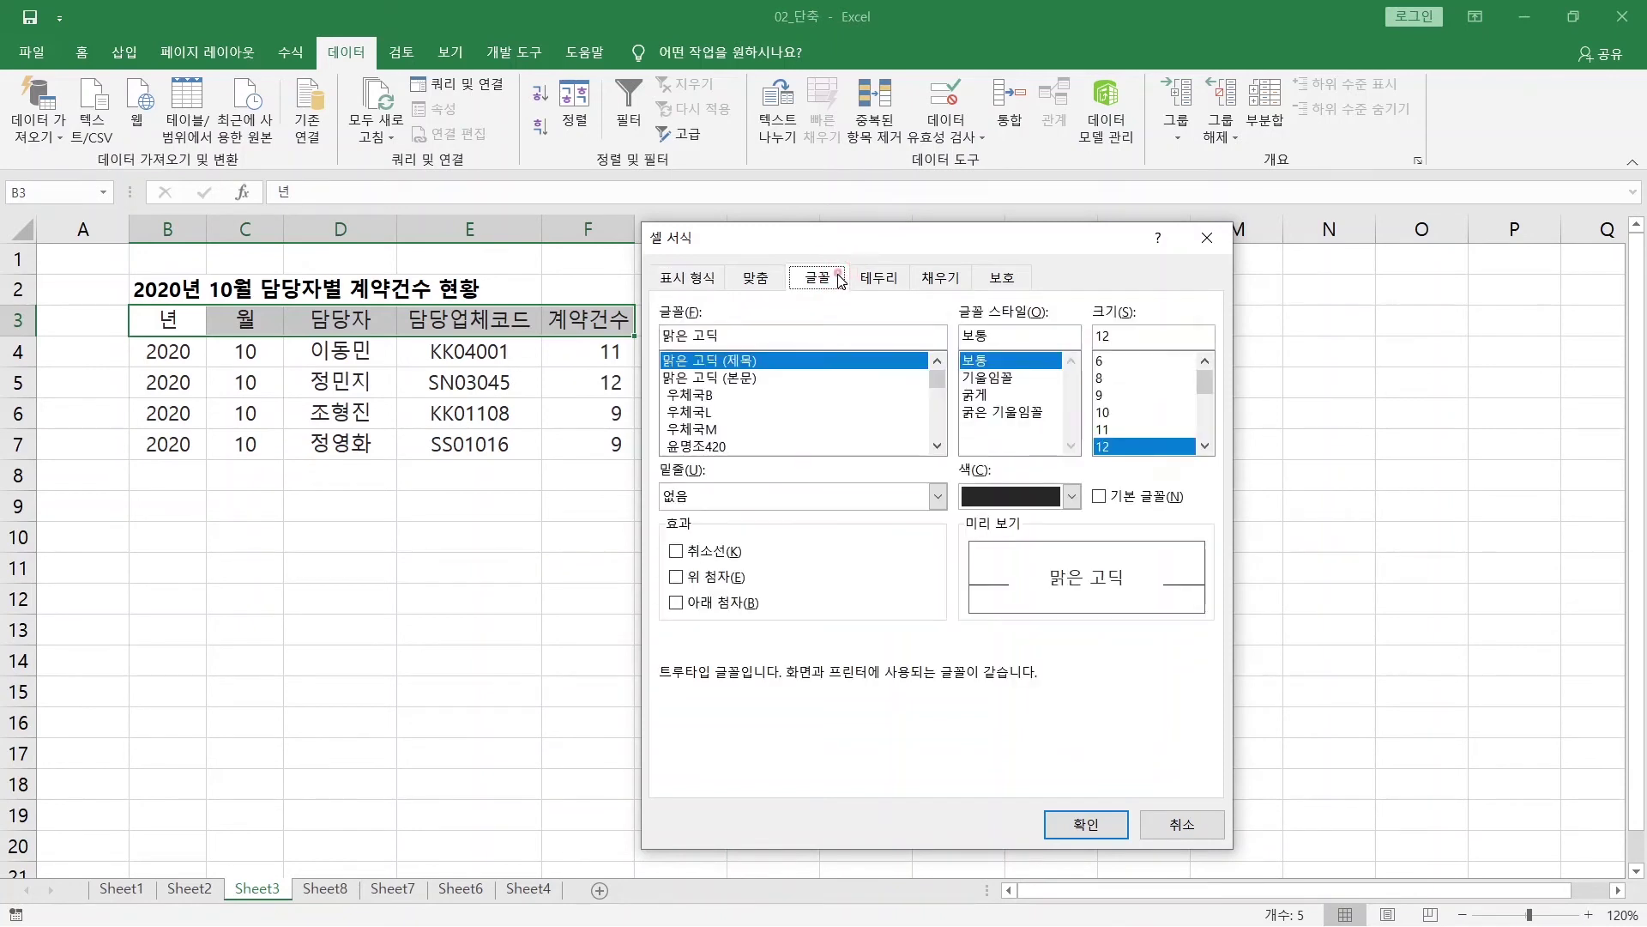
{"action": "left_click", "coordinate": [983, 397]}
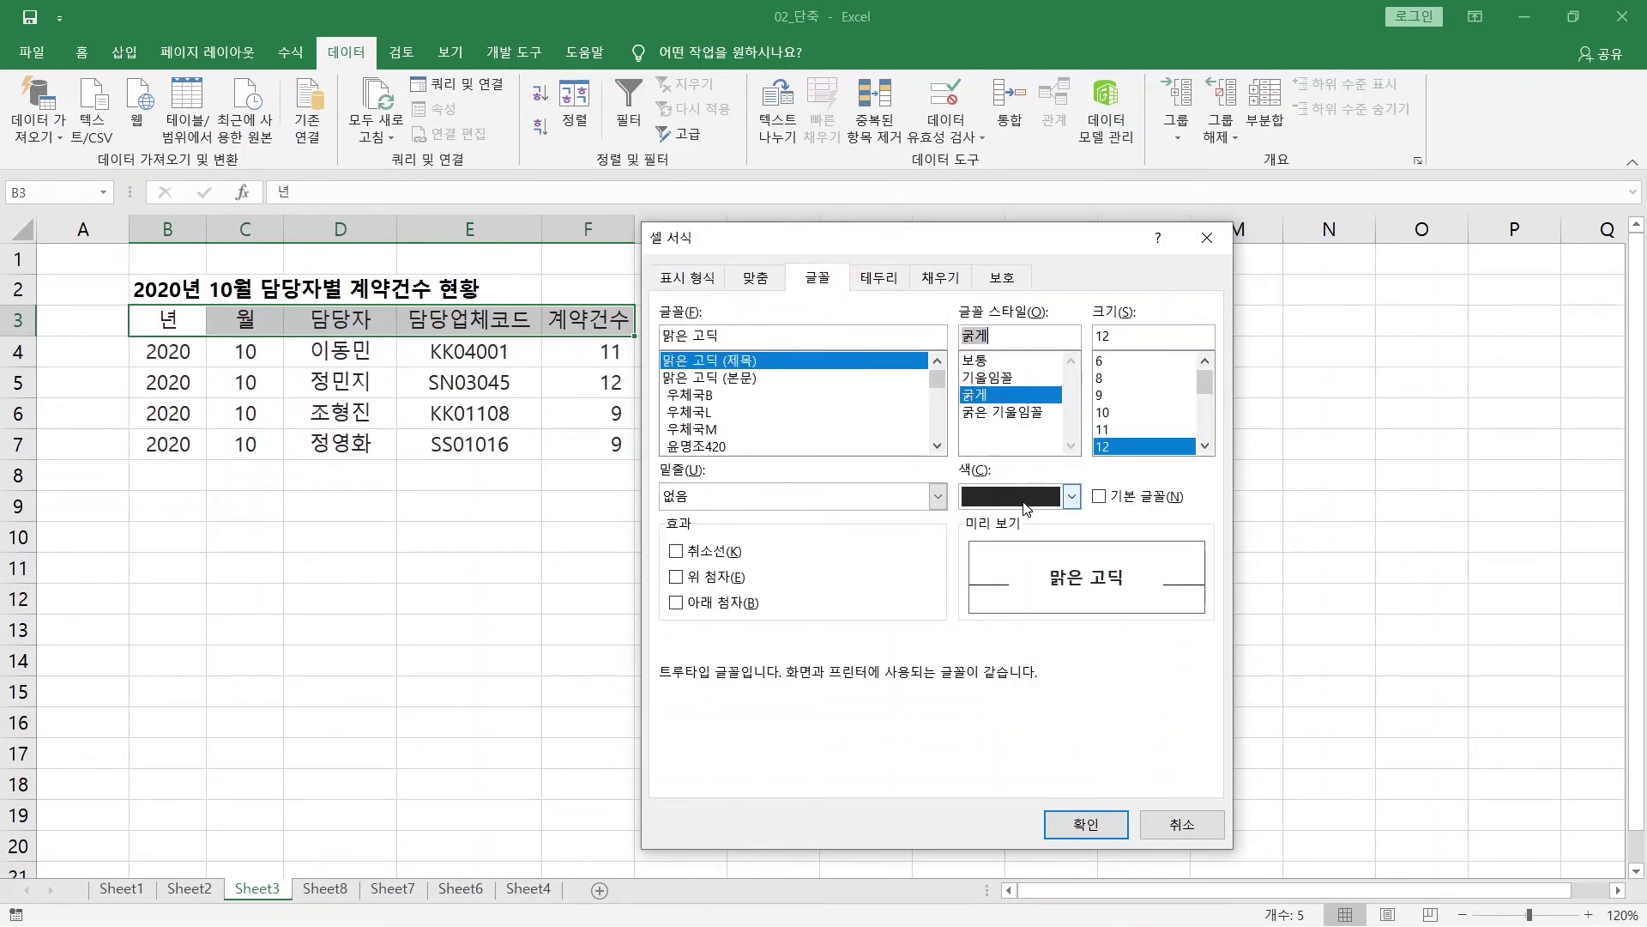
{"action": "left_click", "coordinate": [1025, 500]}
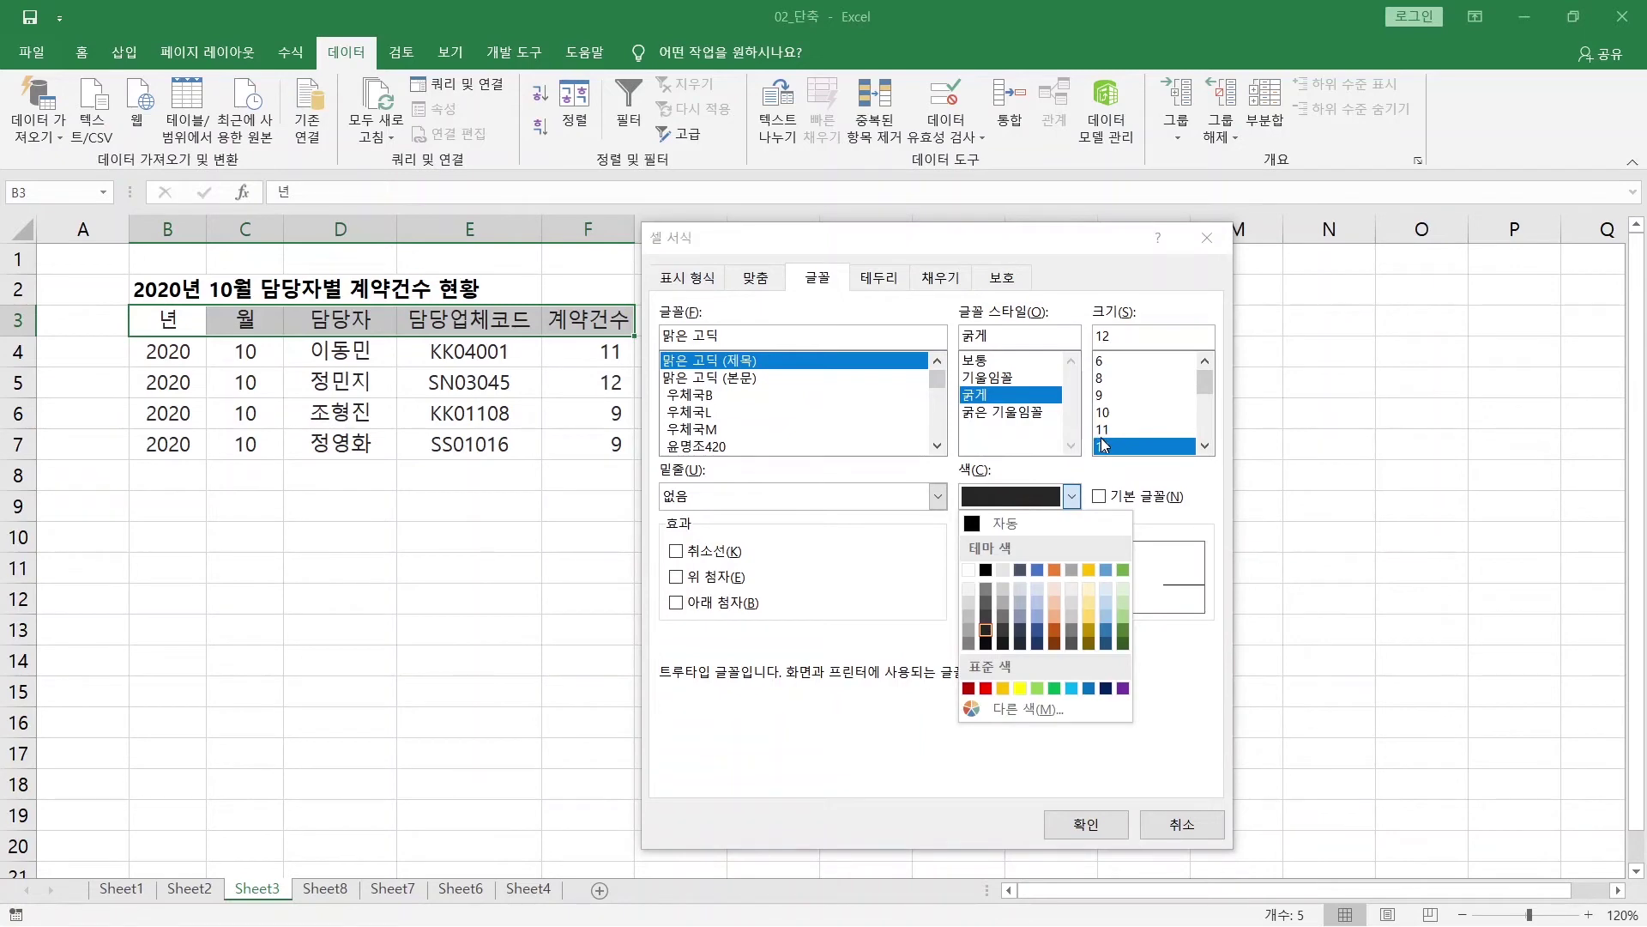
{"action": "left_click", "coordinate": [1077, 828]}
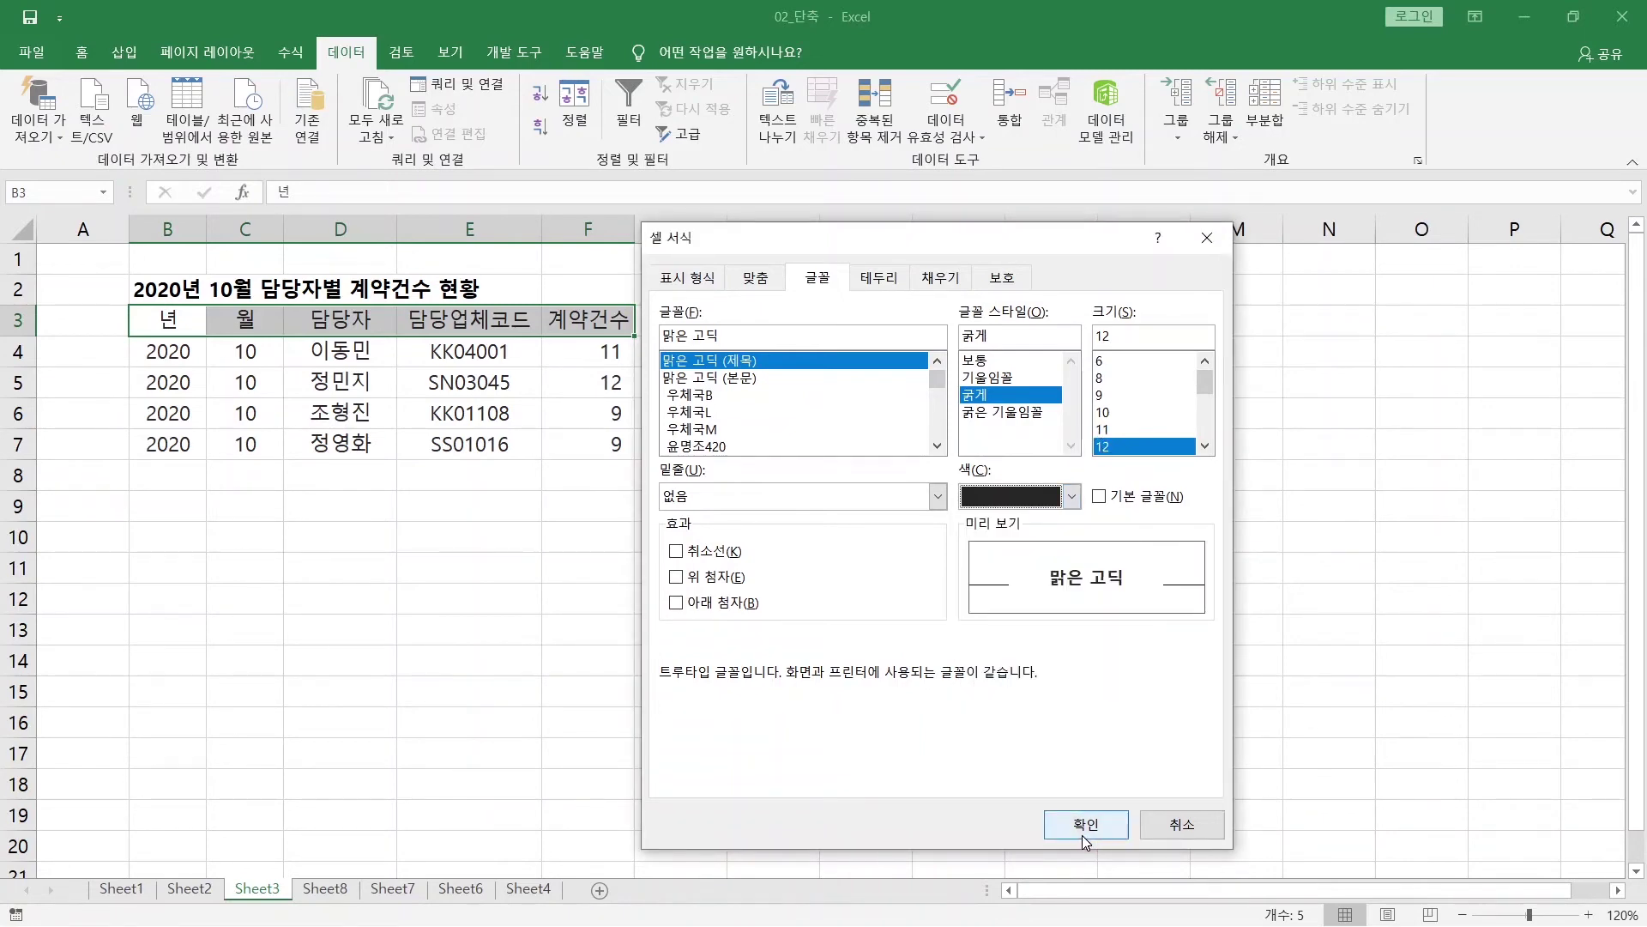
{"action": "left_click", "coordinate": [1084, 837]}
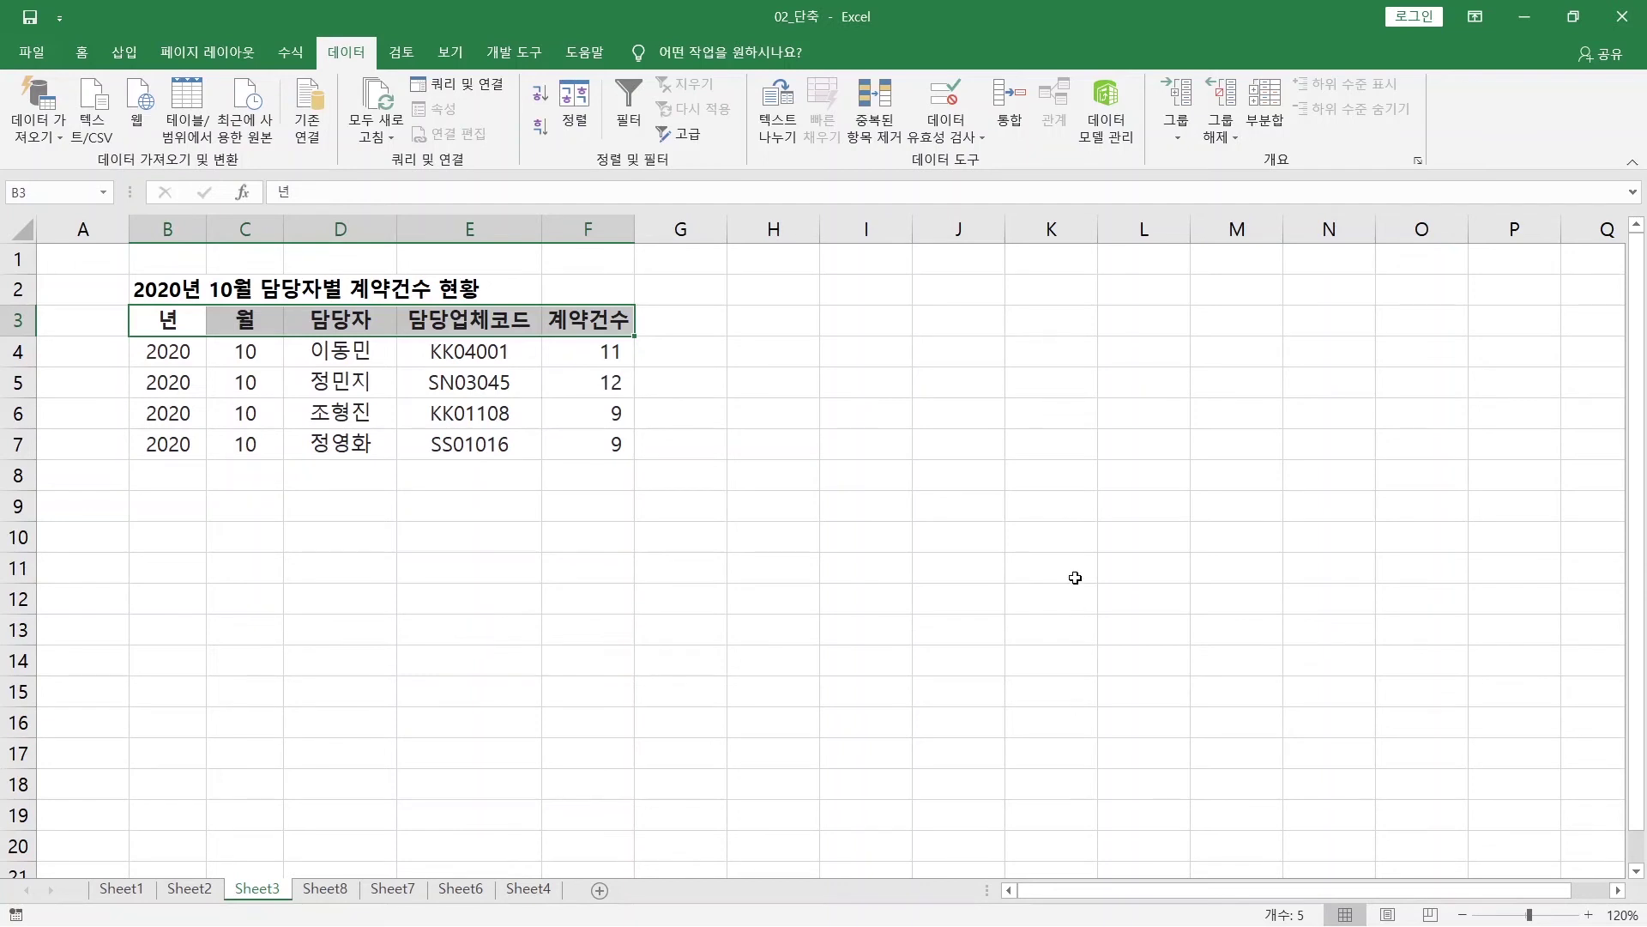
Step: Make the year in cell B4 bold and the year in cell B5 italic
{"action": "left_click", "coordinate": [75, 53]}
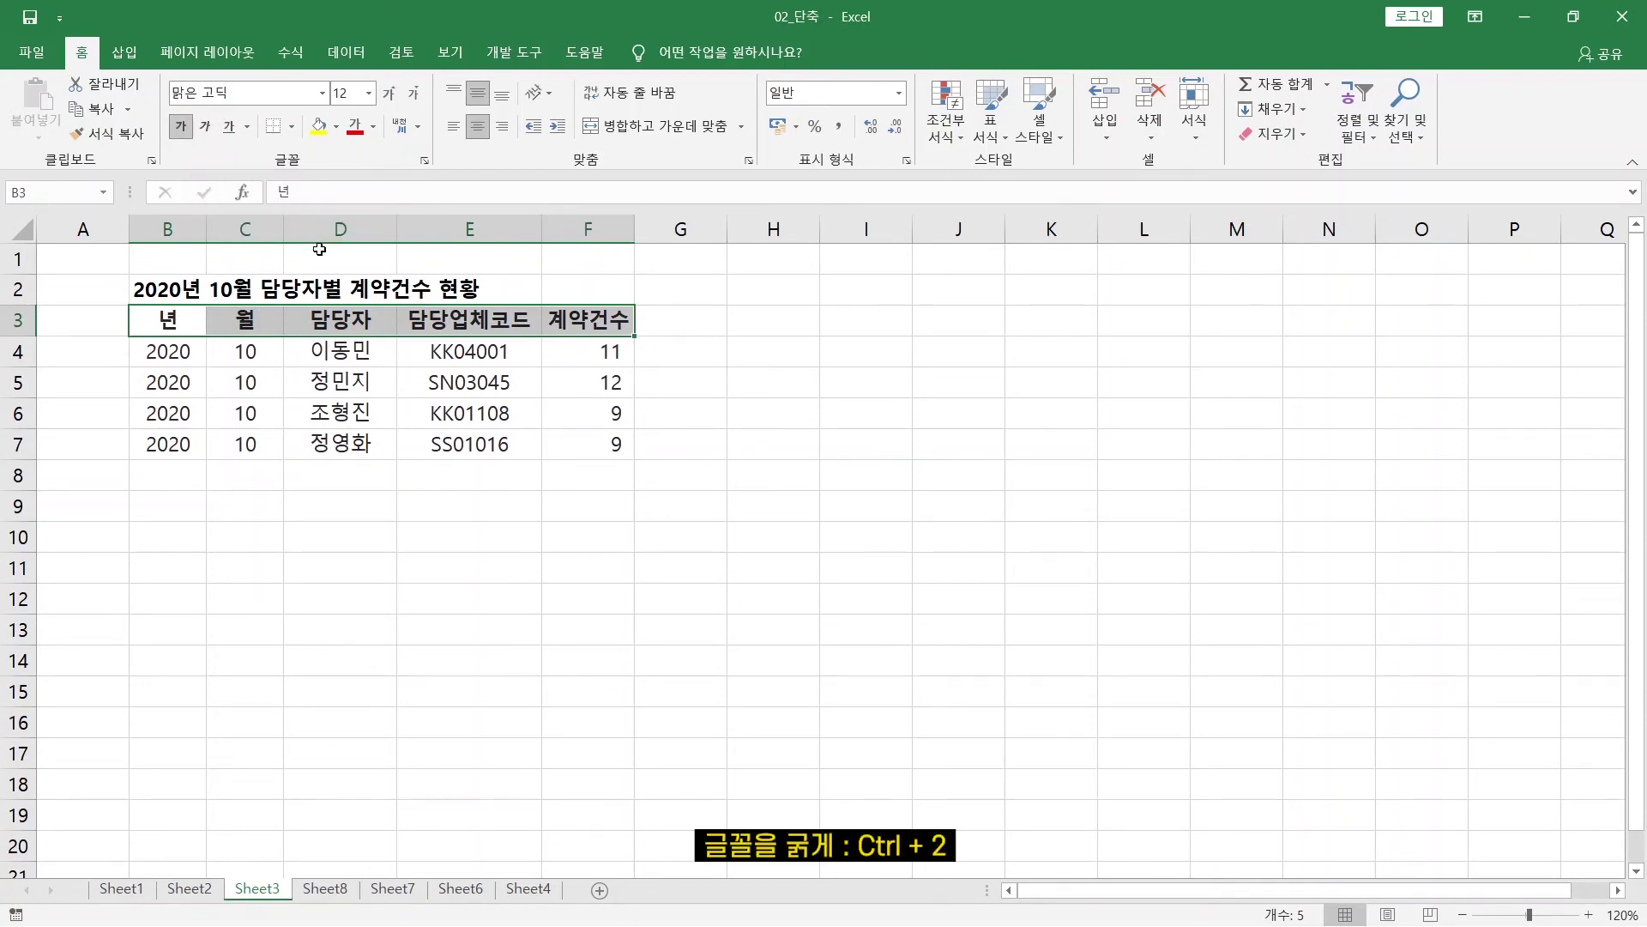
{"action": "key", "text": "Down"}
{"action": "key", "text": "ctrl+2"}
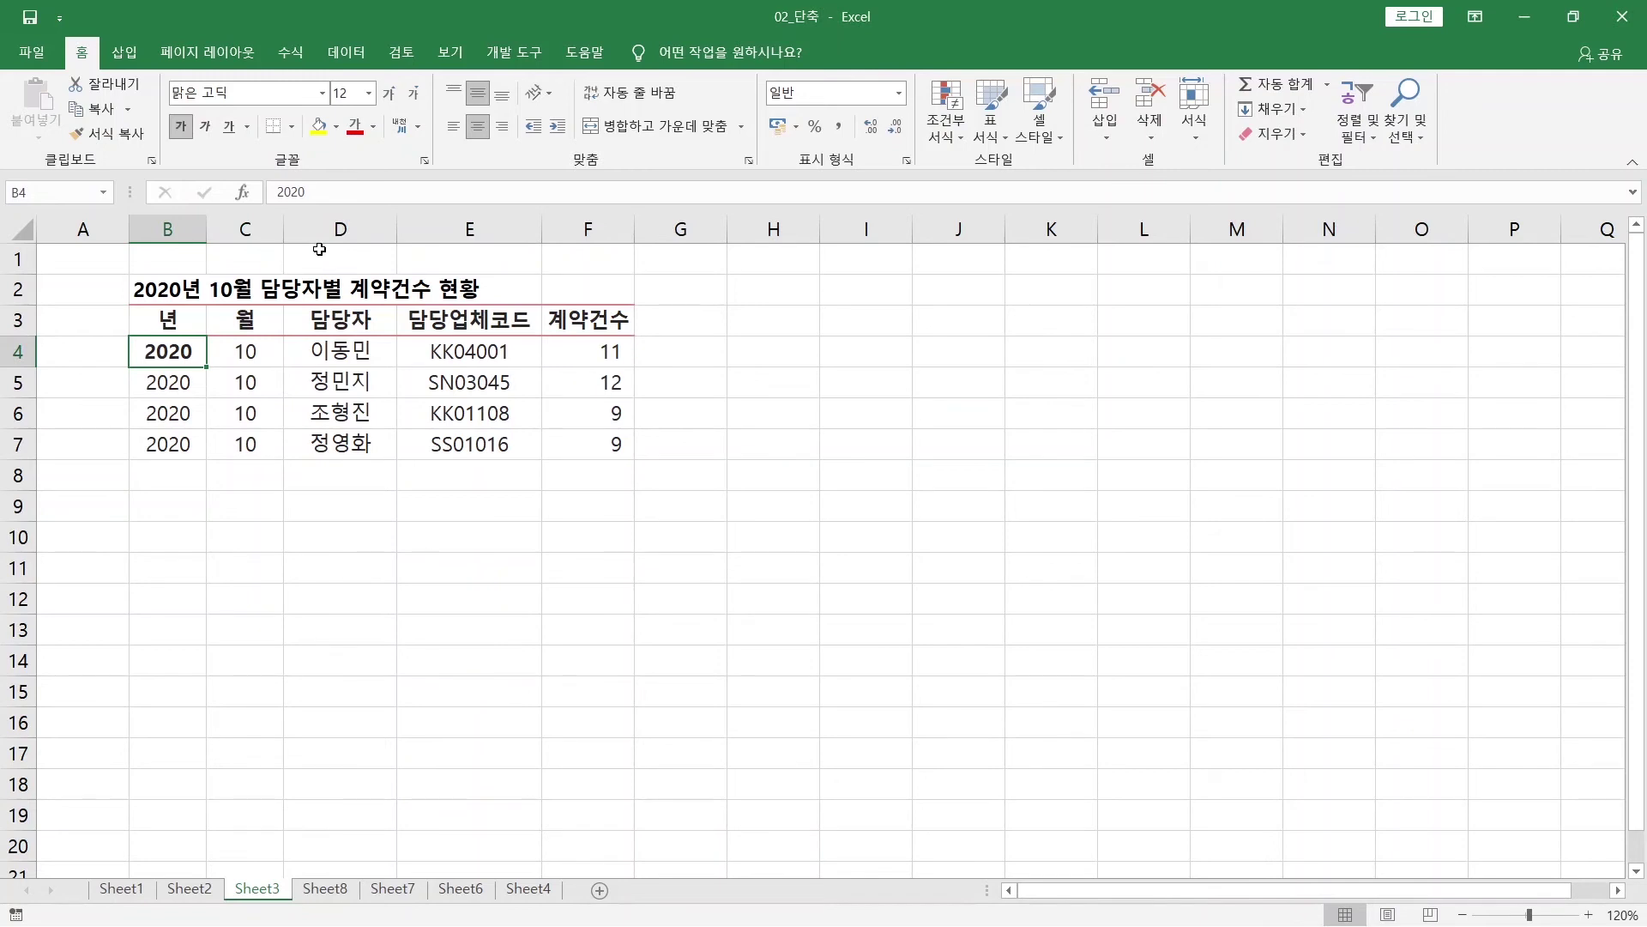
{"action": "key", "text": "Down"}
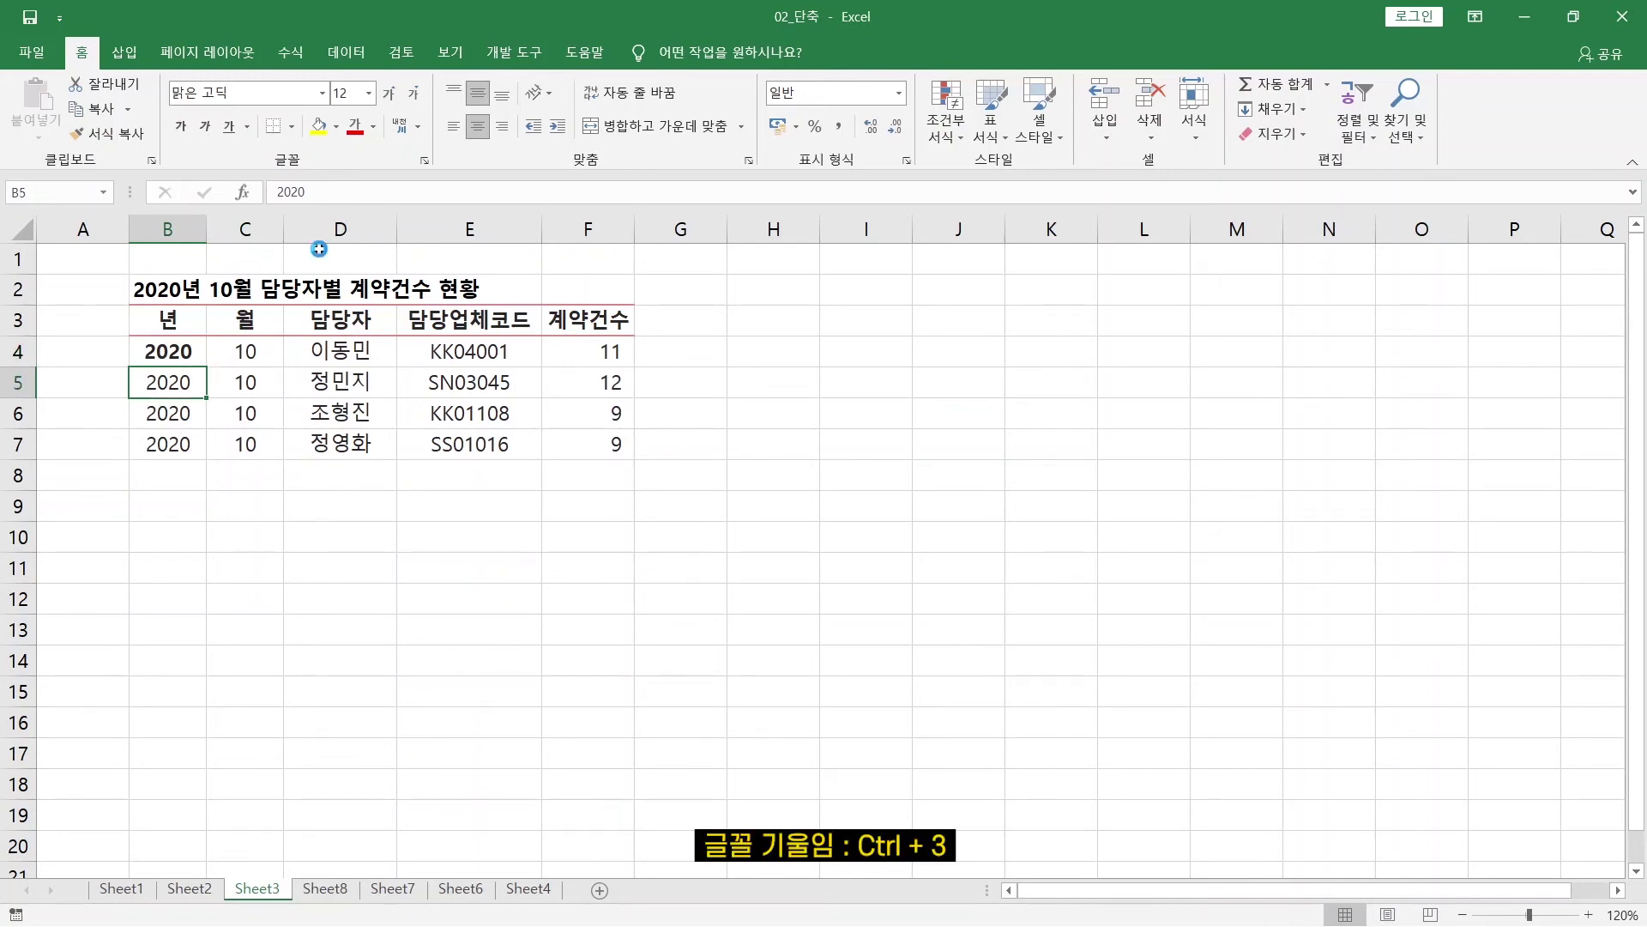
{"action": "key", "text": "ctrl+3"}
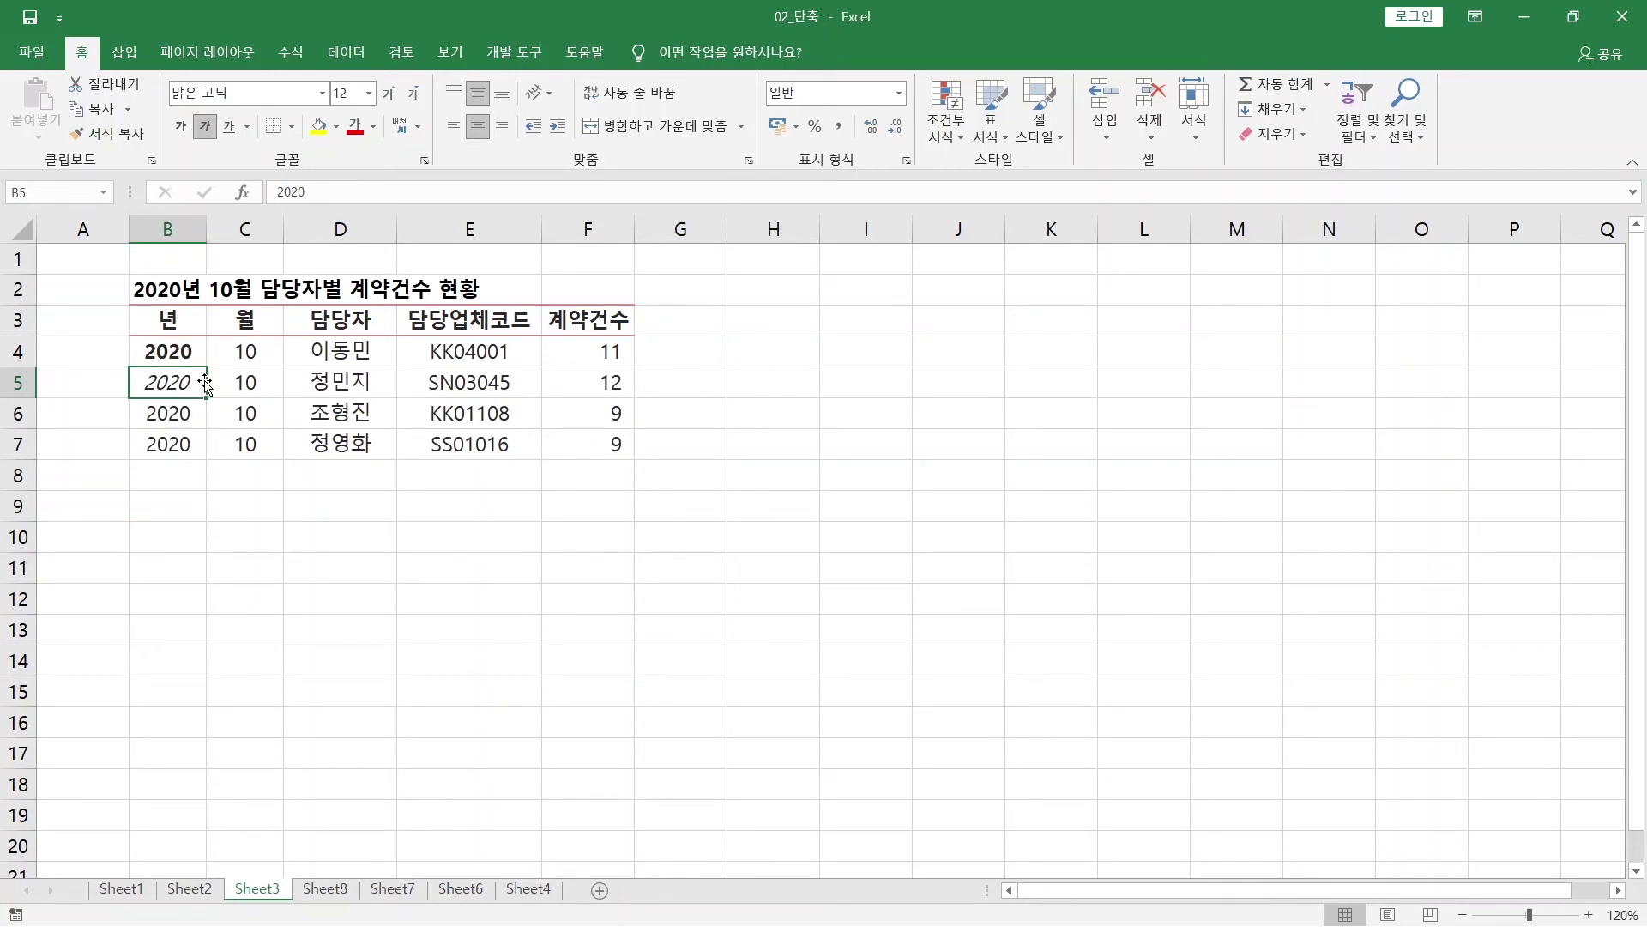
Step: Underline the year in cell B6 and apply strikethrough to cell B7
{"action": "key", "text": "Down"}
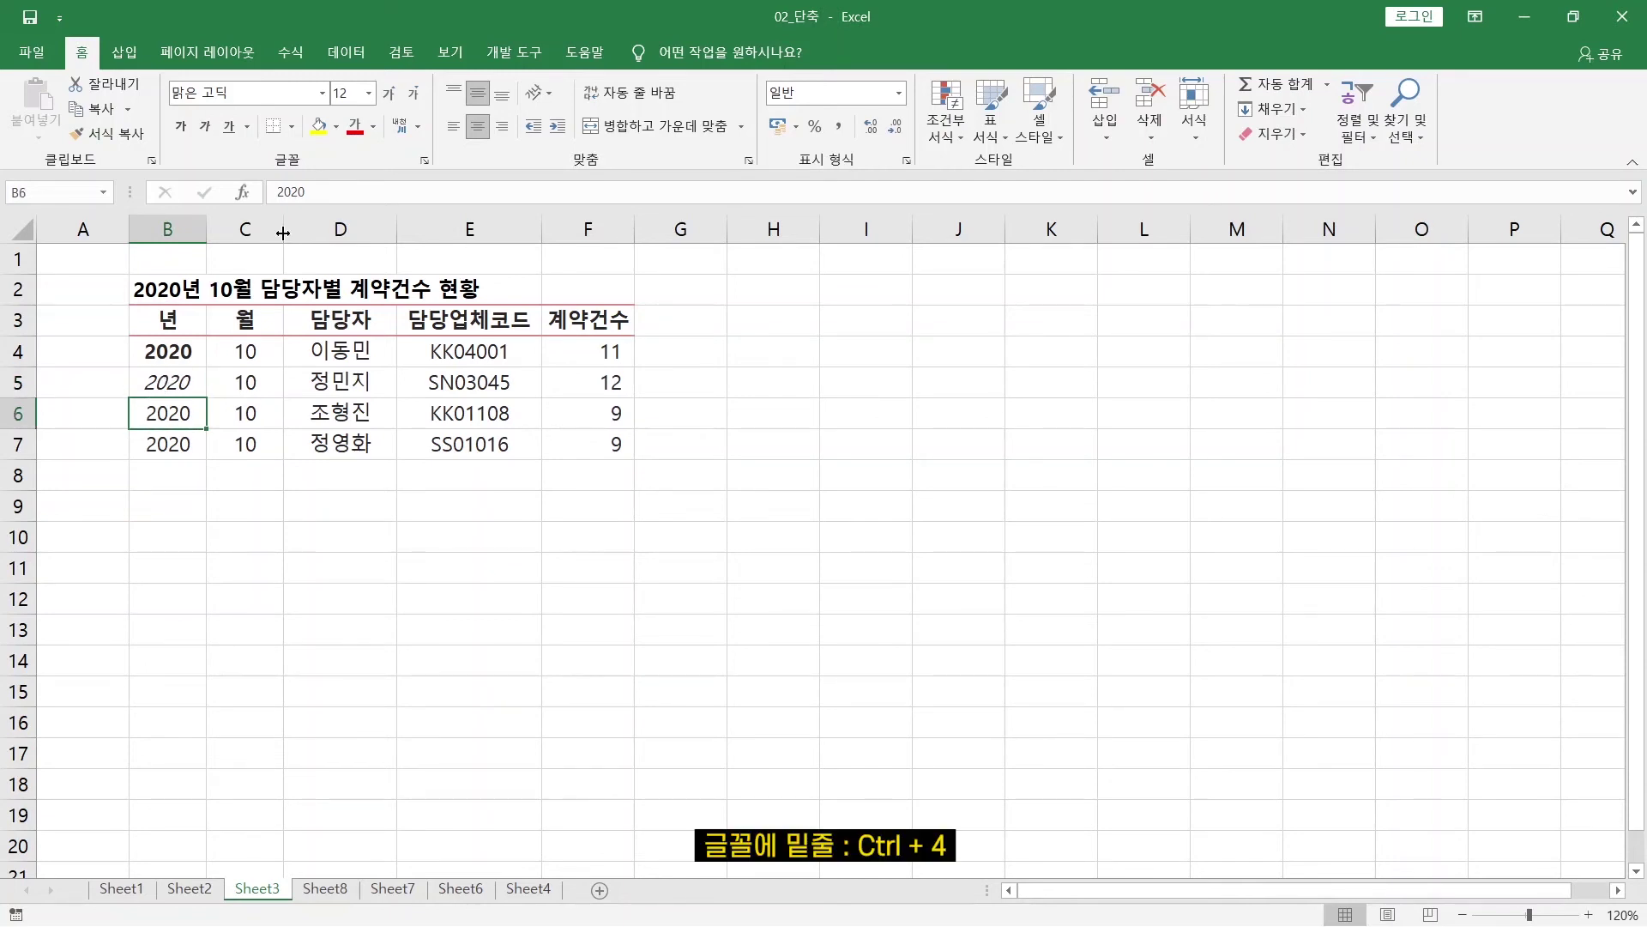
{"action": "key", "text": "ctrl+4"}
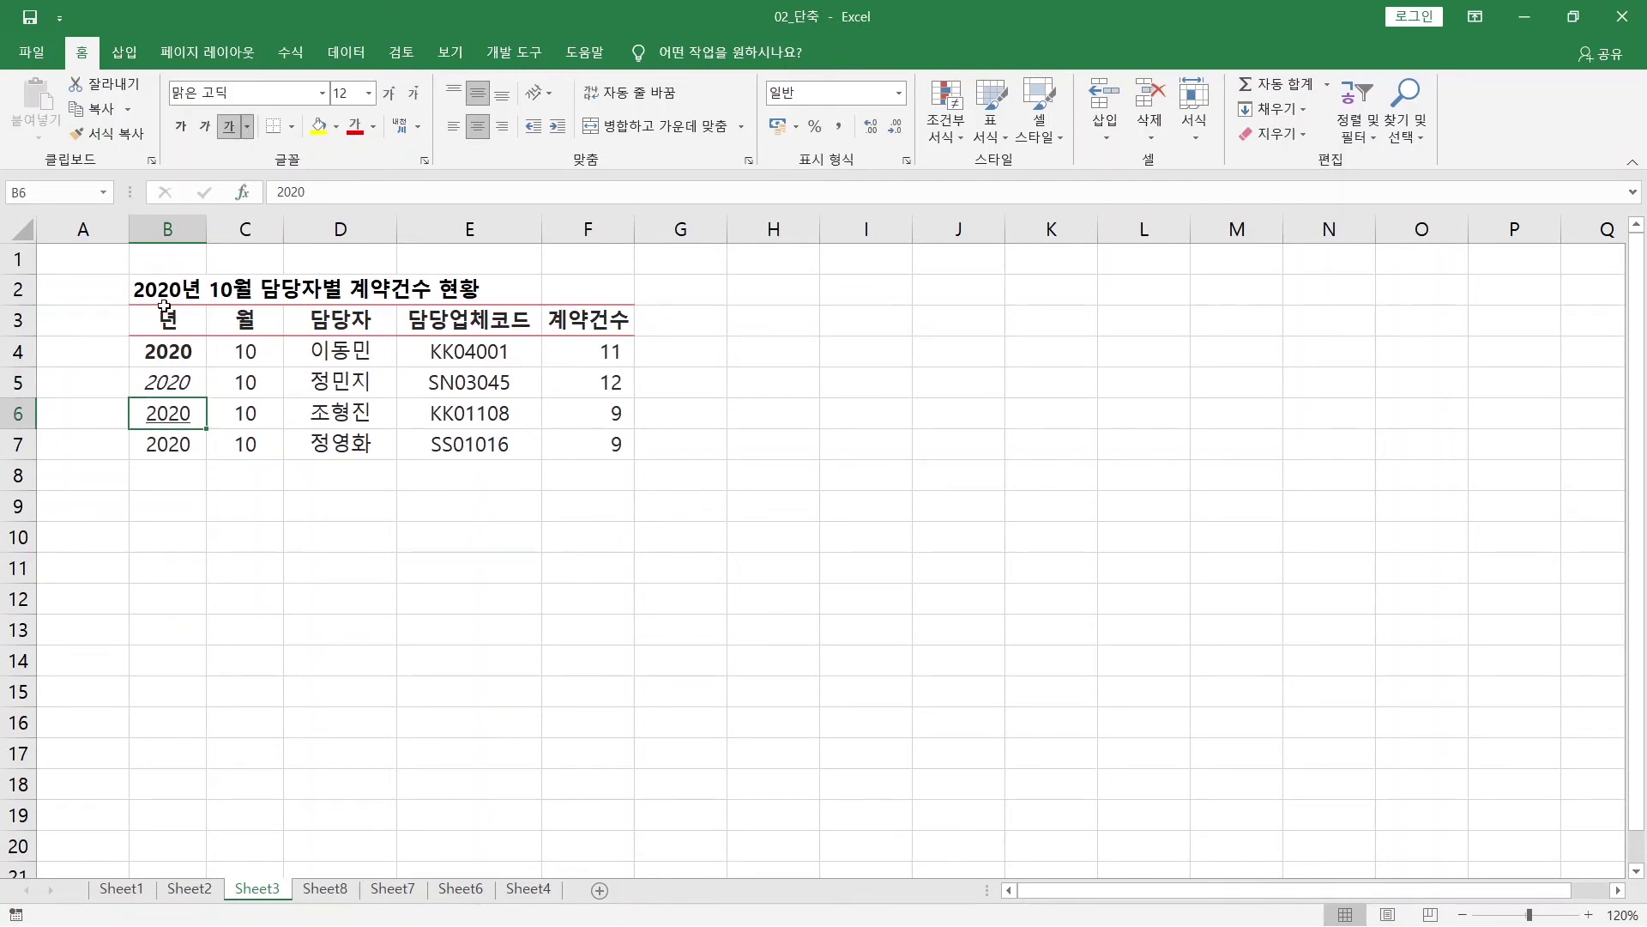
{"action": "key", "text": "Down"}
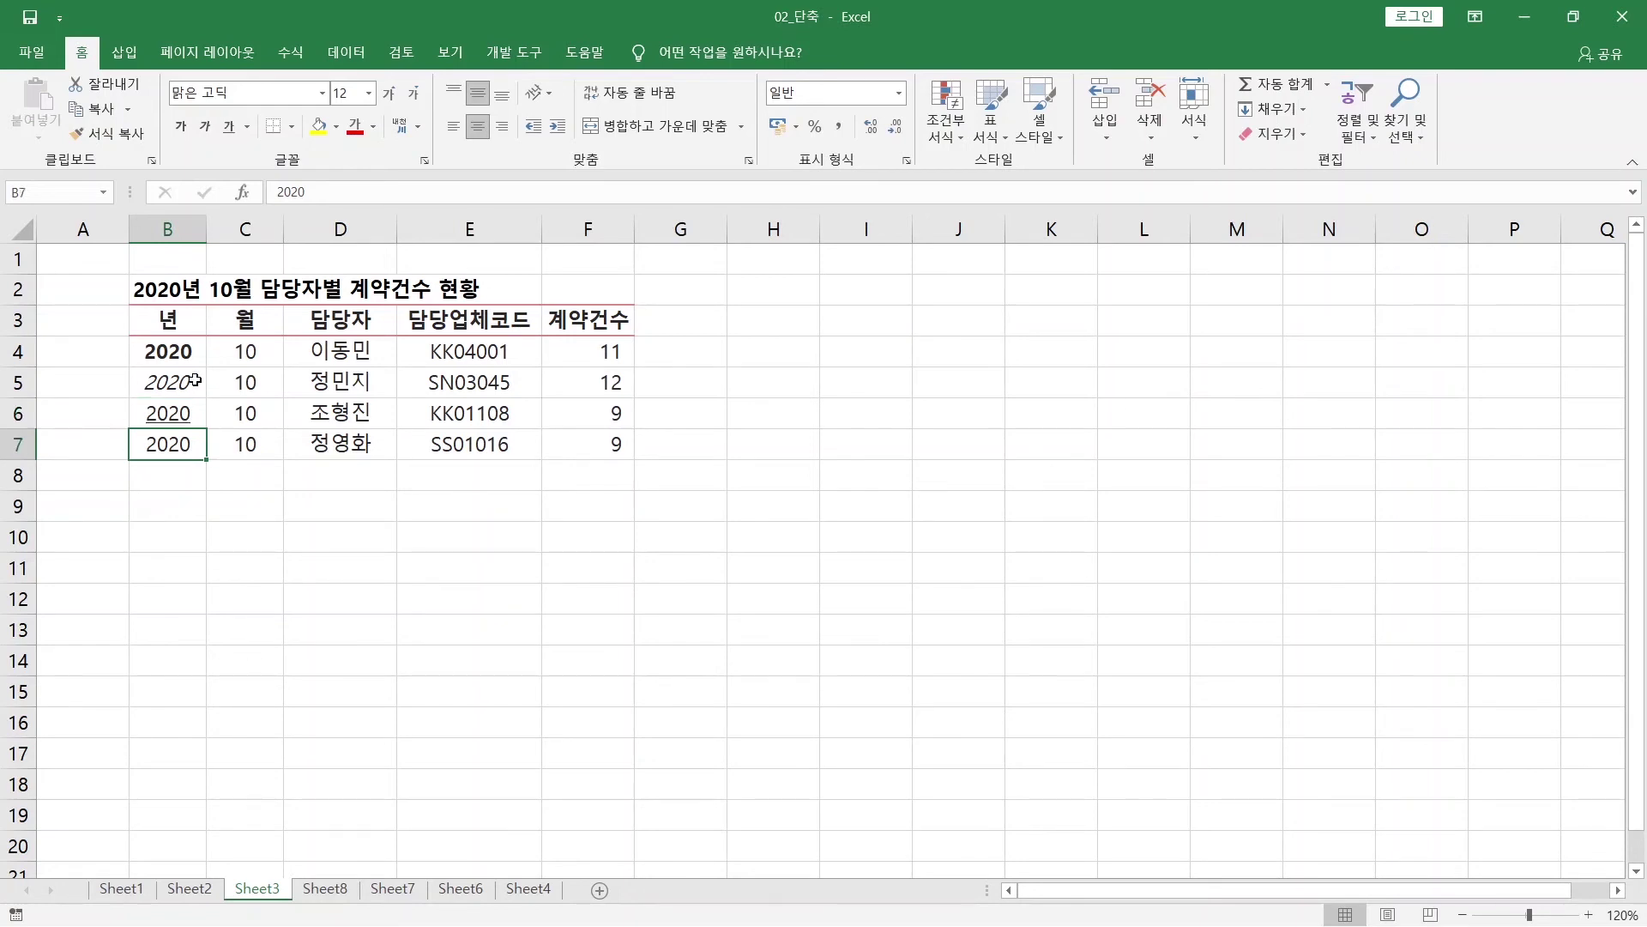
{"action": "key", "text": "ctrl+5"}
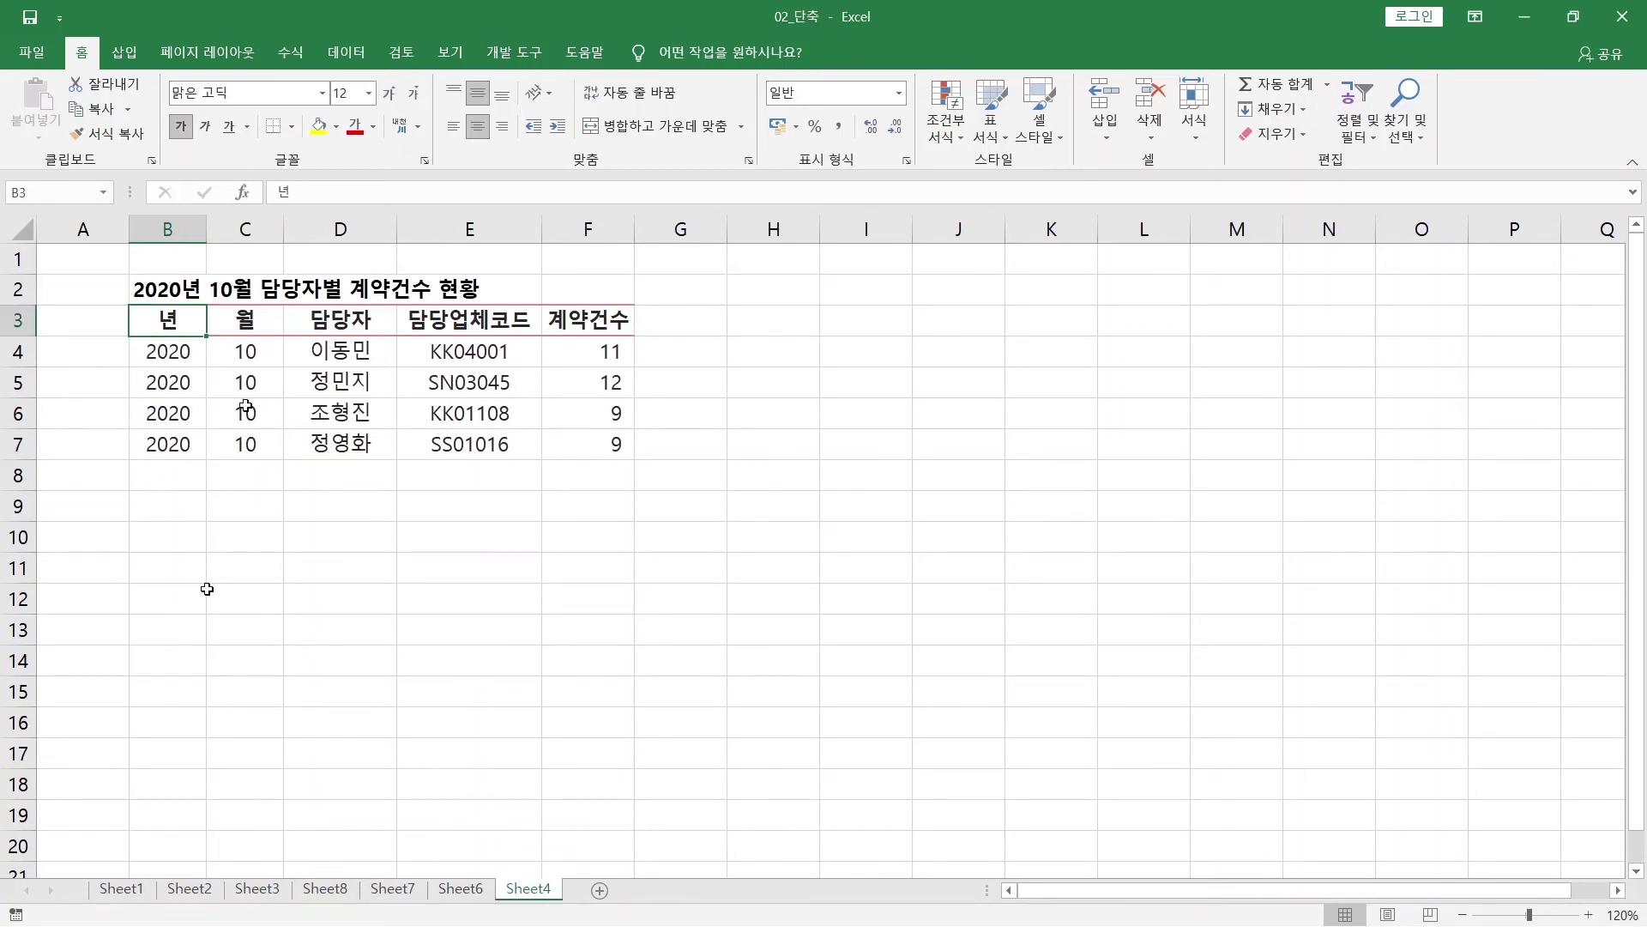
Step: Turn on filtering for the table's header row on Sheet4, starting from cell B3
{"action": "left_click", "coordinate": [175, 322]}
{"action": "key", "text": "ctrl+shift+l"}
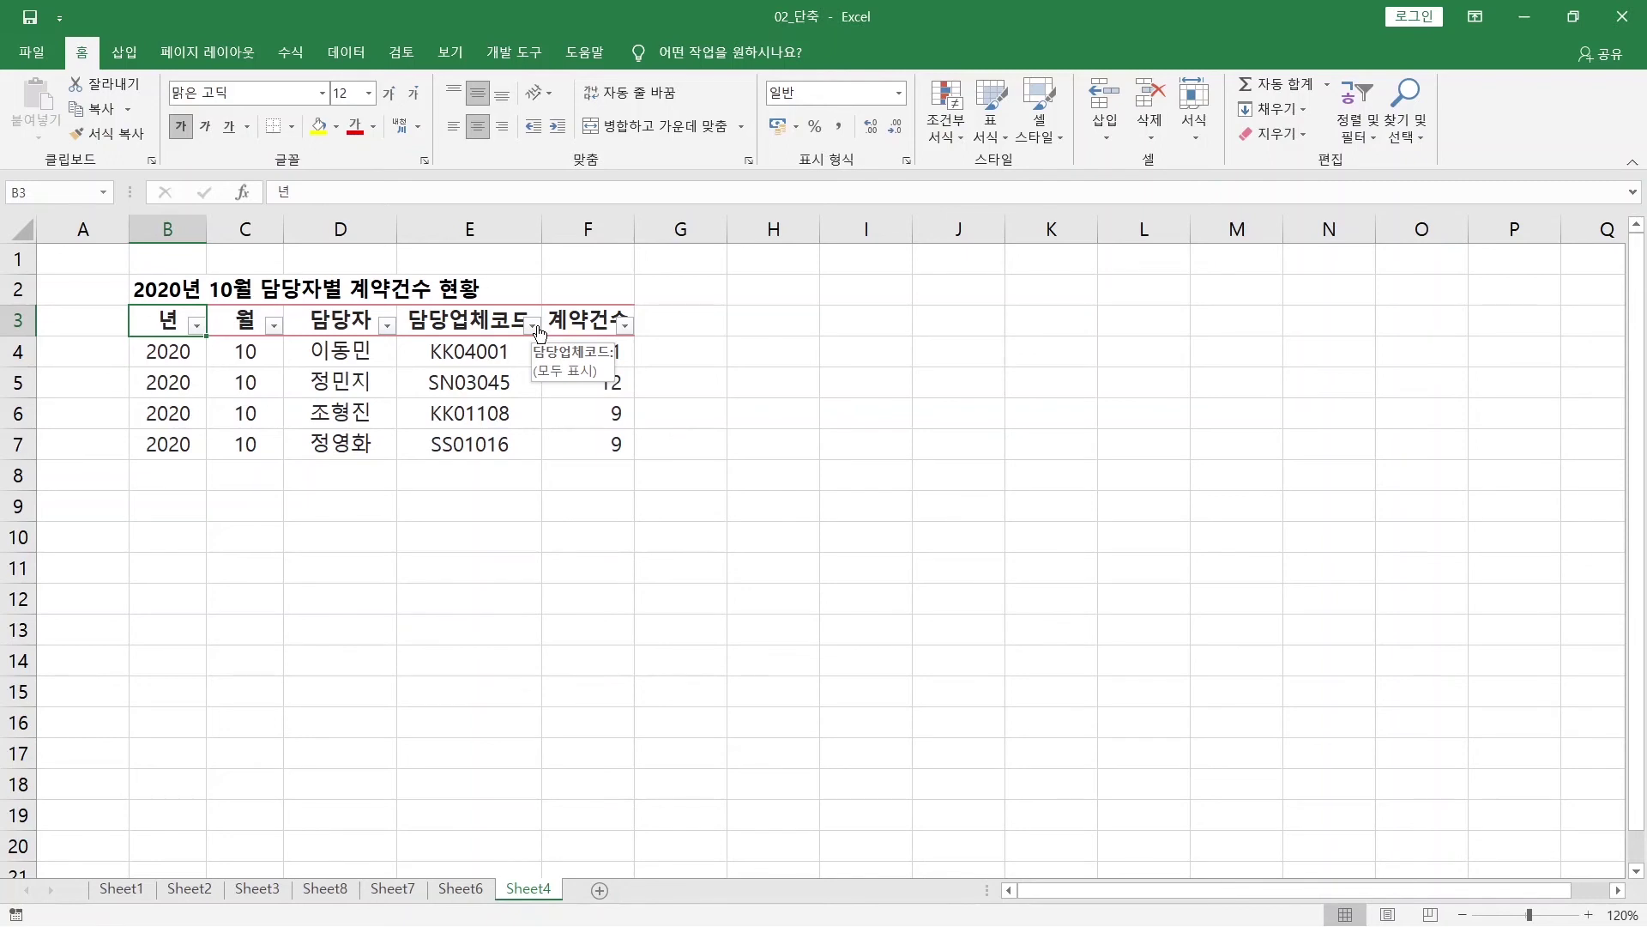
Step: Filter the 담당자 column so that only the first listed person remains, unticking the other three
{"action": "key", "text": "Right"}
{"action": "key", "text": "Right"}
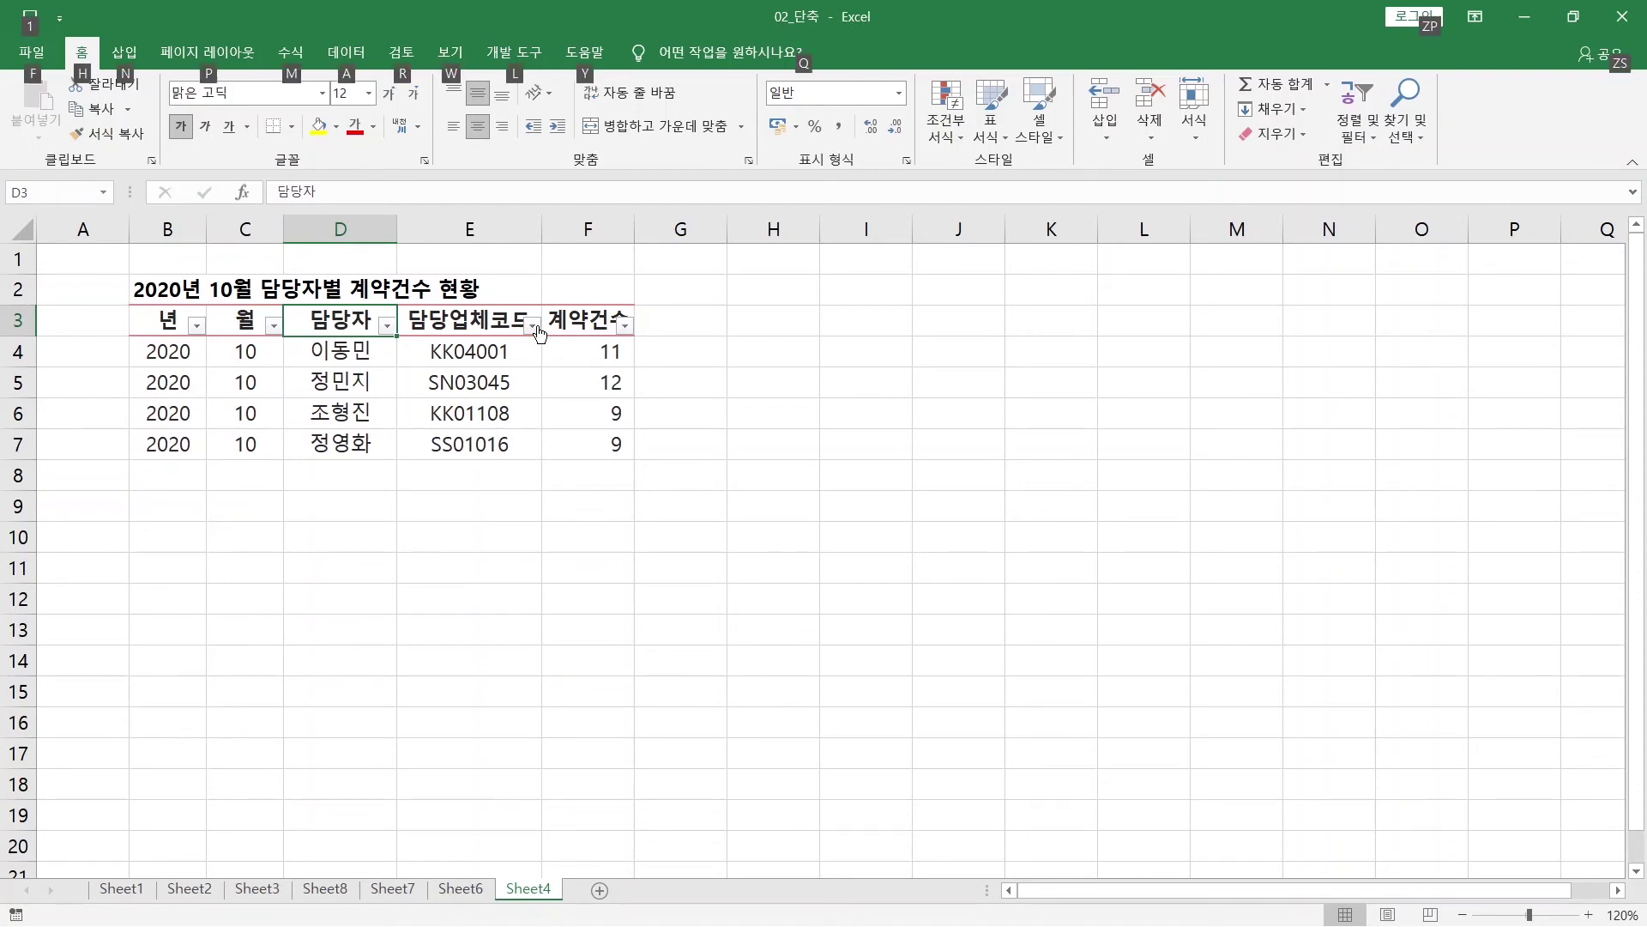
{"action": "key", "text": "alt+Down"}
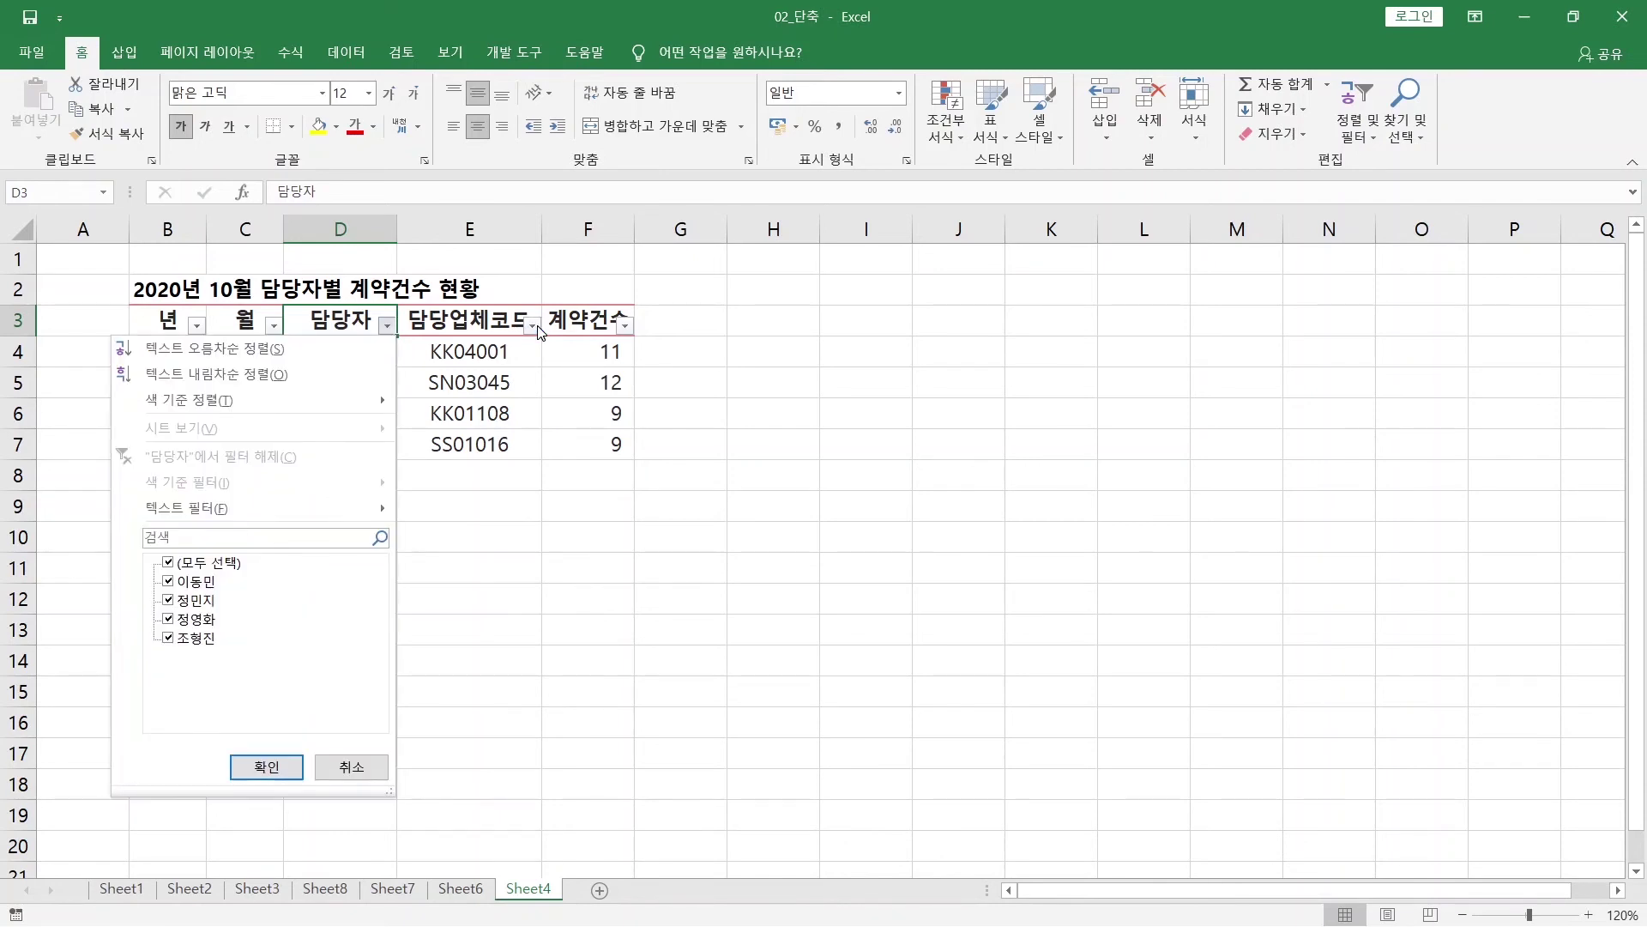
{"action": "key", "text": "Down"}
{"action": "key", "text": "Down"}
{"action": "key", "text": "Down"}
{"action": "key", "text": "Down"}
{"action": "key", "text": "Down"}
{"action": "key", "text": "Down"}
{"action": "key", "text": "Down"}
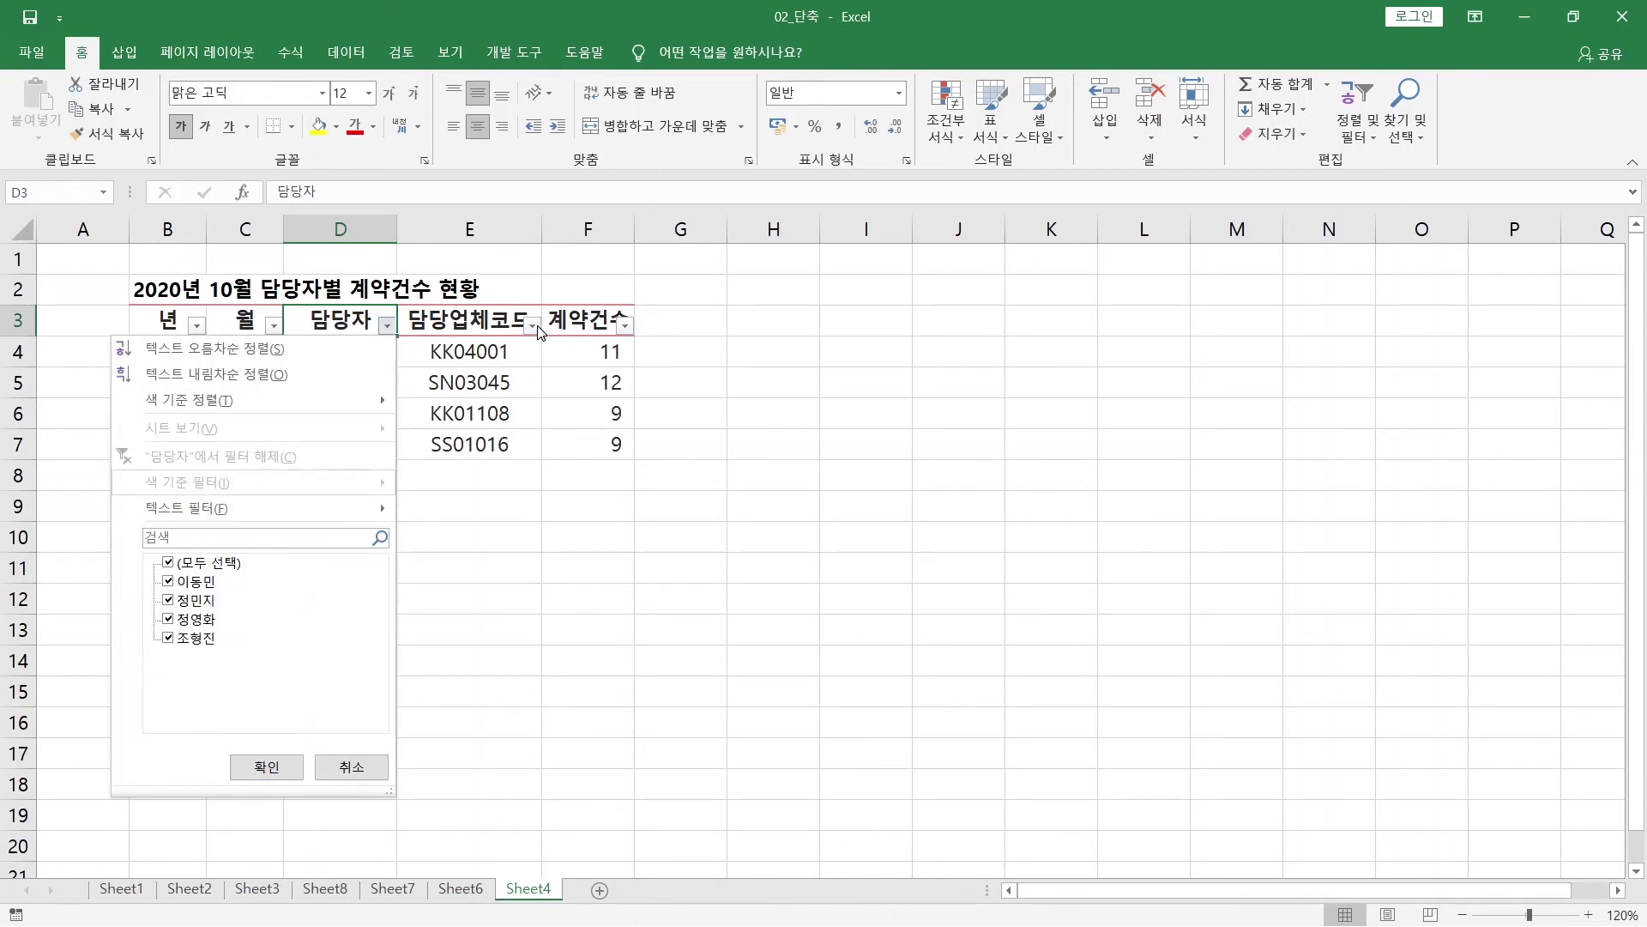
{"action": "key", "text": "Down"}
{"action": "key", "text": "Down"}
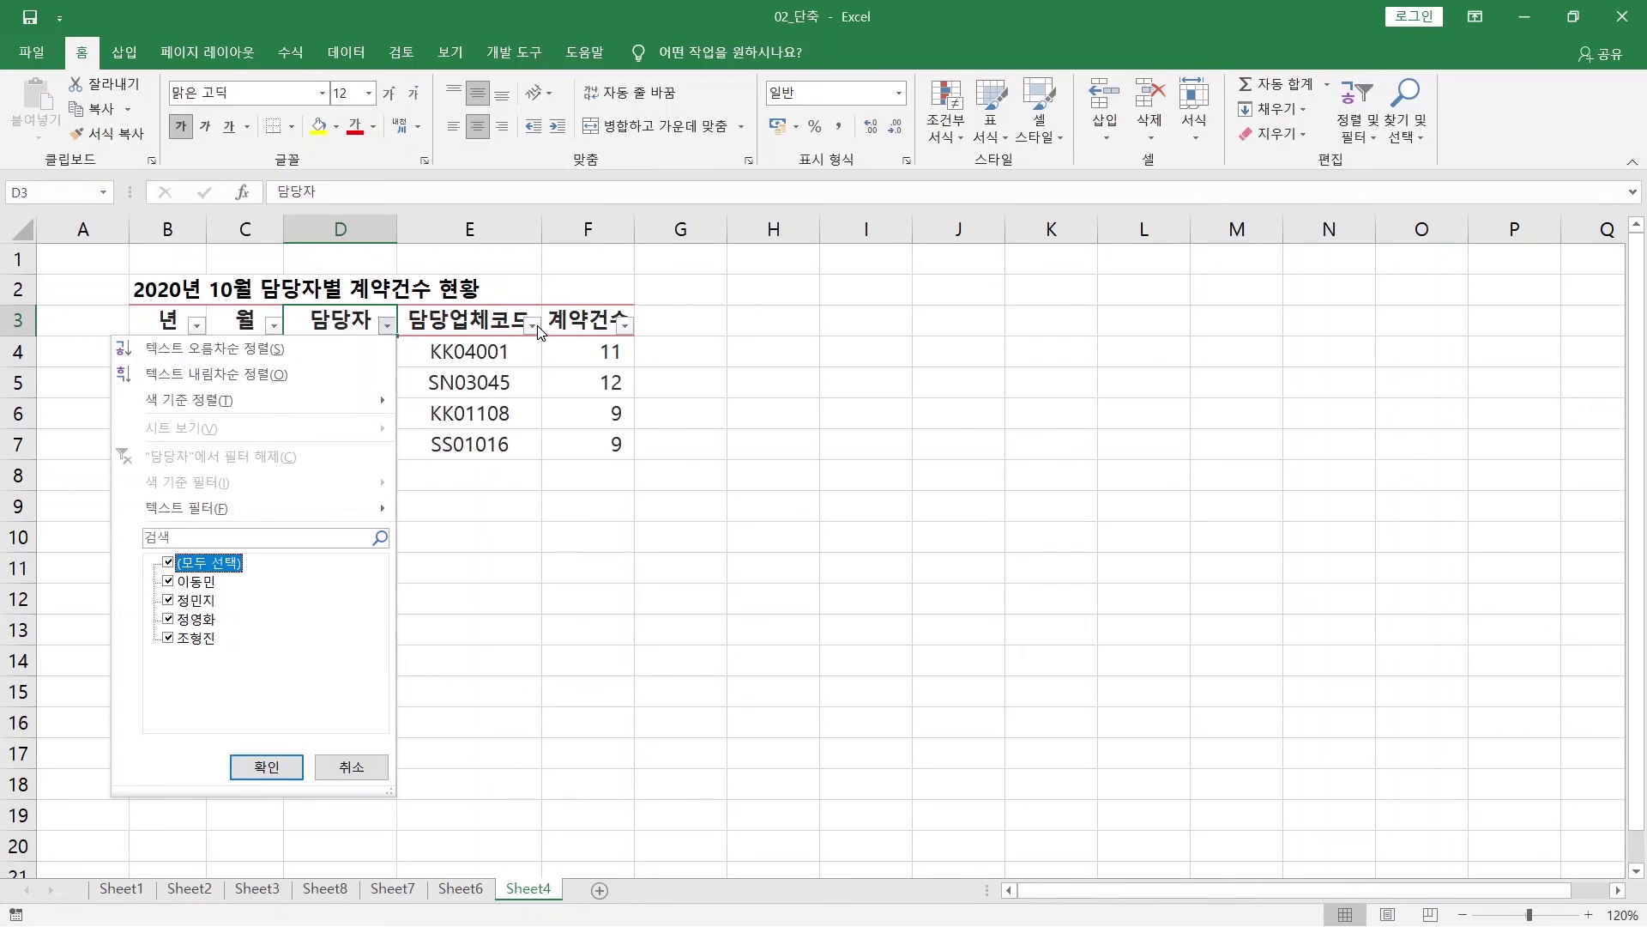
{"action": "key", "text": "Down"}
{"action": "key", "text": "Down"}
{"action": "key", "text": "Down"}
{"action": "key", "text": "Down"}
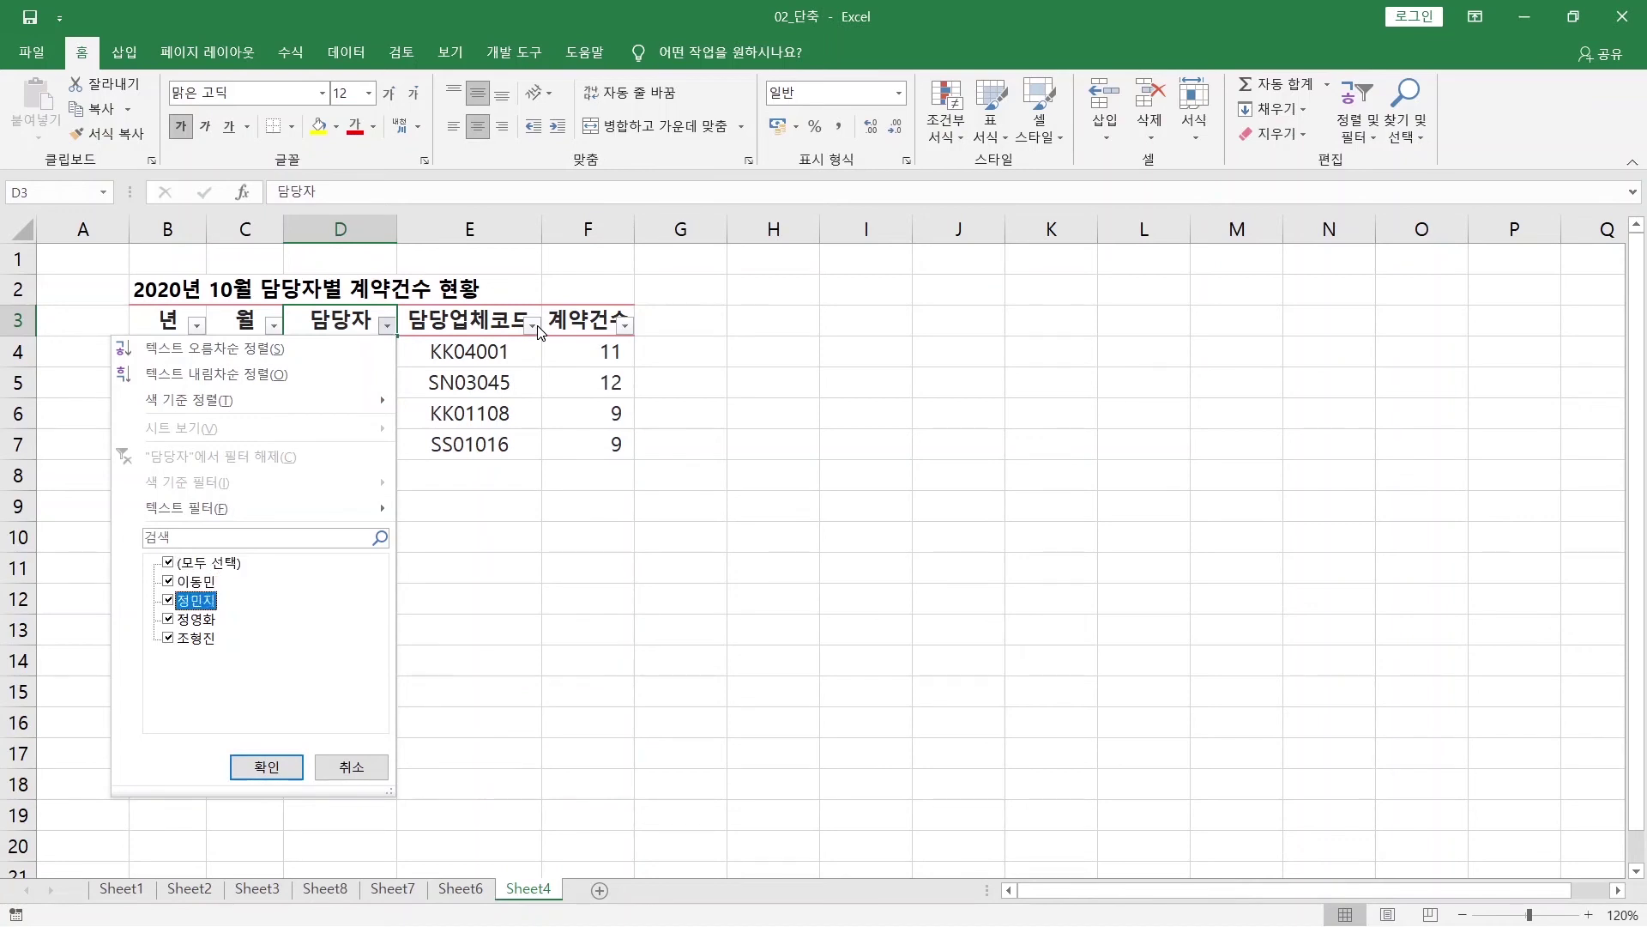
{"action": "key", "text": "Up"}
{"action": "key", "text": "Up"}
{"action": "key", "text": "Up"}
{"action": "key", "text": "Up"}
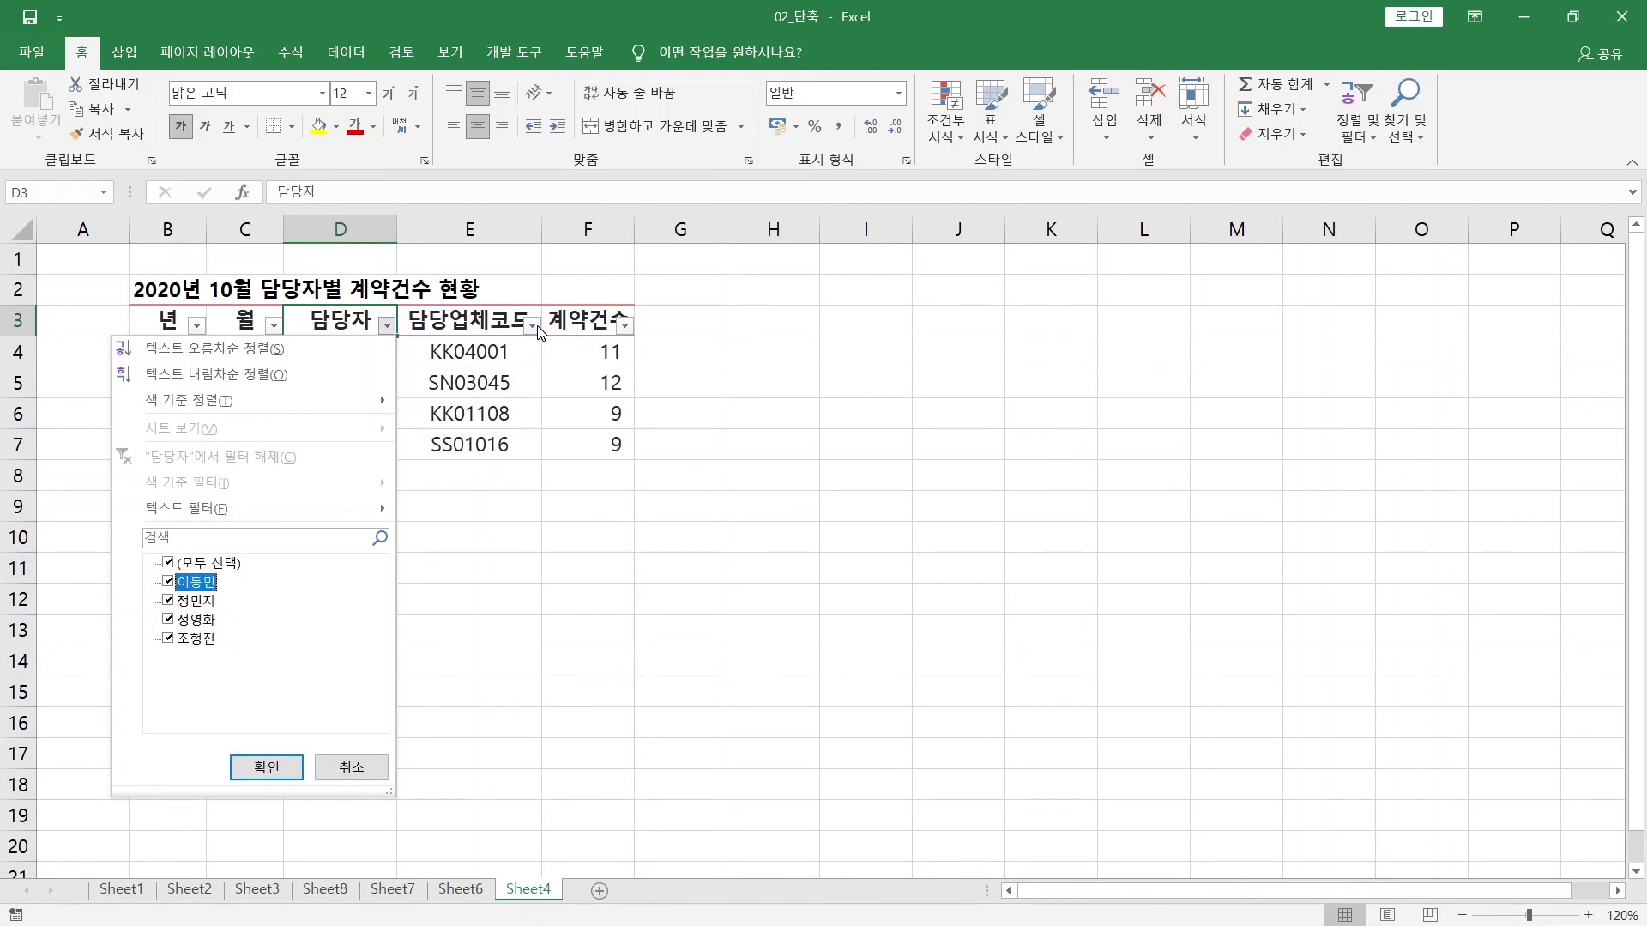
{"action": "key", "text": "Down"}
{"action": "key", "text": "Down"}
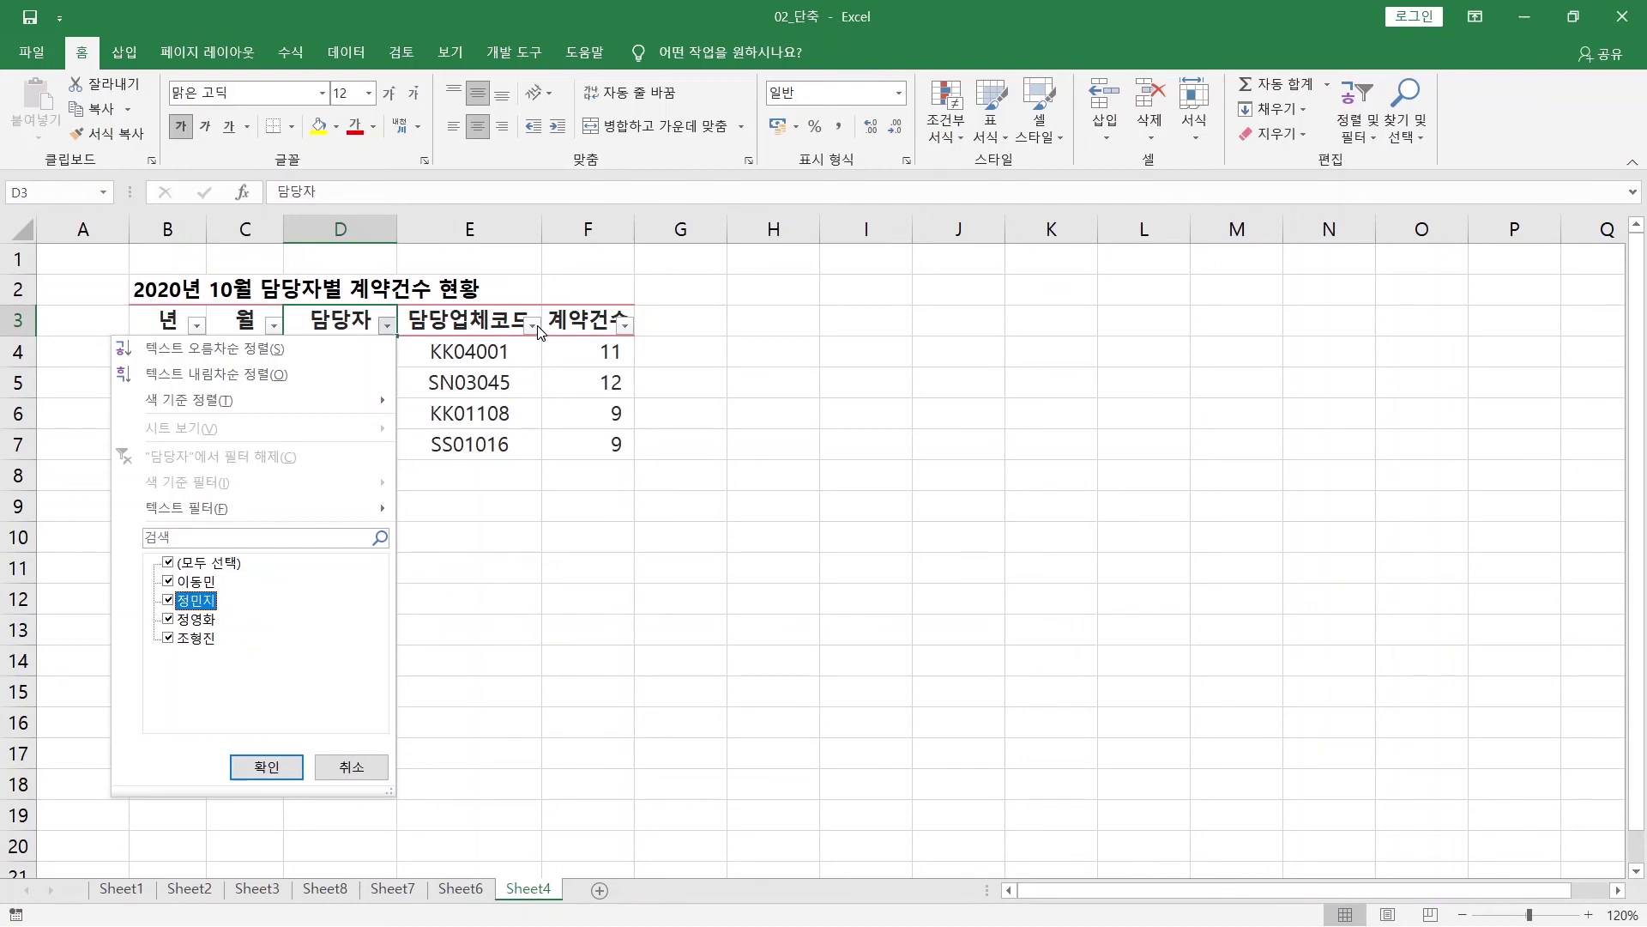
{"action": "key", "text": "space"}
{"action": "key", "text": "Up"}
{"action": "key", "text": "space"}
{"action": "key", "text": "Down"}
{"action": "key", "text": "Up"}
{"action": "key", "text": "space"}
{"action": "key", "text": "Down"}
{"action": "key", "text": "space"}
{"action": "key", "text": "Down"}
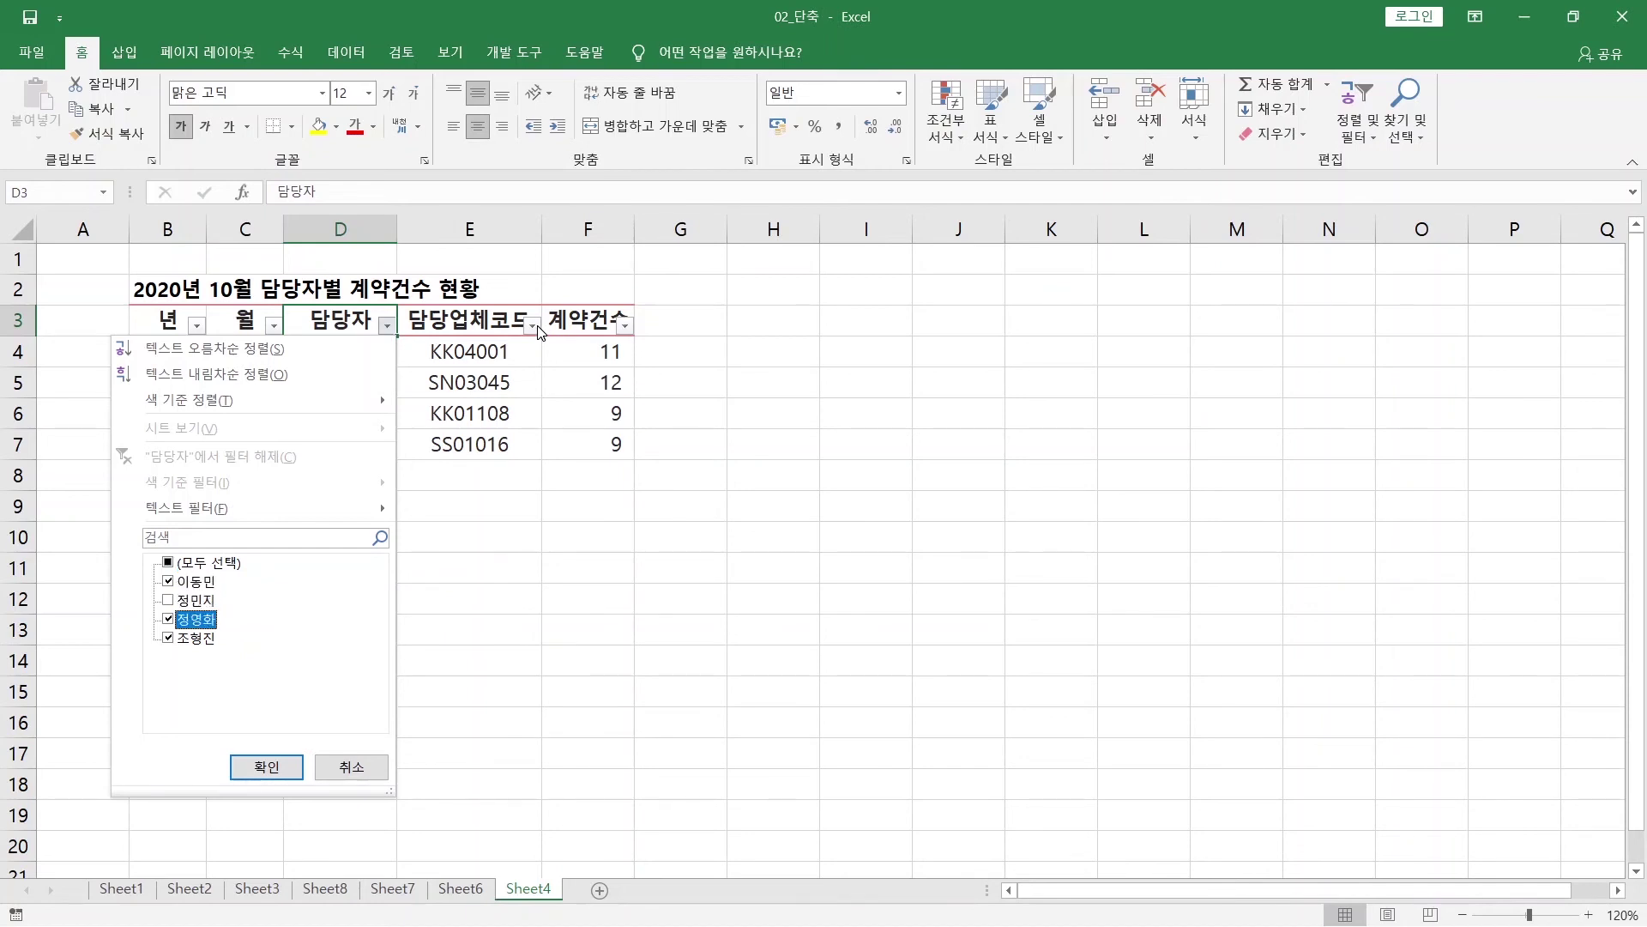
{"action": "key", "text": "Down"}
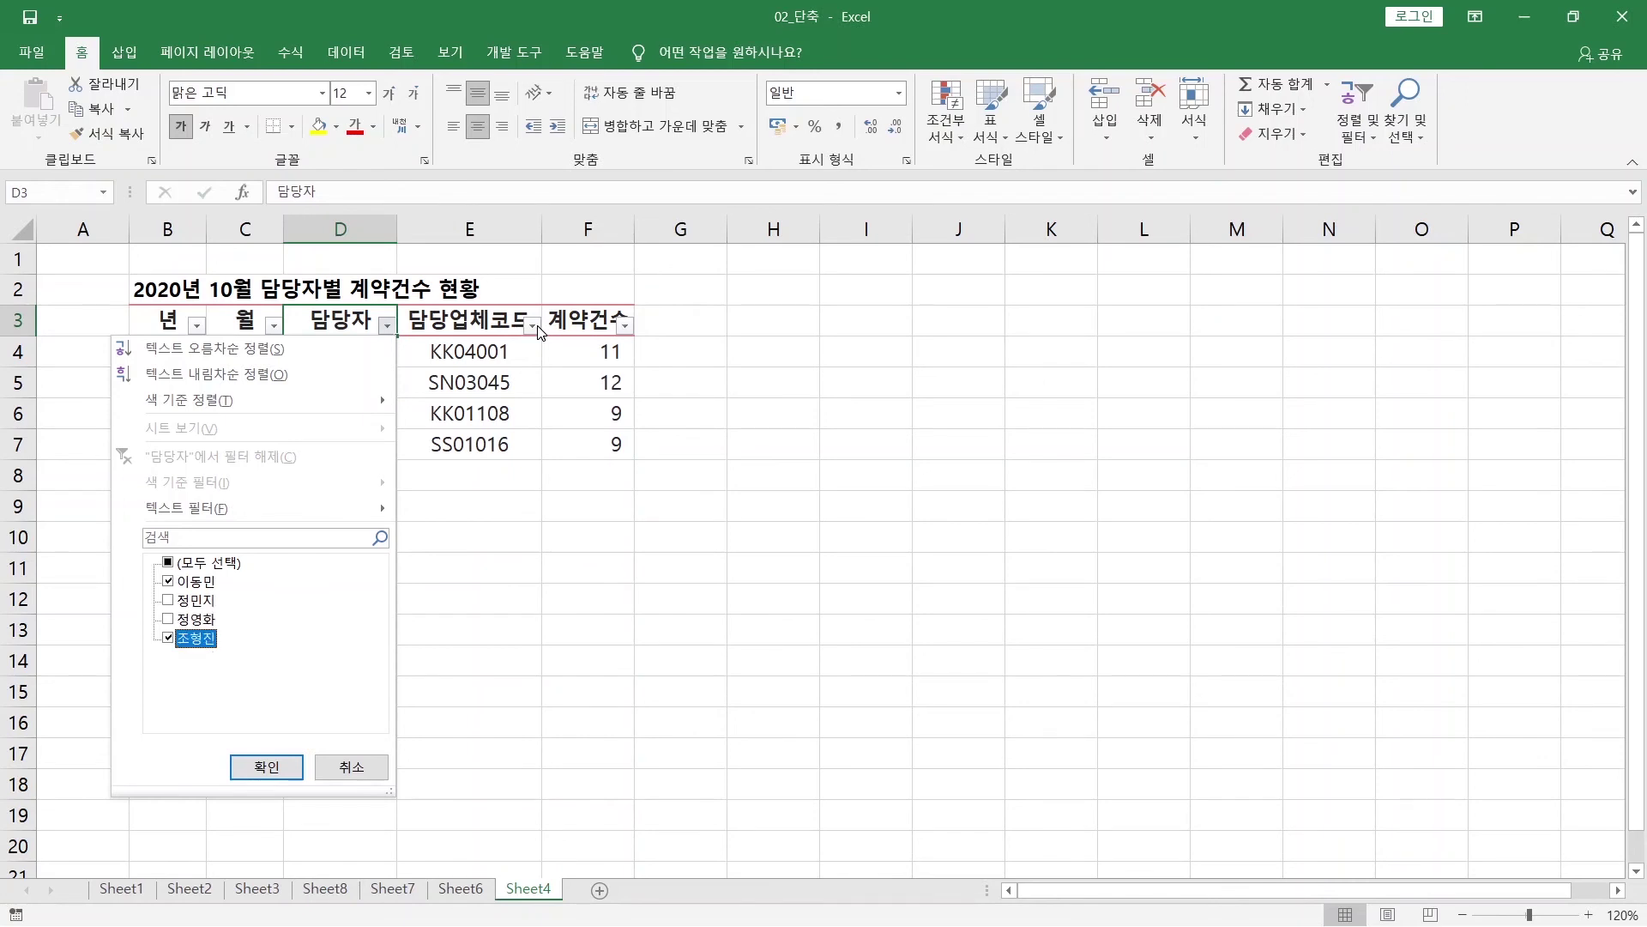
{"action": "key", "text": "Return"}
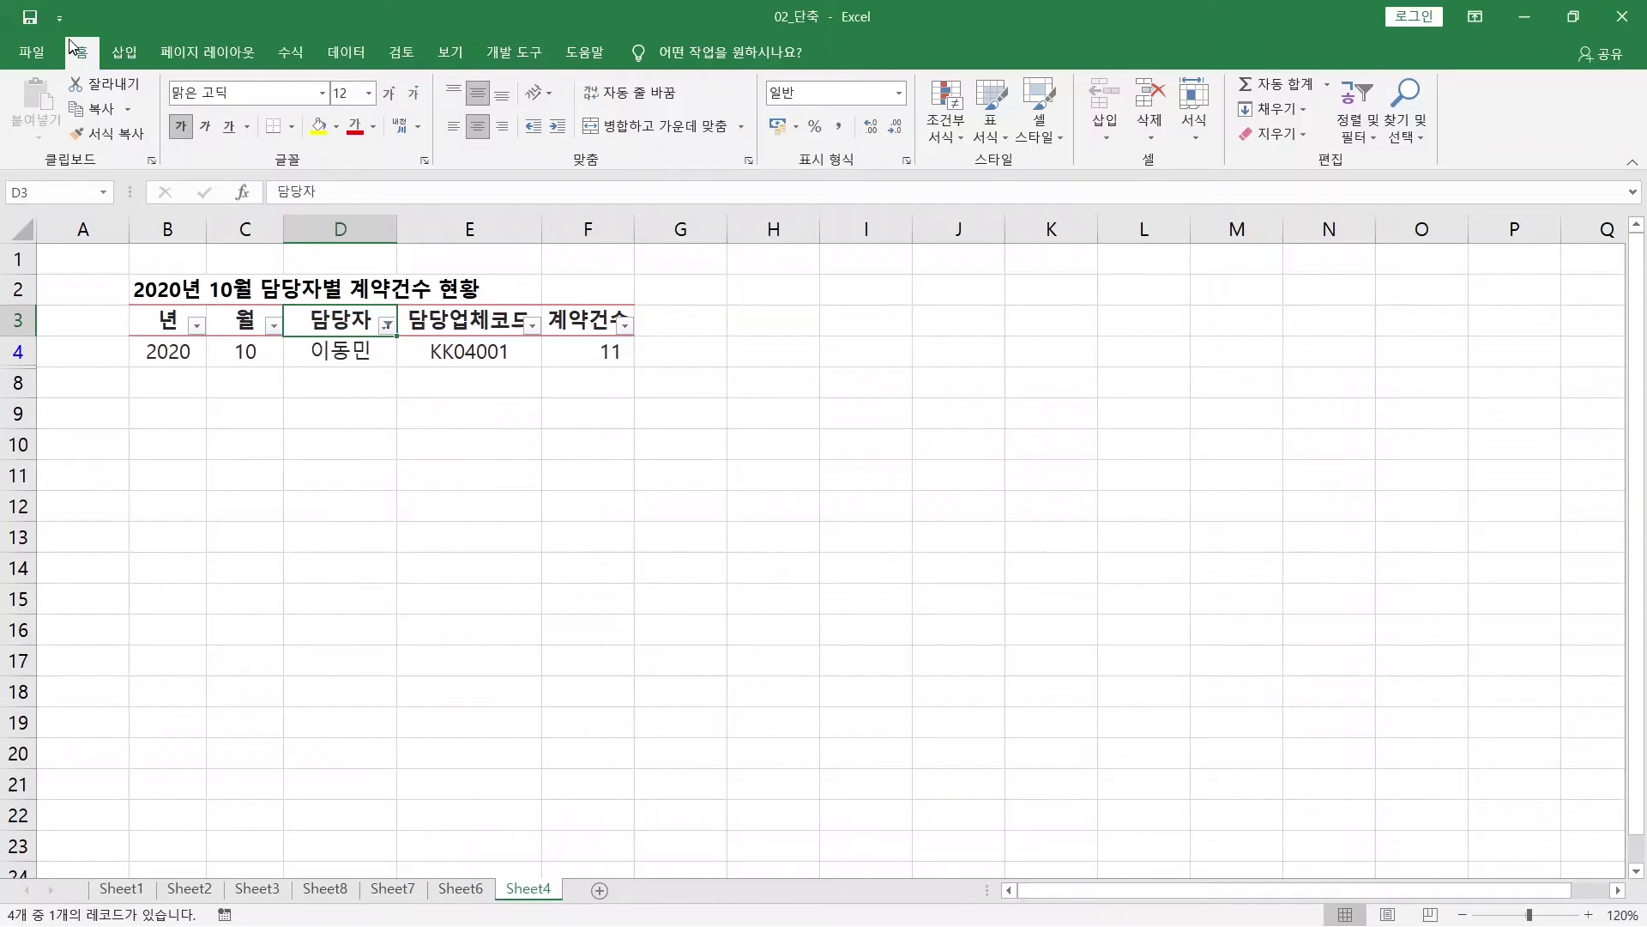
Step: Add the 병합하고 가운데 맞춤 command to the Quick Access Toolbar customization for all documents
{"action": "left_click", "coordinate": [32, 51]}
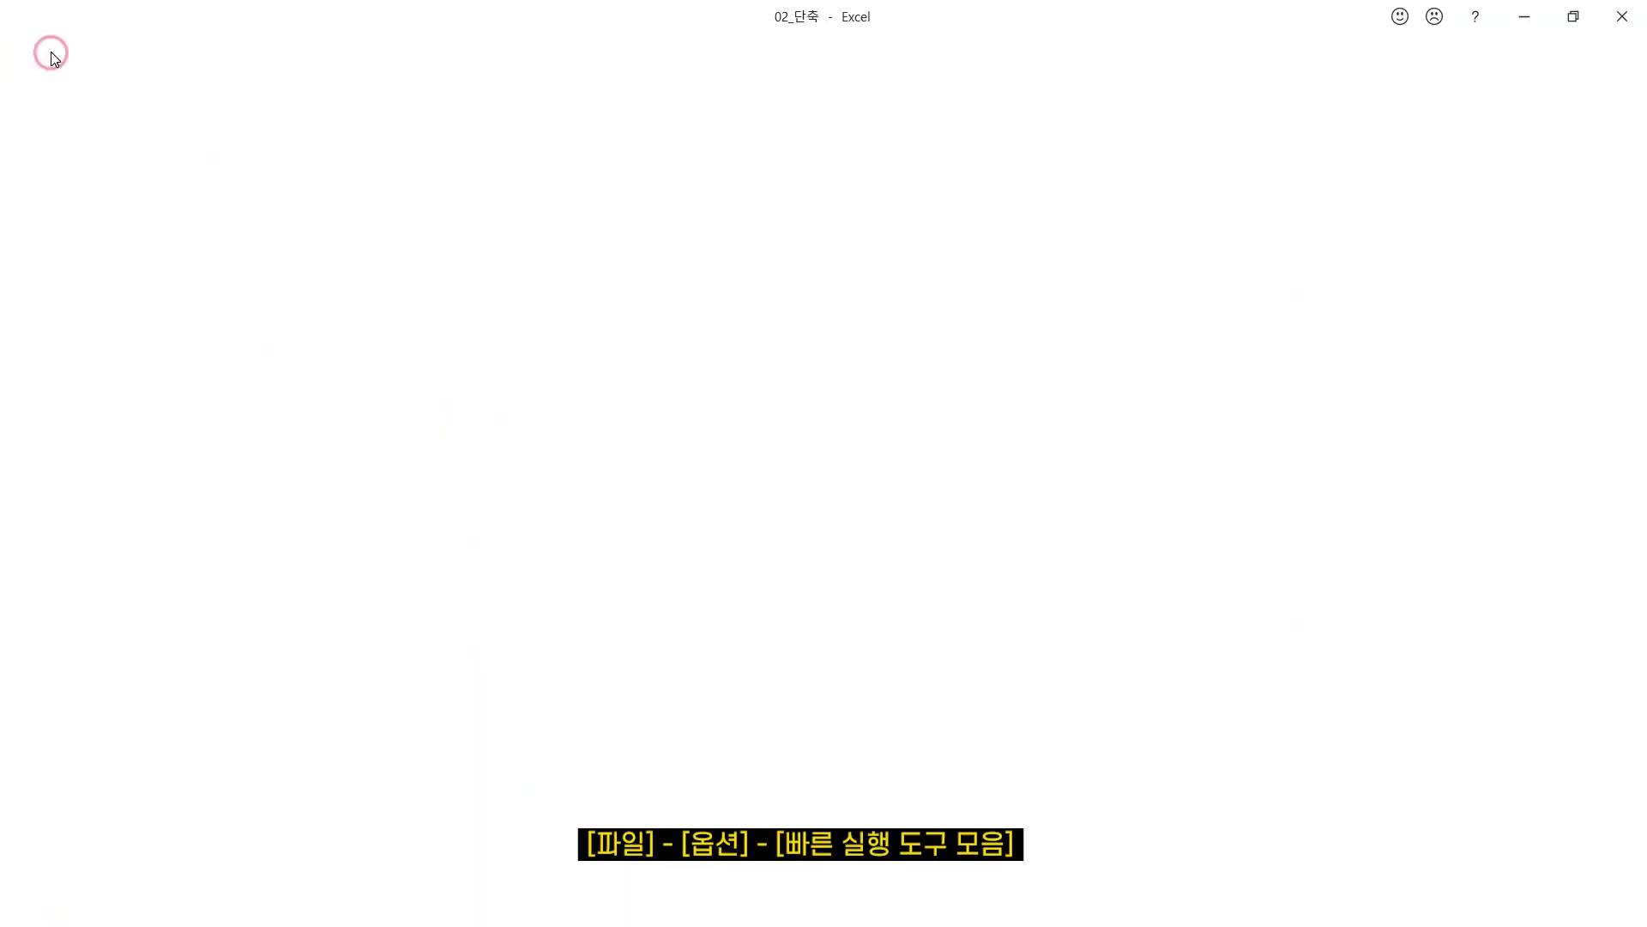
{"action": "left_click", "coordinate": [140, 870]}
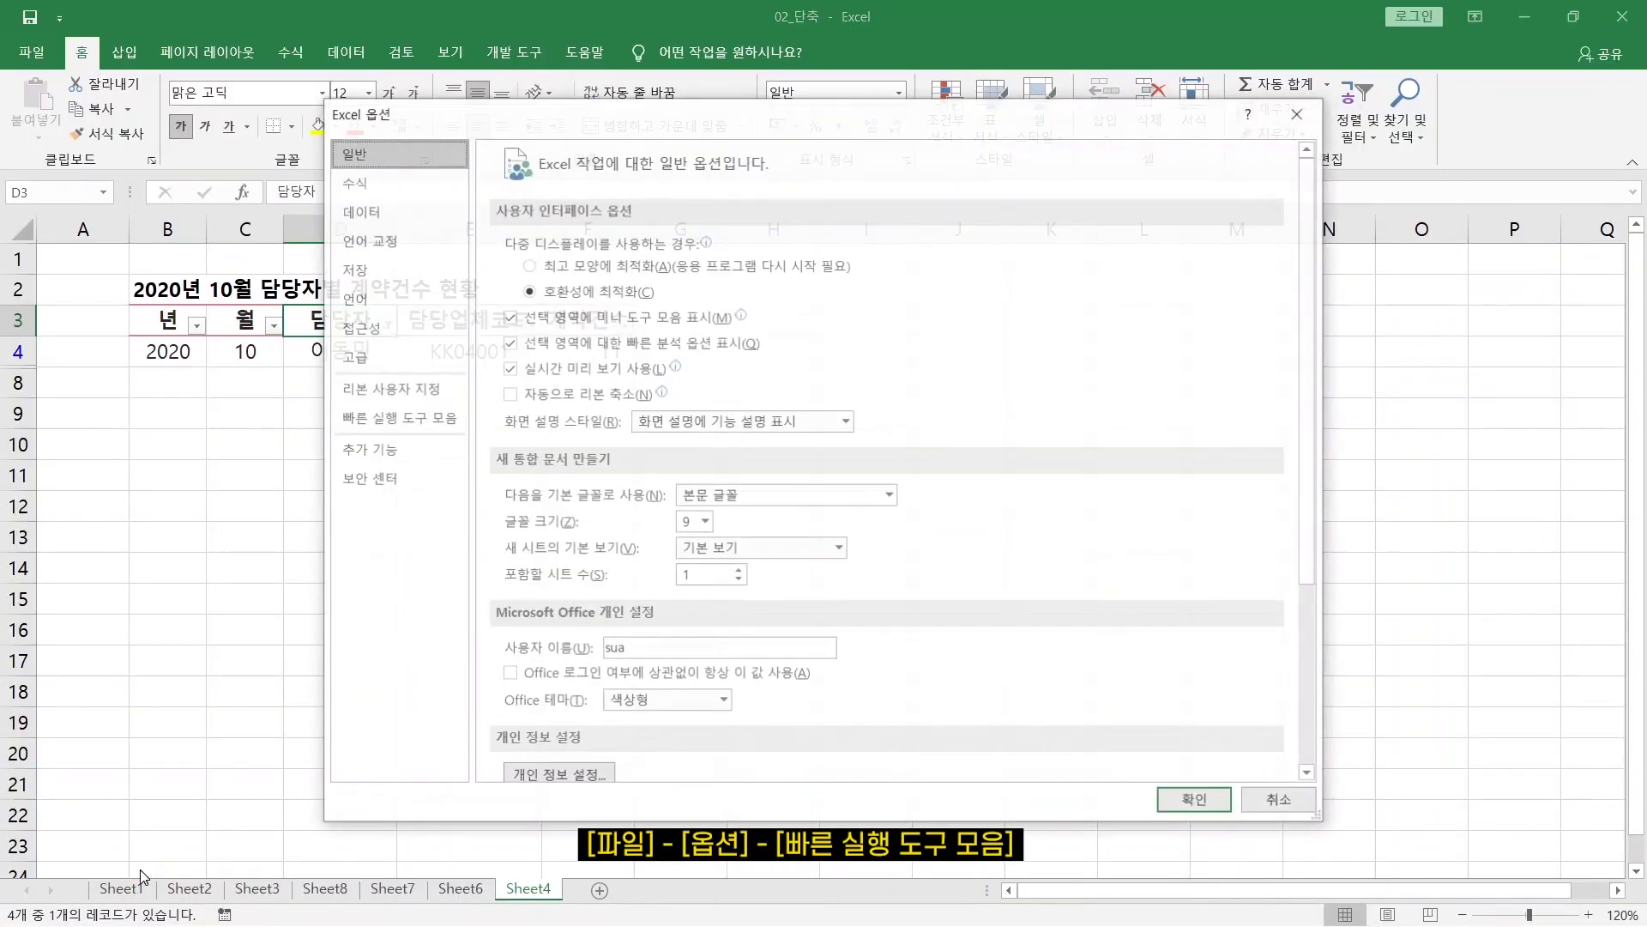
{"action": "left_click", "coordinate": [352, 428]}
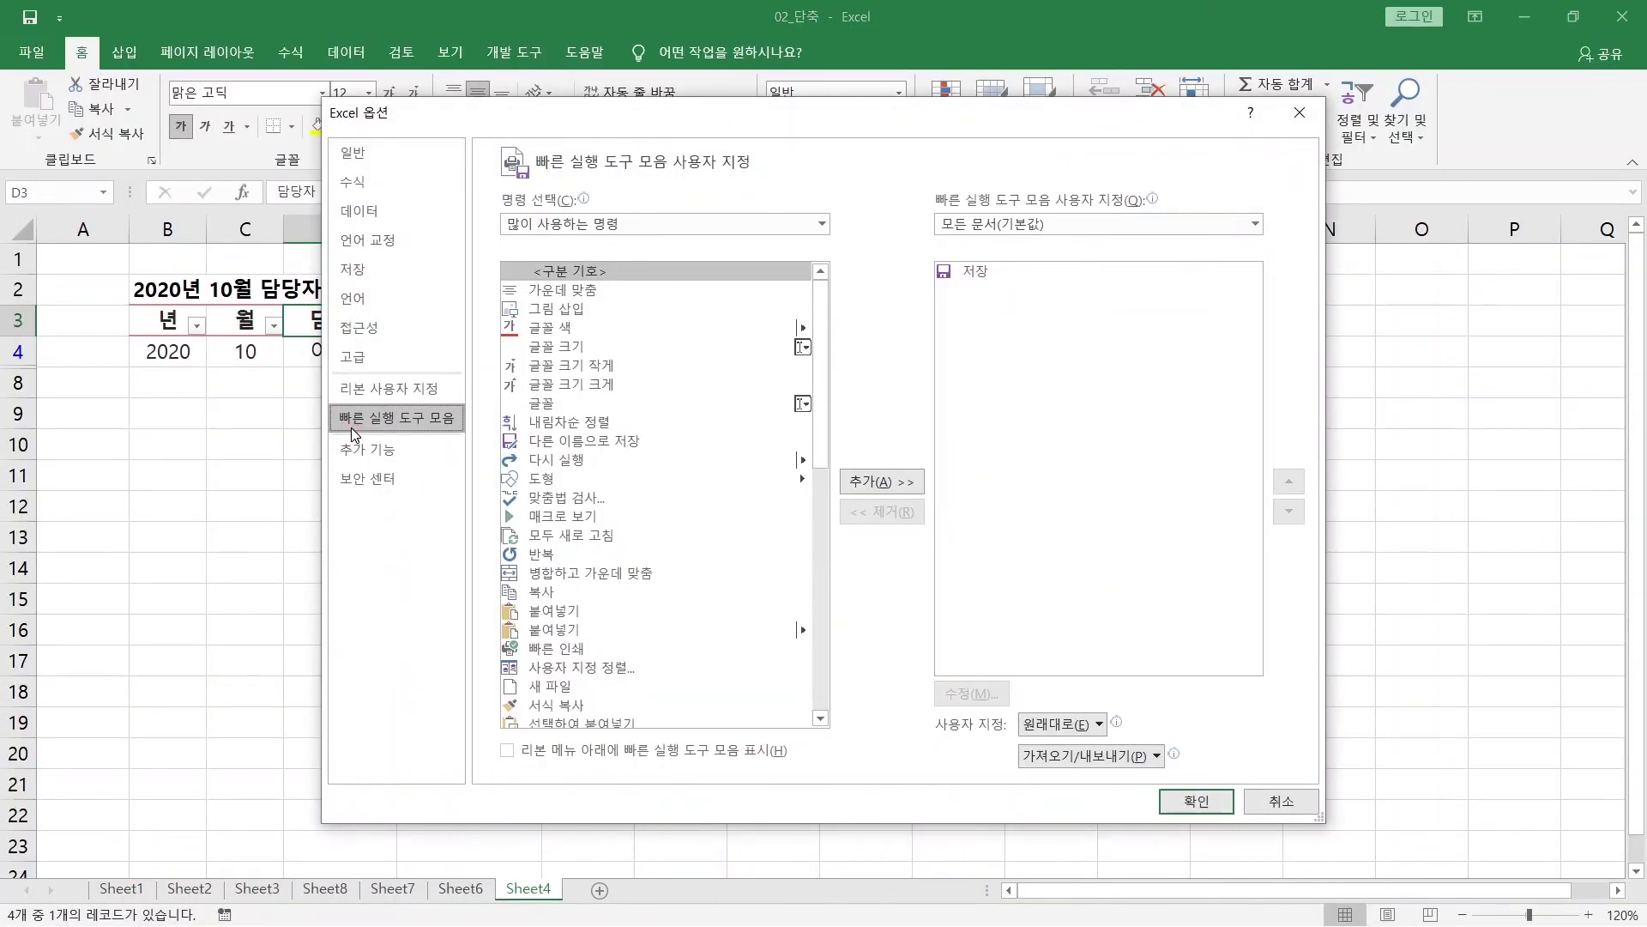
{"action": "left_click", "coordinate": [619, 574]}
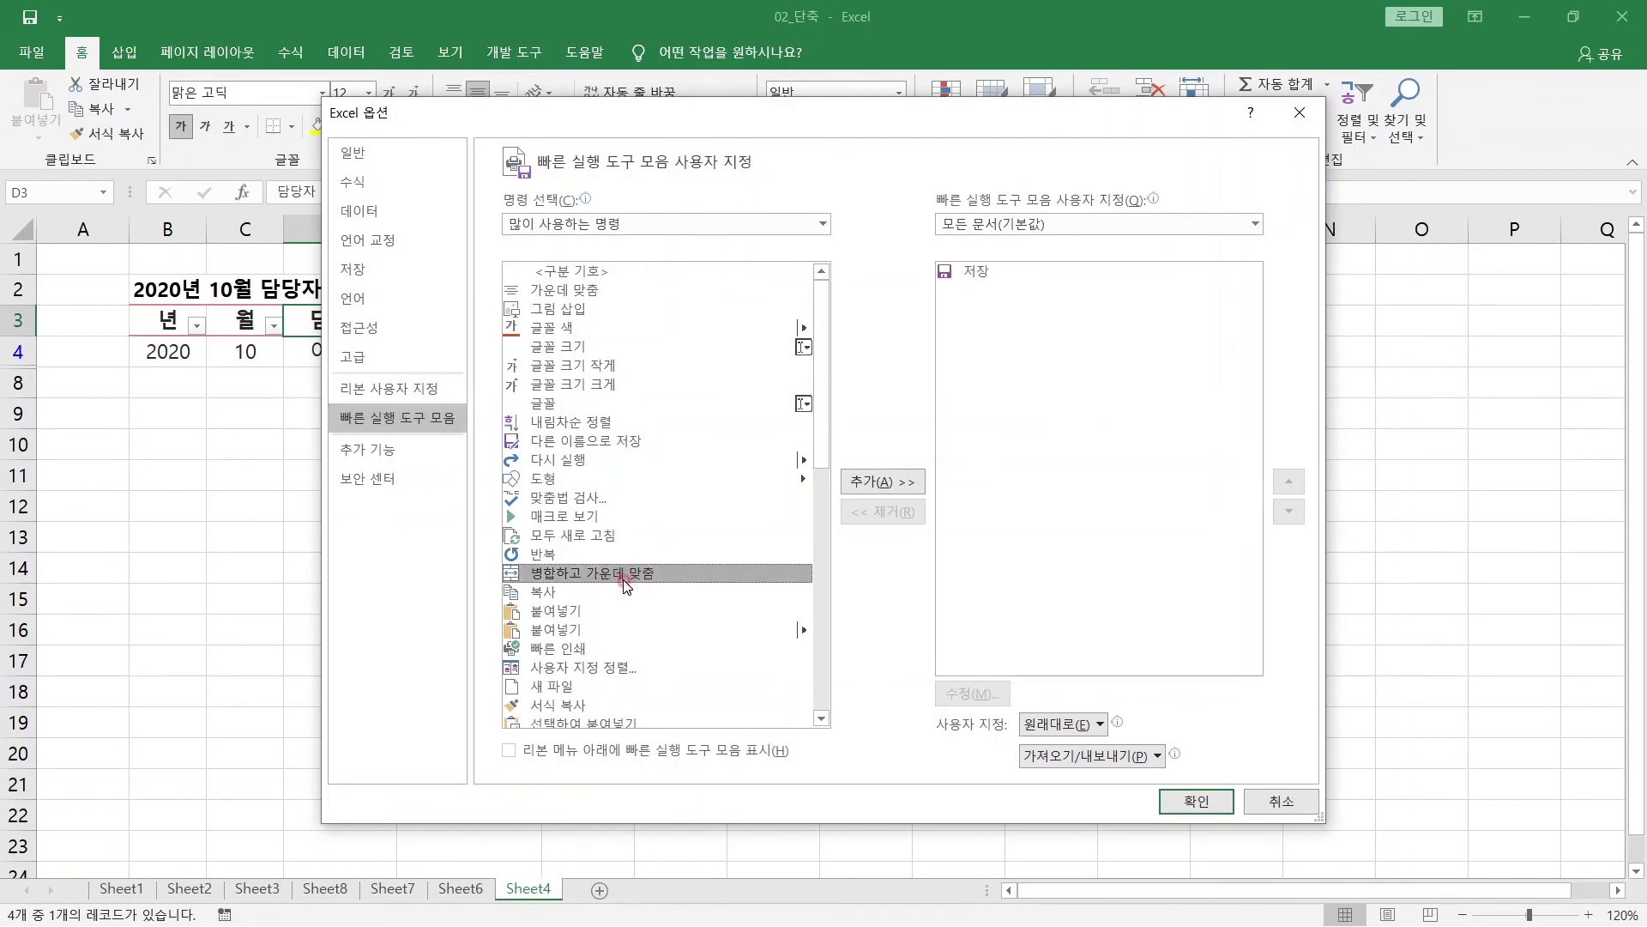
{"action": "left_click", "coordinate": [893, 484]}
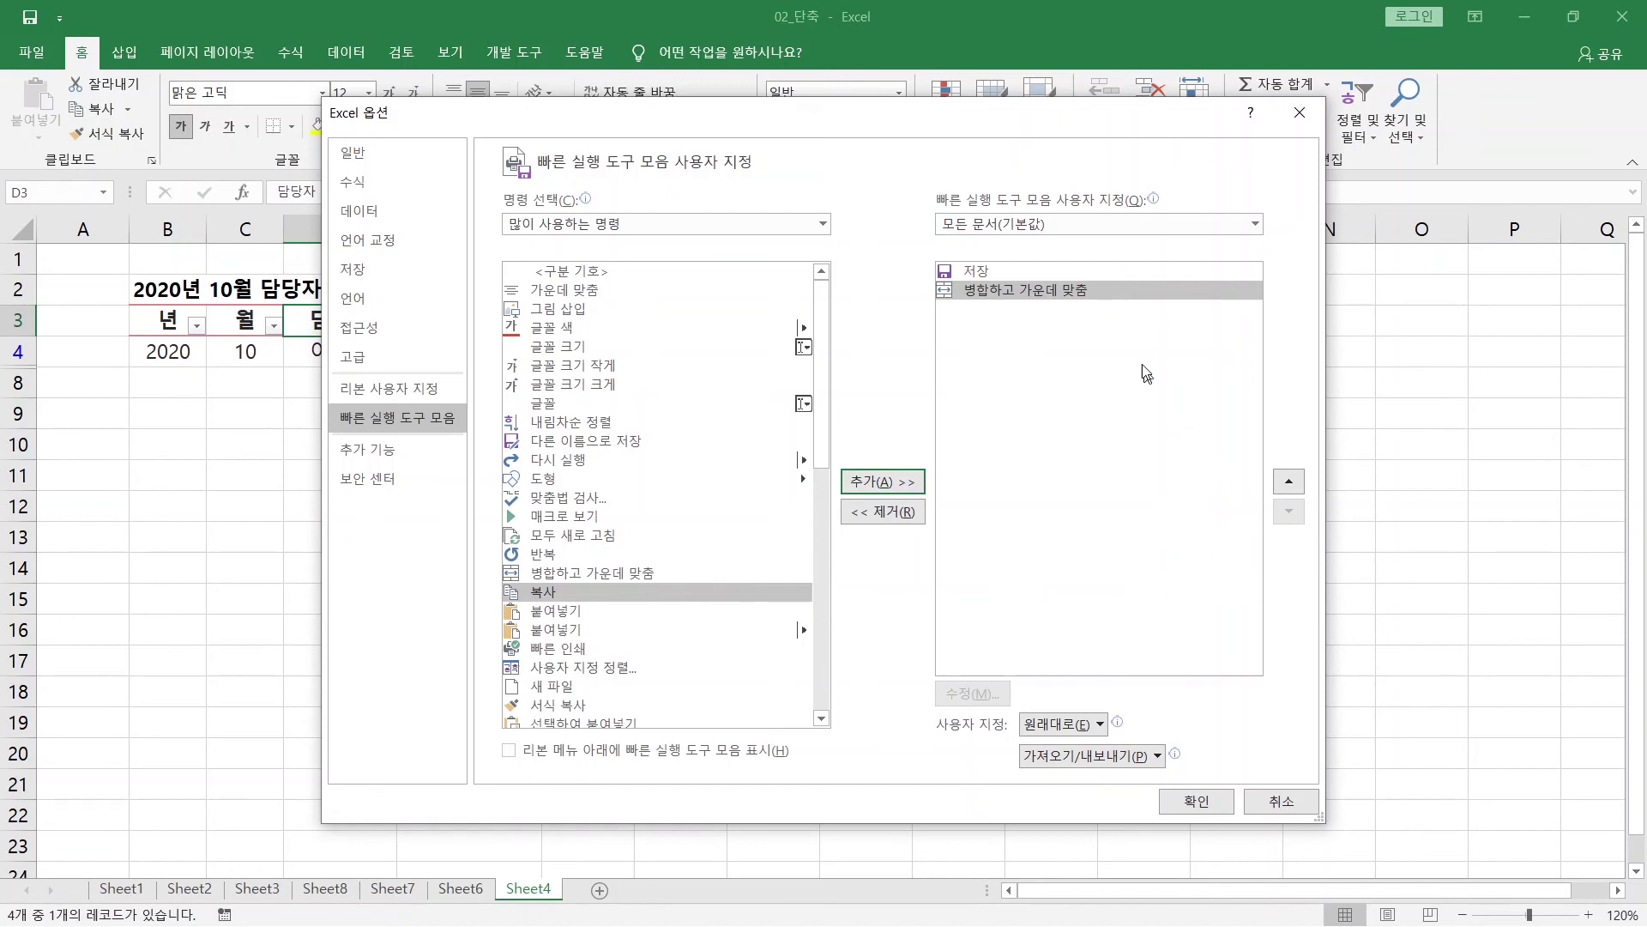
Step: Remove 저장 from the Quick Access Toolbar list and add 다른 이름으로 저장 to it
{"action": "left_click", "coordinate": [1120, 271]}
{"action": "left_click", "coordinate": [883, 512]}
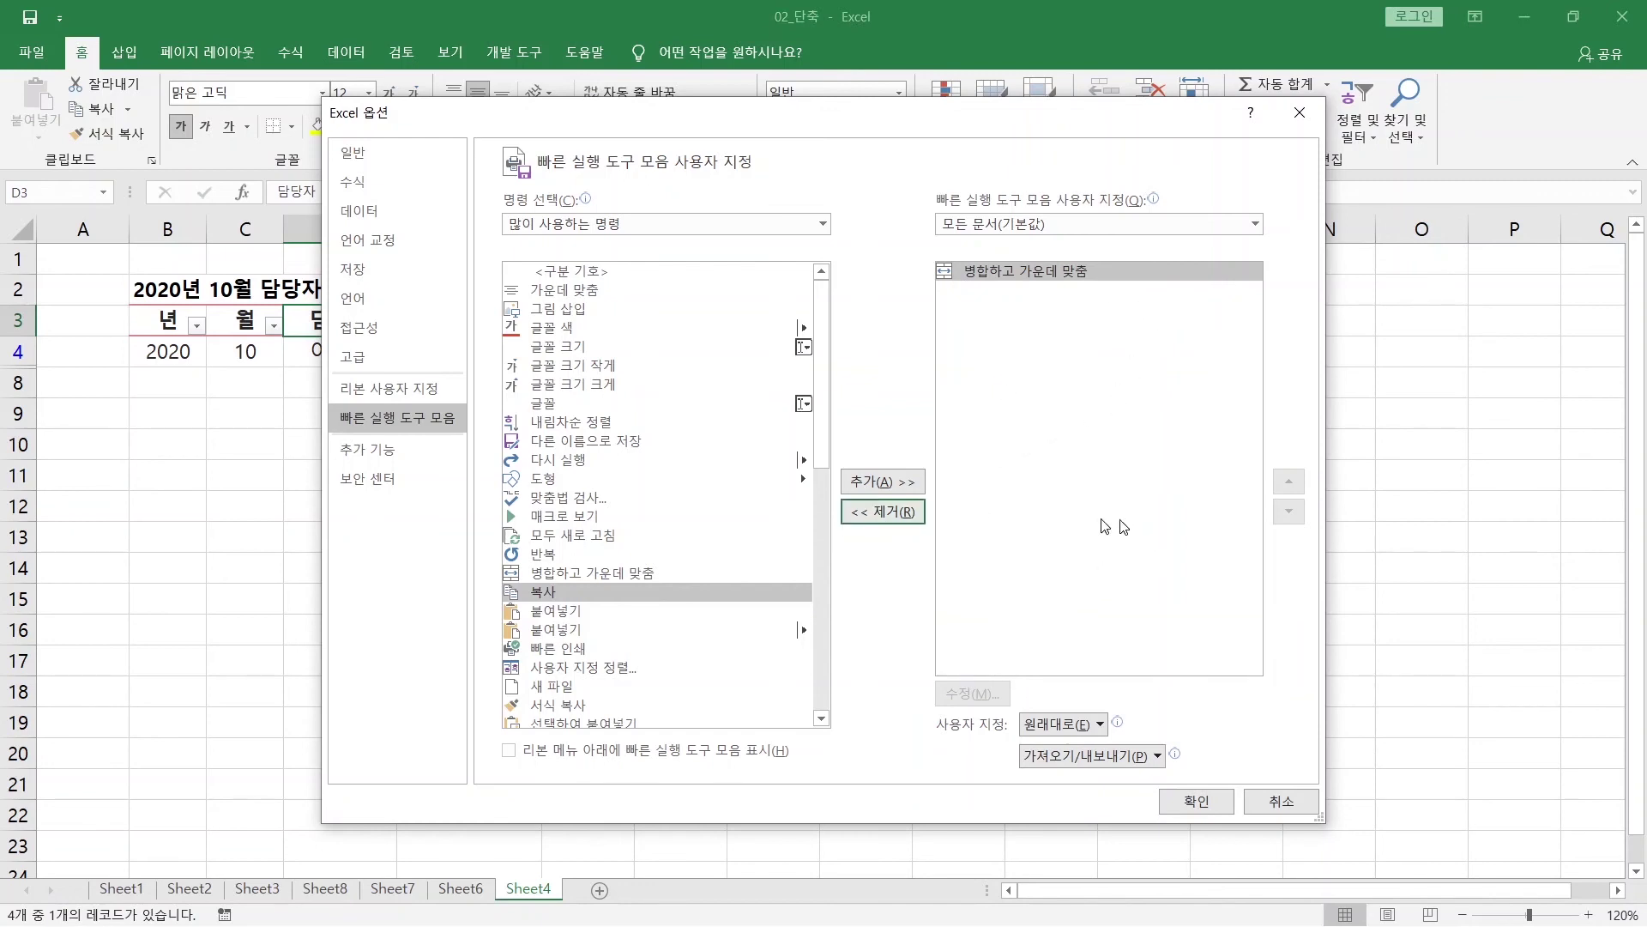
{"action": "left_click", "coordinate": [686, 443]}
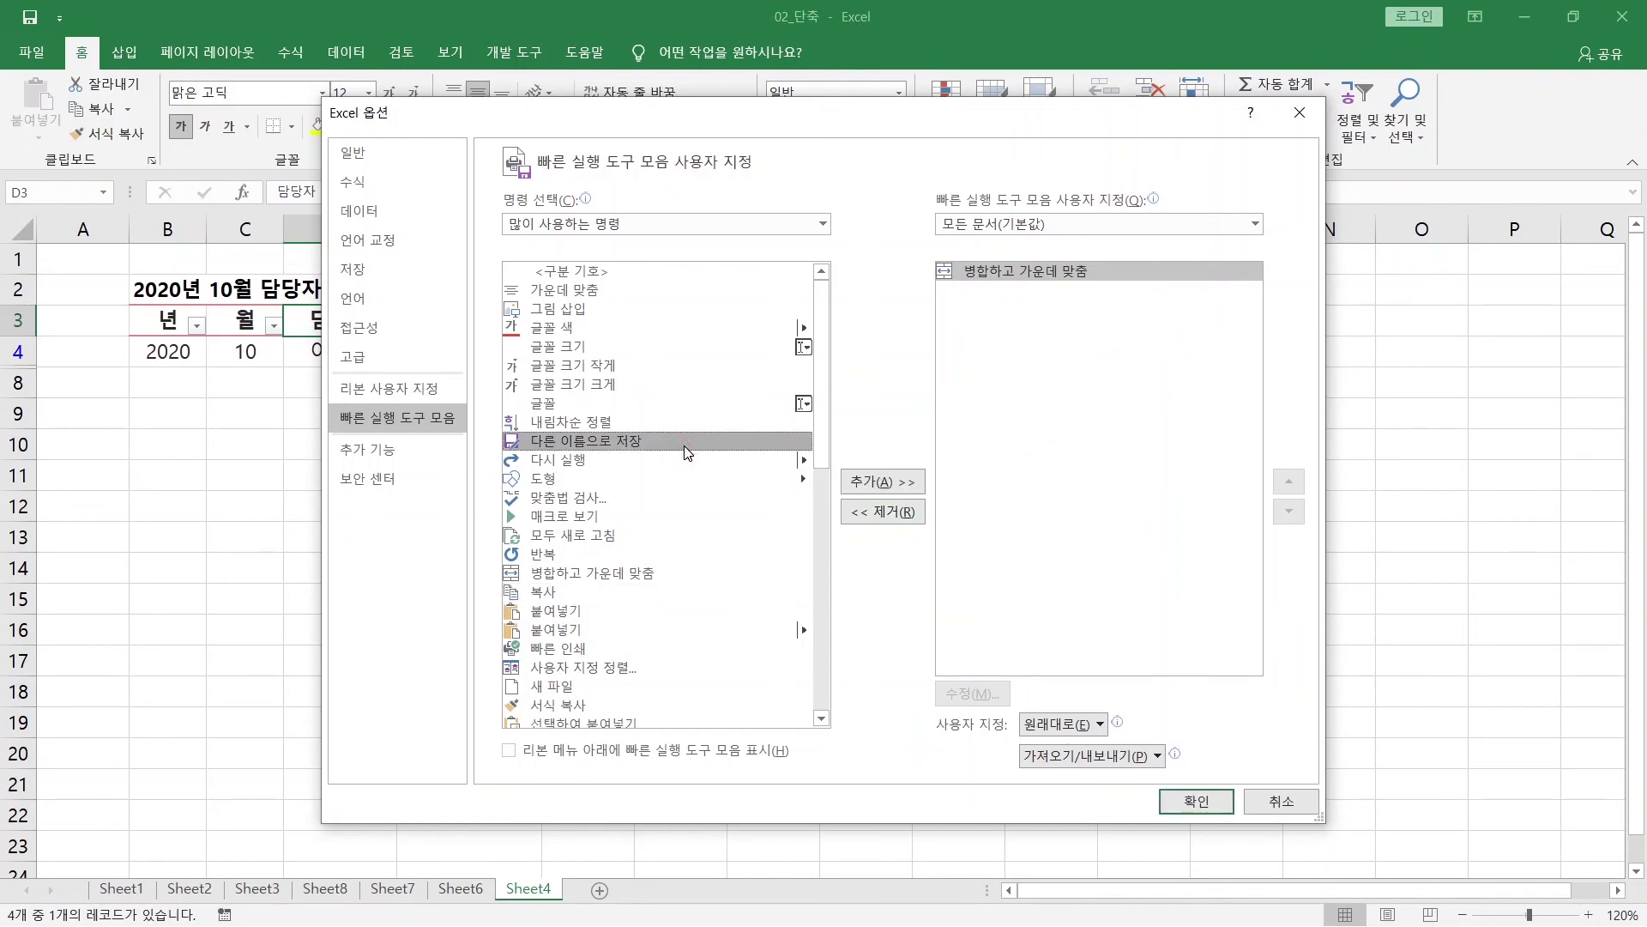
{"action": "left_click", "coordinate": [882, 481]}
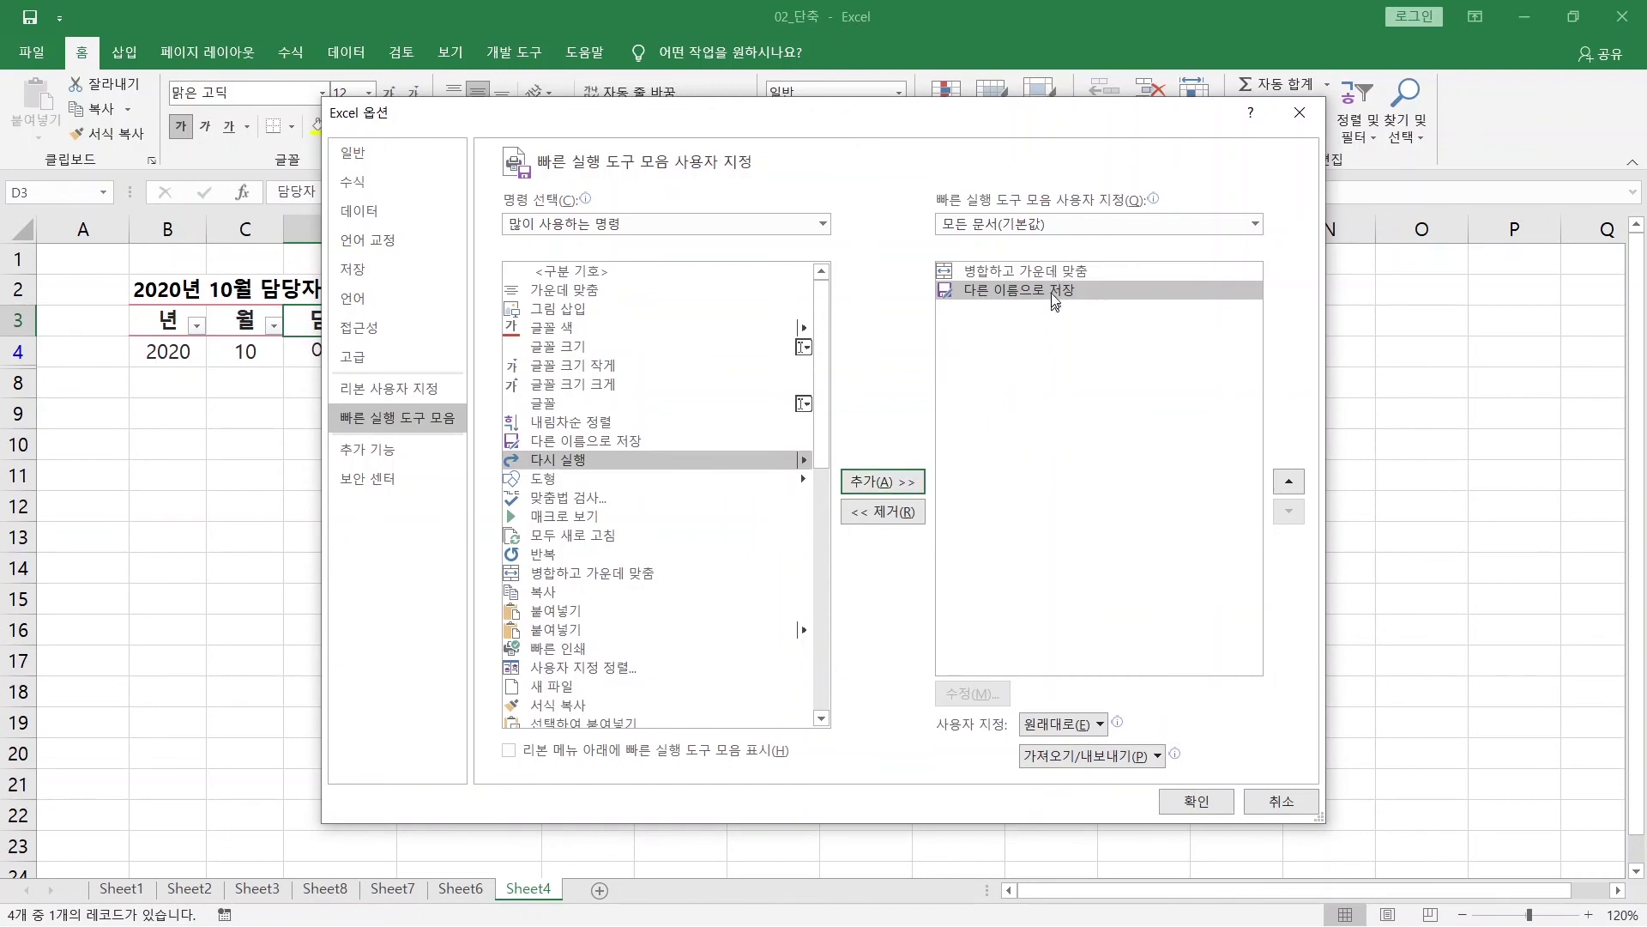
Step: Try moving 다른 이름으로 저장 up and back down in the Quick Access Toolbar order, and apply the customization
{"action": "left_click", "coordinate": [1287, 481]}
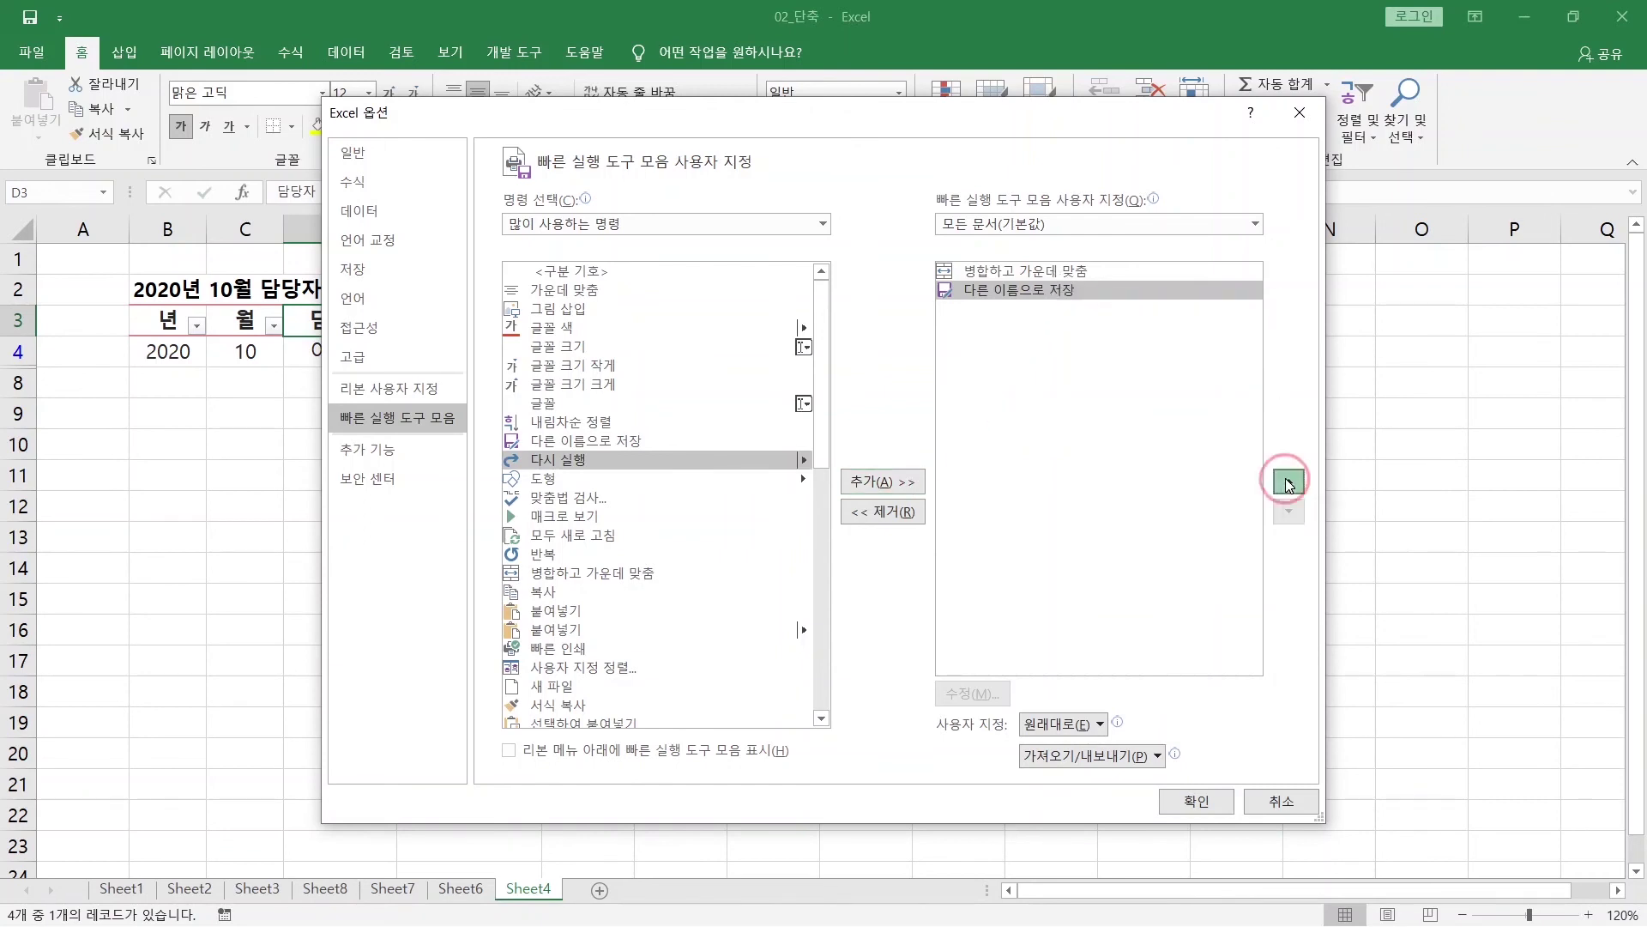
{"action": "left_click", "coordinate": [1292, 517]}
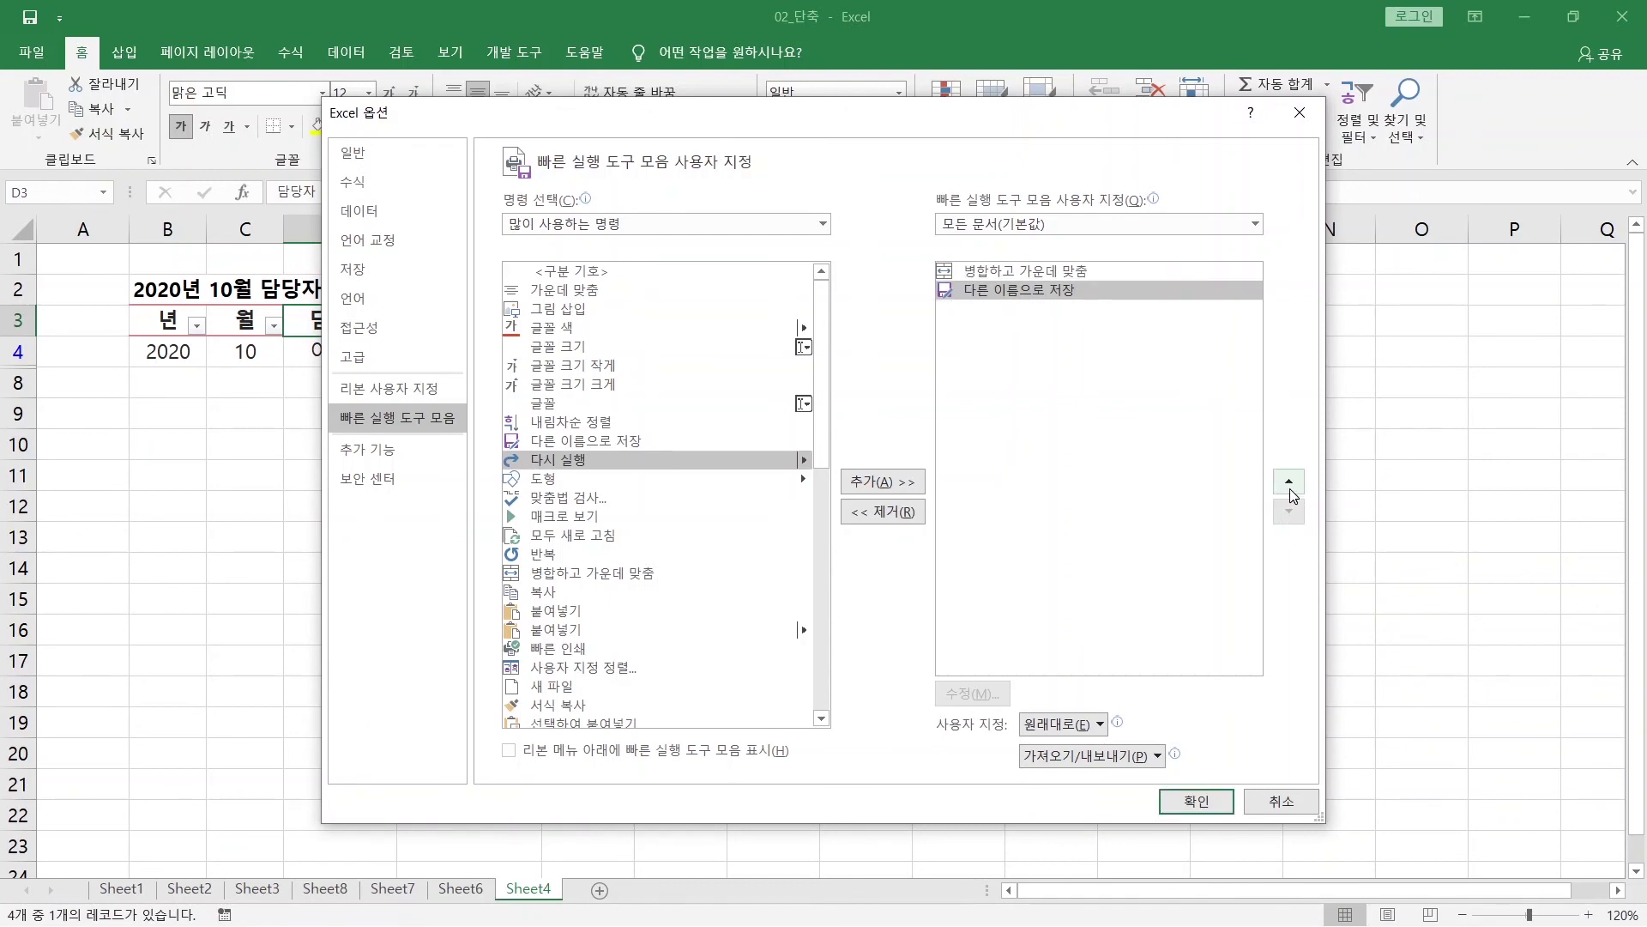
{"action": "left_click", "coordinate": [1088, 271]}
{"action": "left_click", "coordinate": [1098, 294]}
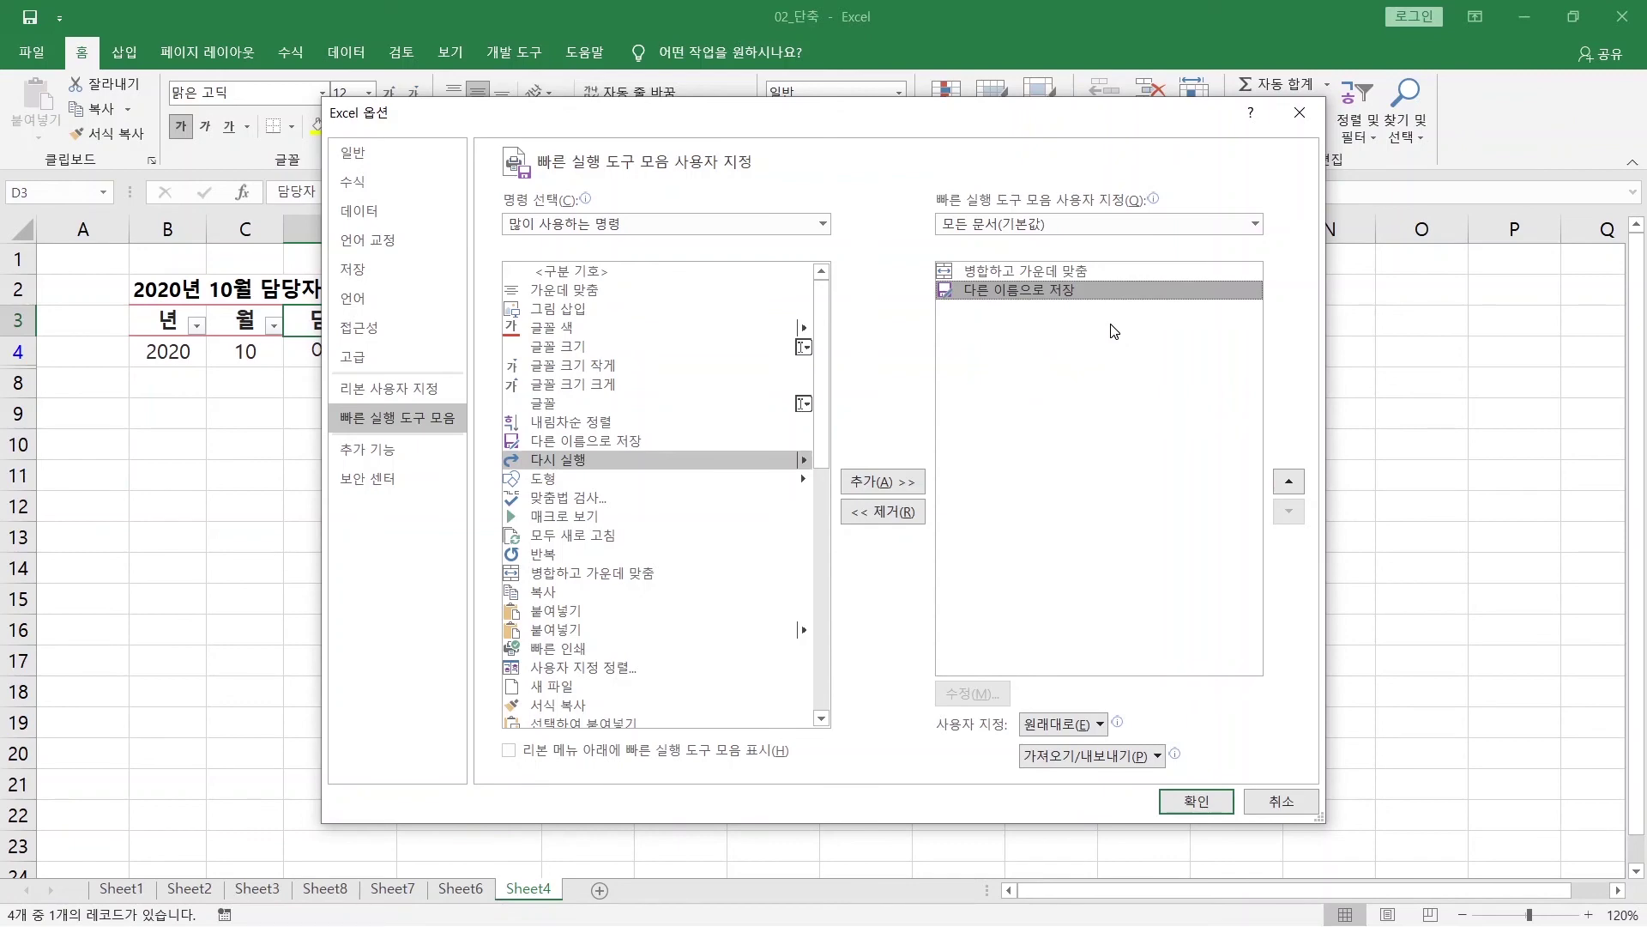
{"action": "left_click", "coordinate": [1186, 806]}
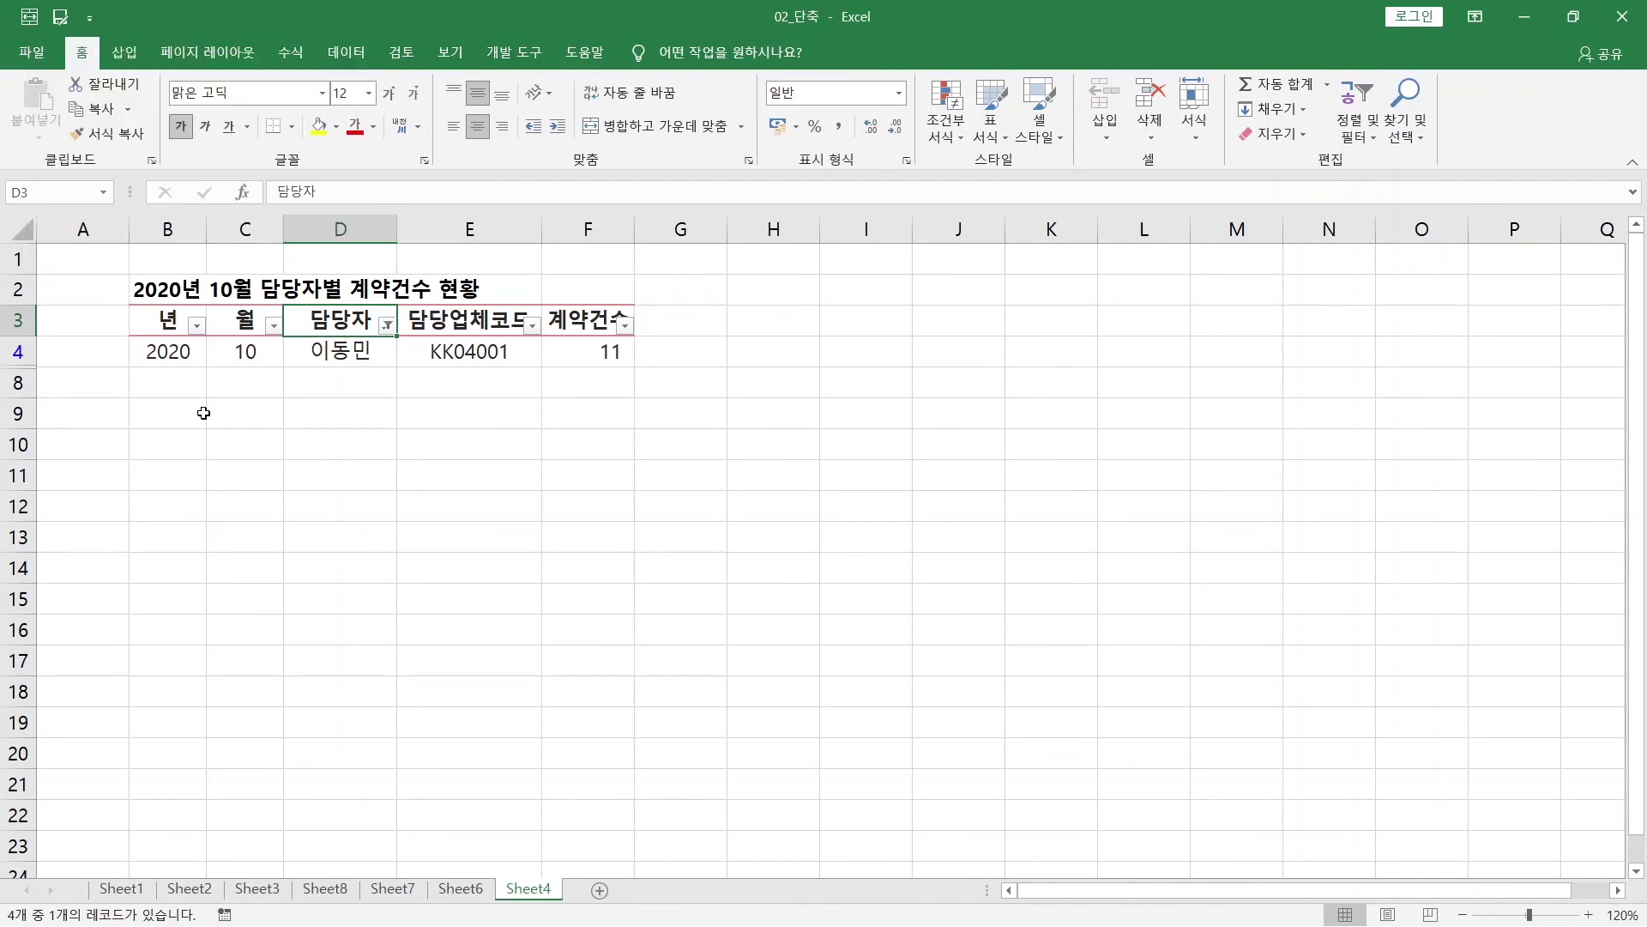
Step: Display the key tips to examine the shortcut numbers of the two Quick Access Toolbar commands, and dismiss them
{"action": "key", "text": "alt"}
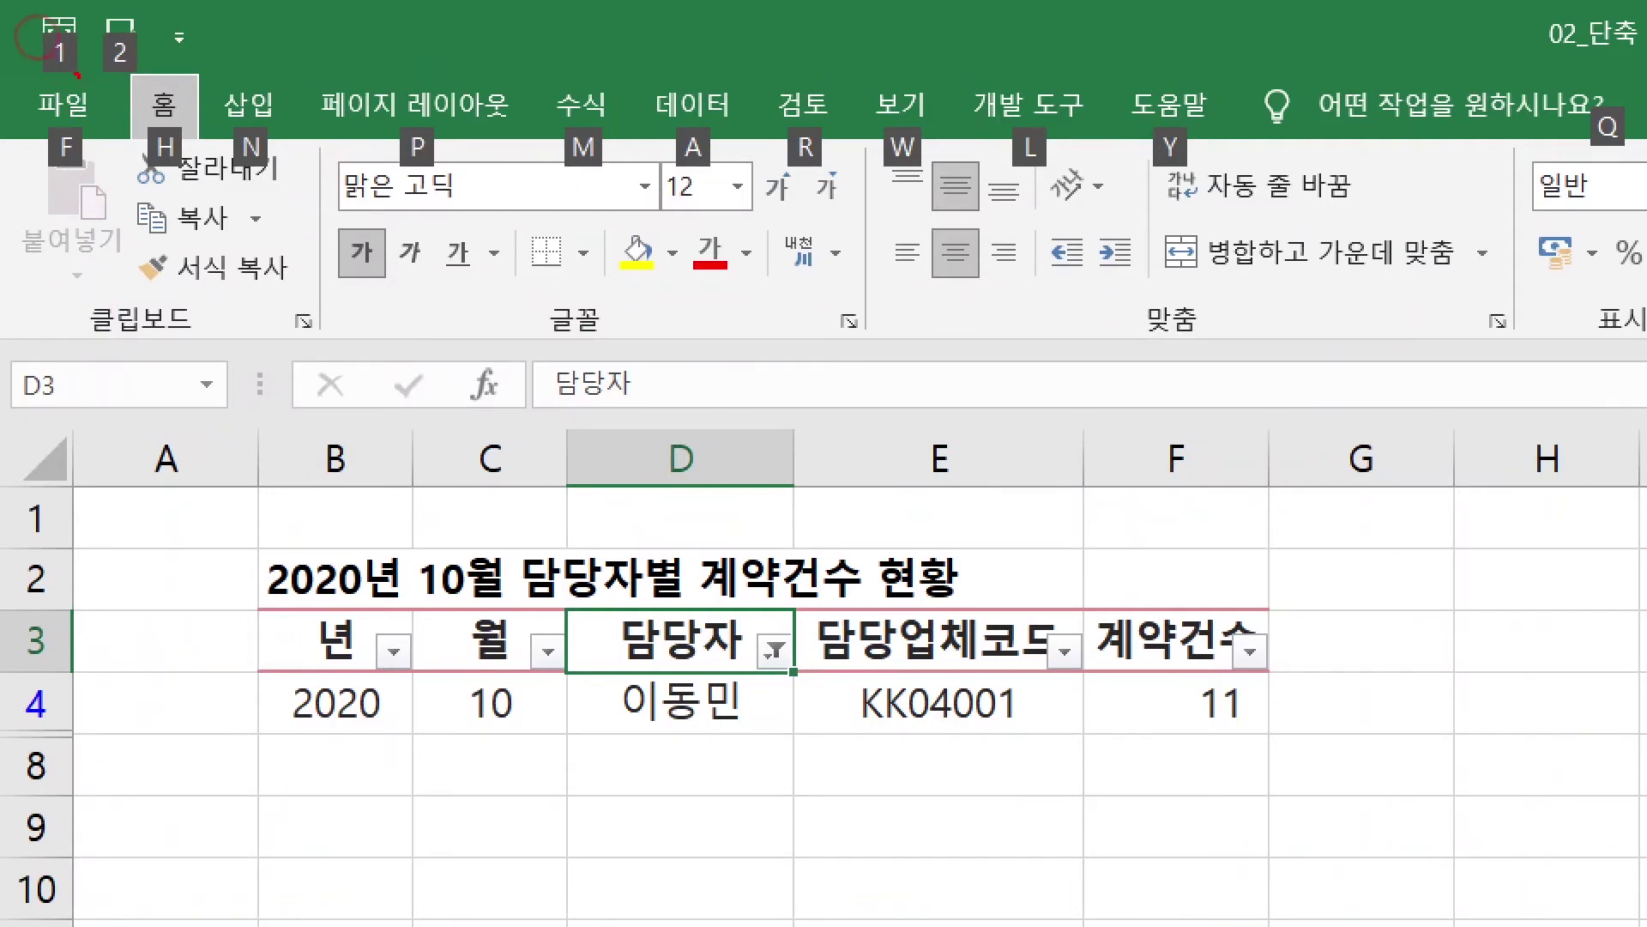
{"action": "mouse_move", "coordinate": [80, 79]}
{"action": "left_mouse_down"}
{"action": "mouse_move", "coordinate": [26, 62]}
{"action": "mouse_move", "coordinate": [72, 93]}
{"action": "mouse_move", "coordinate": [134, 44]}
{"action": "mouse_move", "coordinate": [134, 79]}
{"action": "left_mouse_up"}
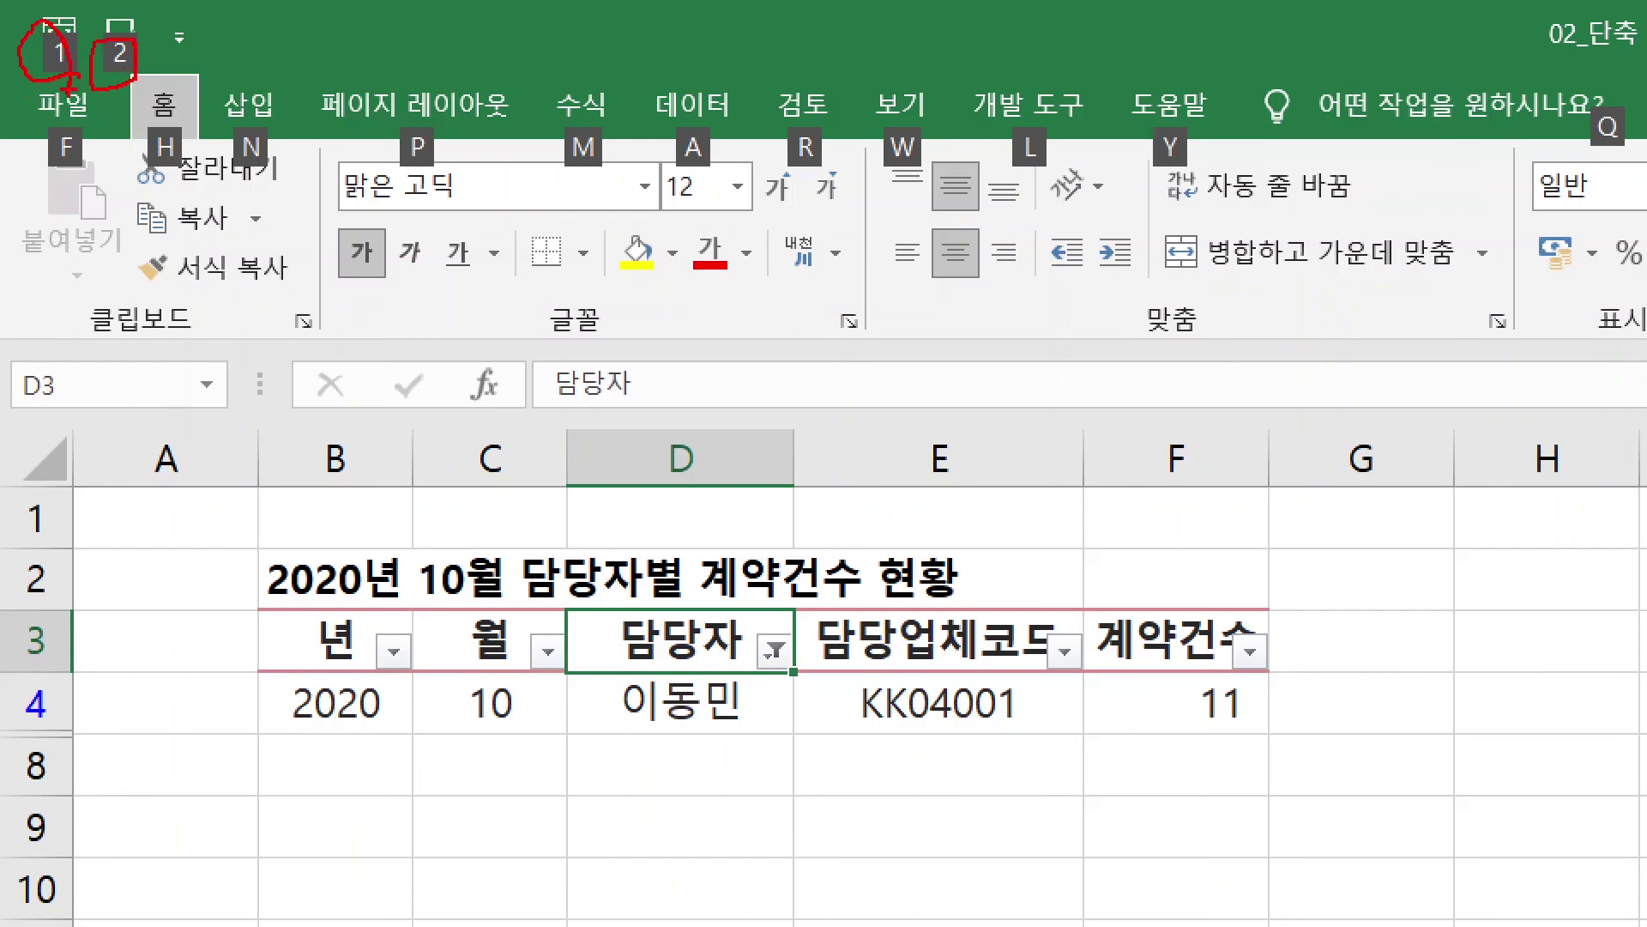
{"action": "key", "text": "Escape"}
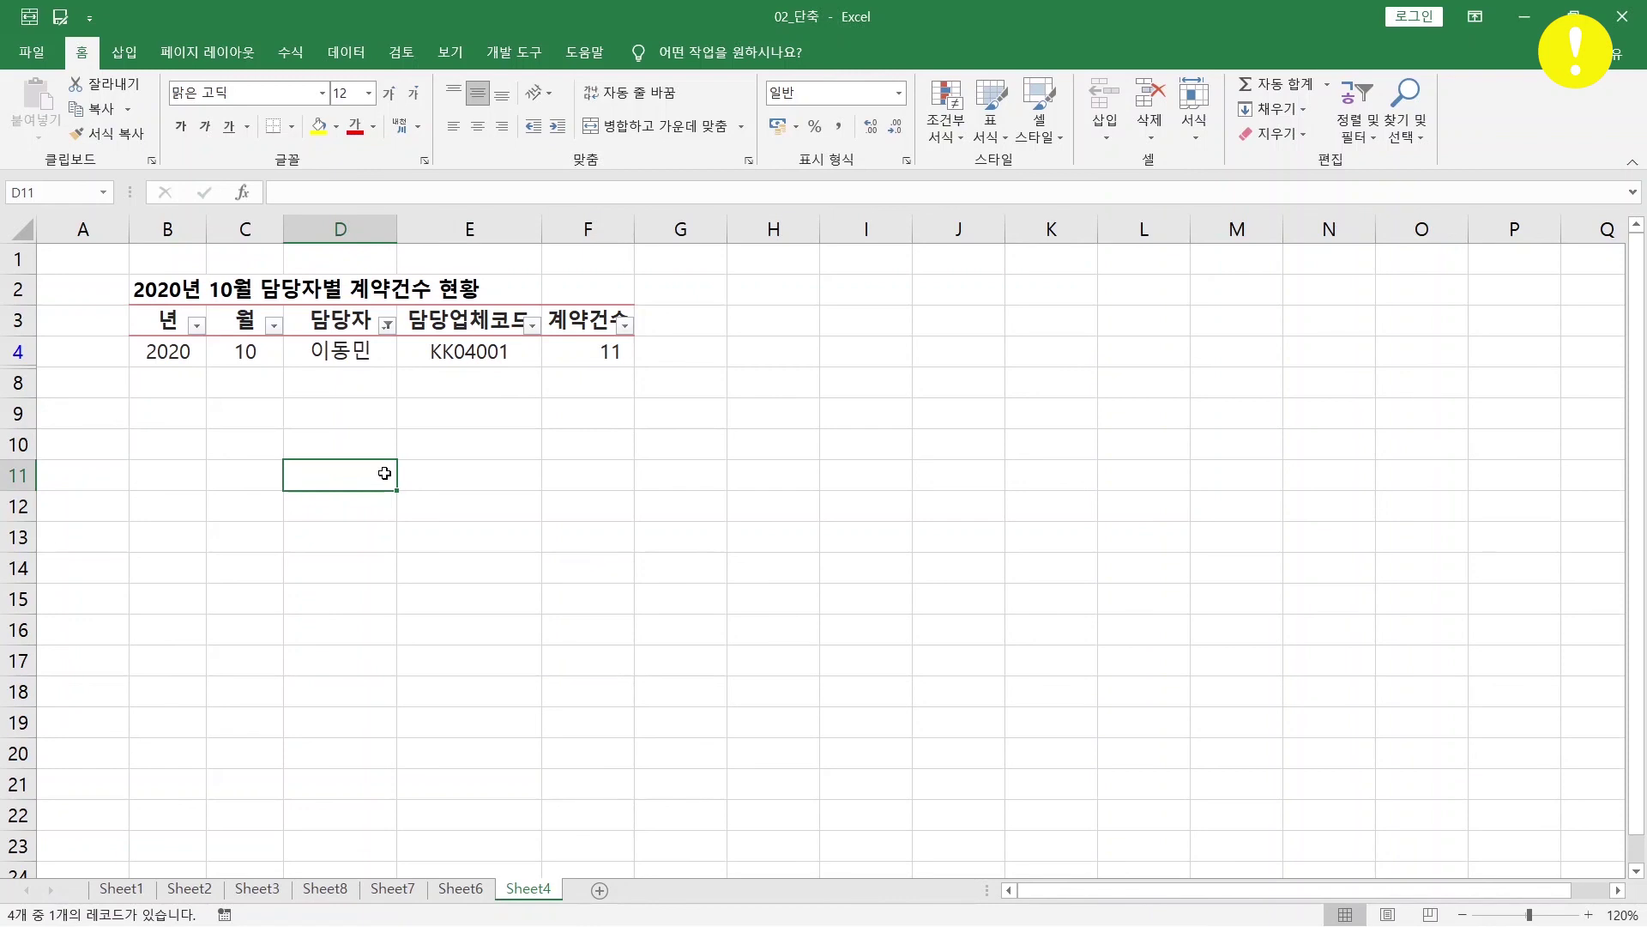
Step: Display the key tips for the 데이터 commands to examine the shortcut letter for 필터
{"action": "key", "text": "alt"}
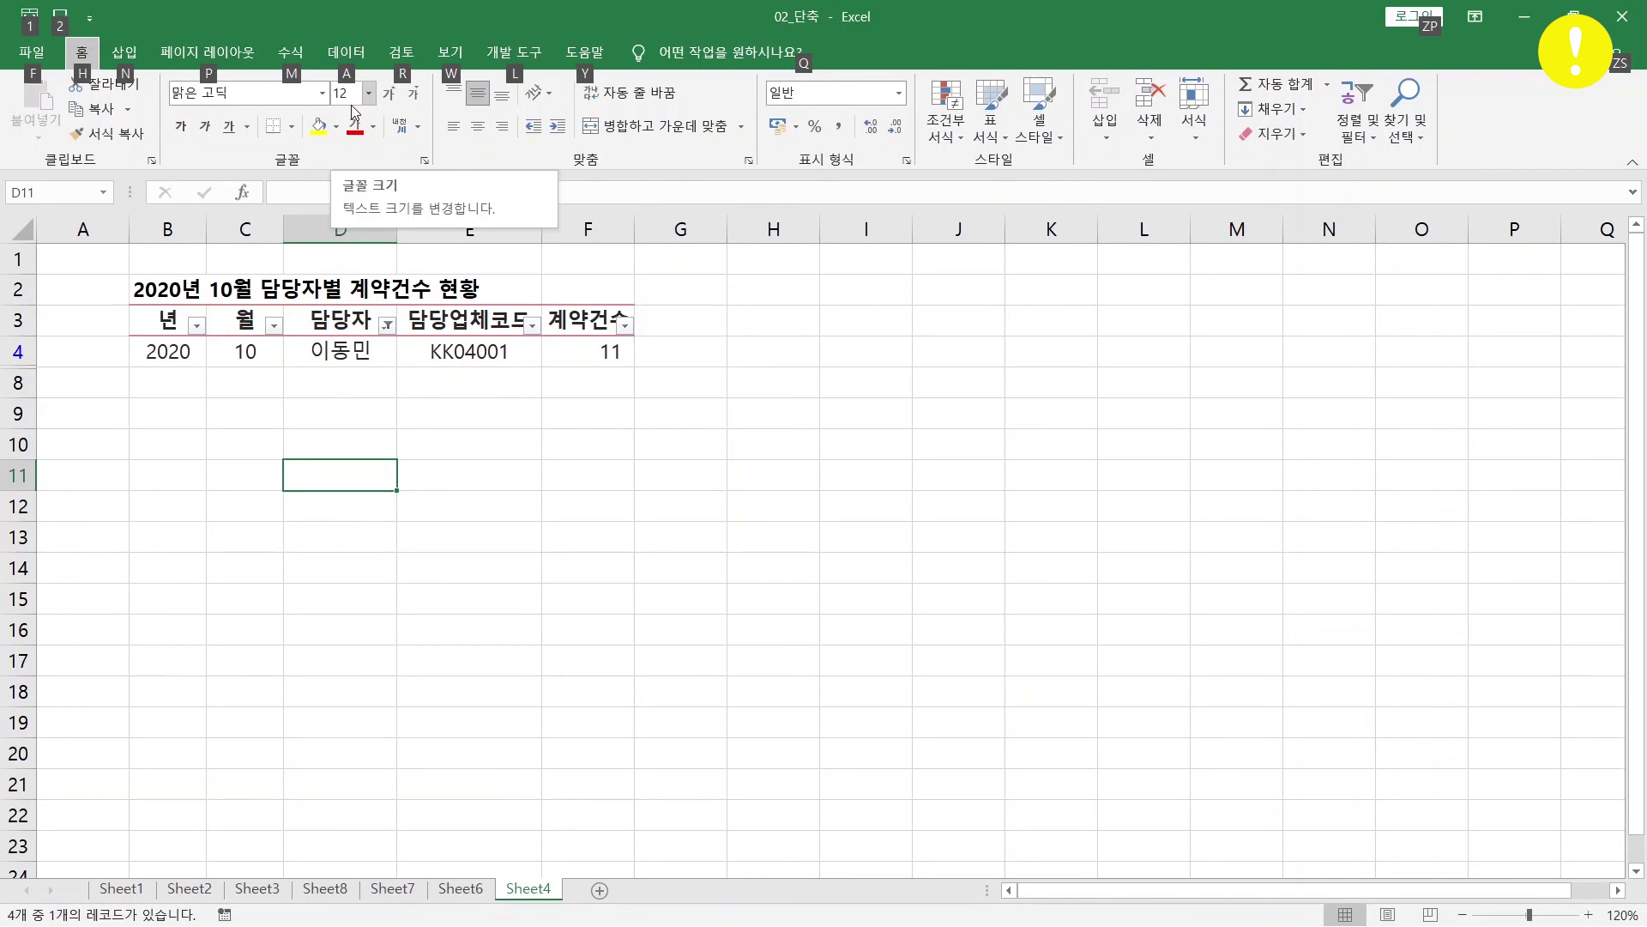
{"action": "key", "text": "a"}
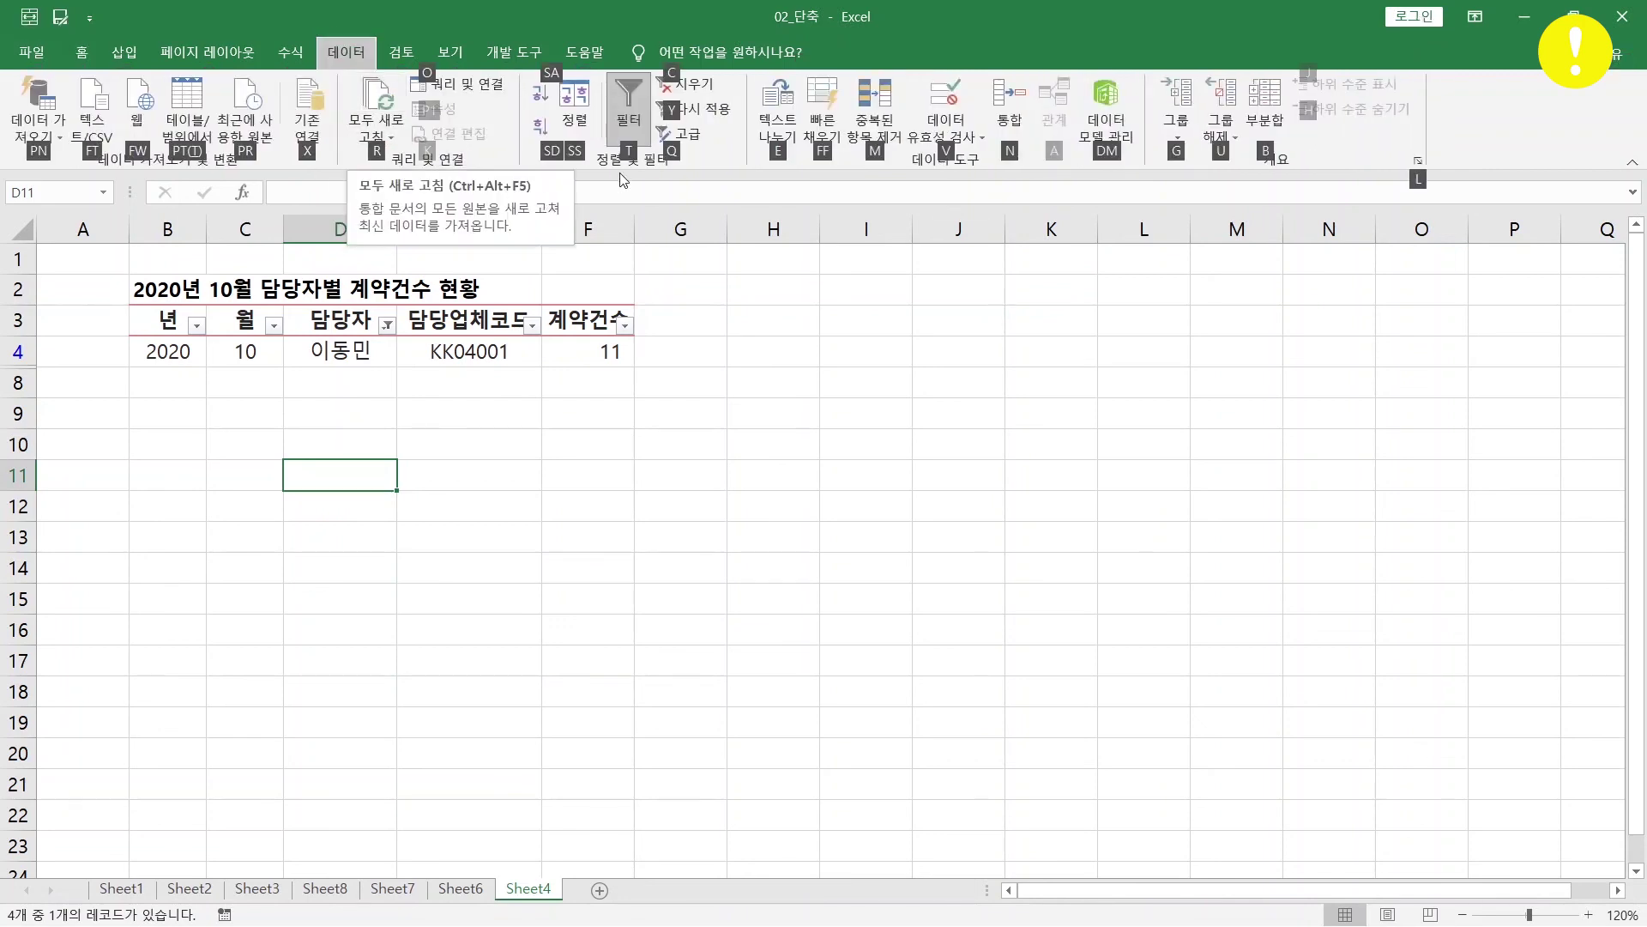